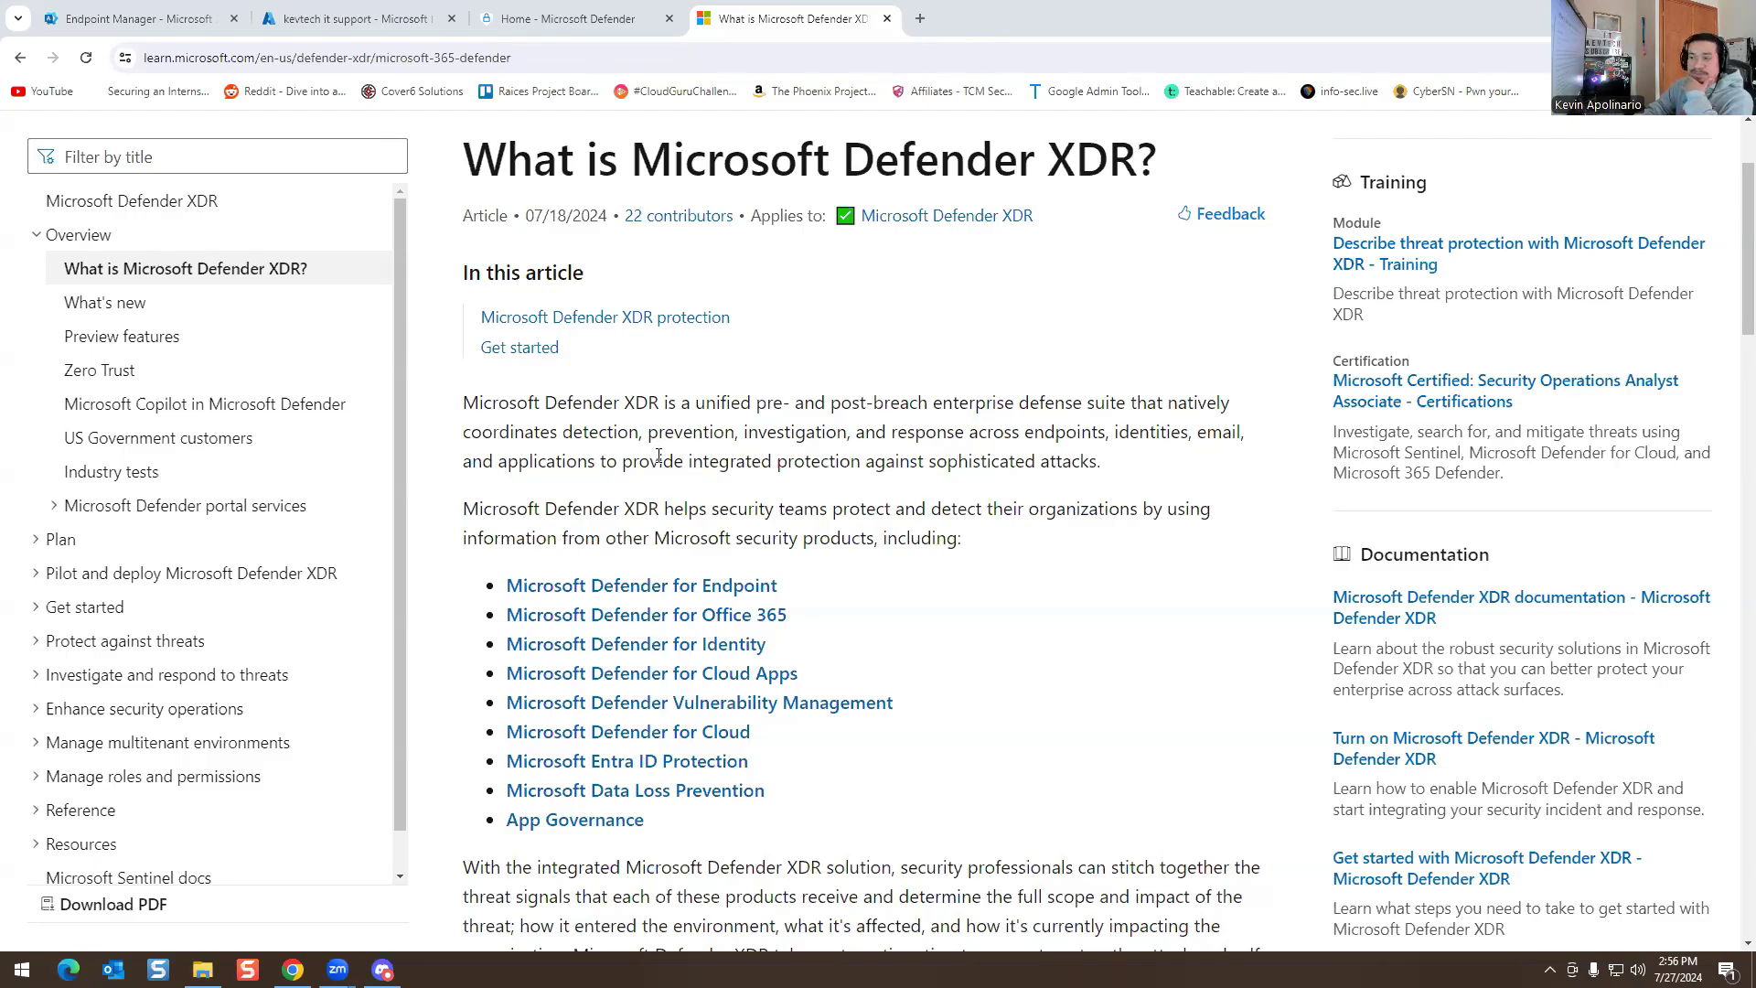
- Read through the article on what Microsoft Defender XDR is, including its protection services and cross-product features
scroll(658, 456, down, 13)
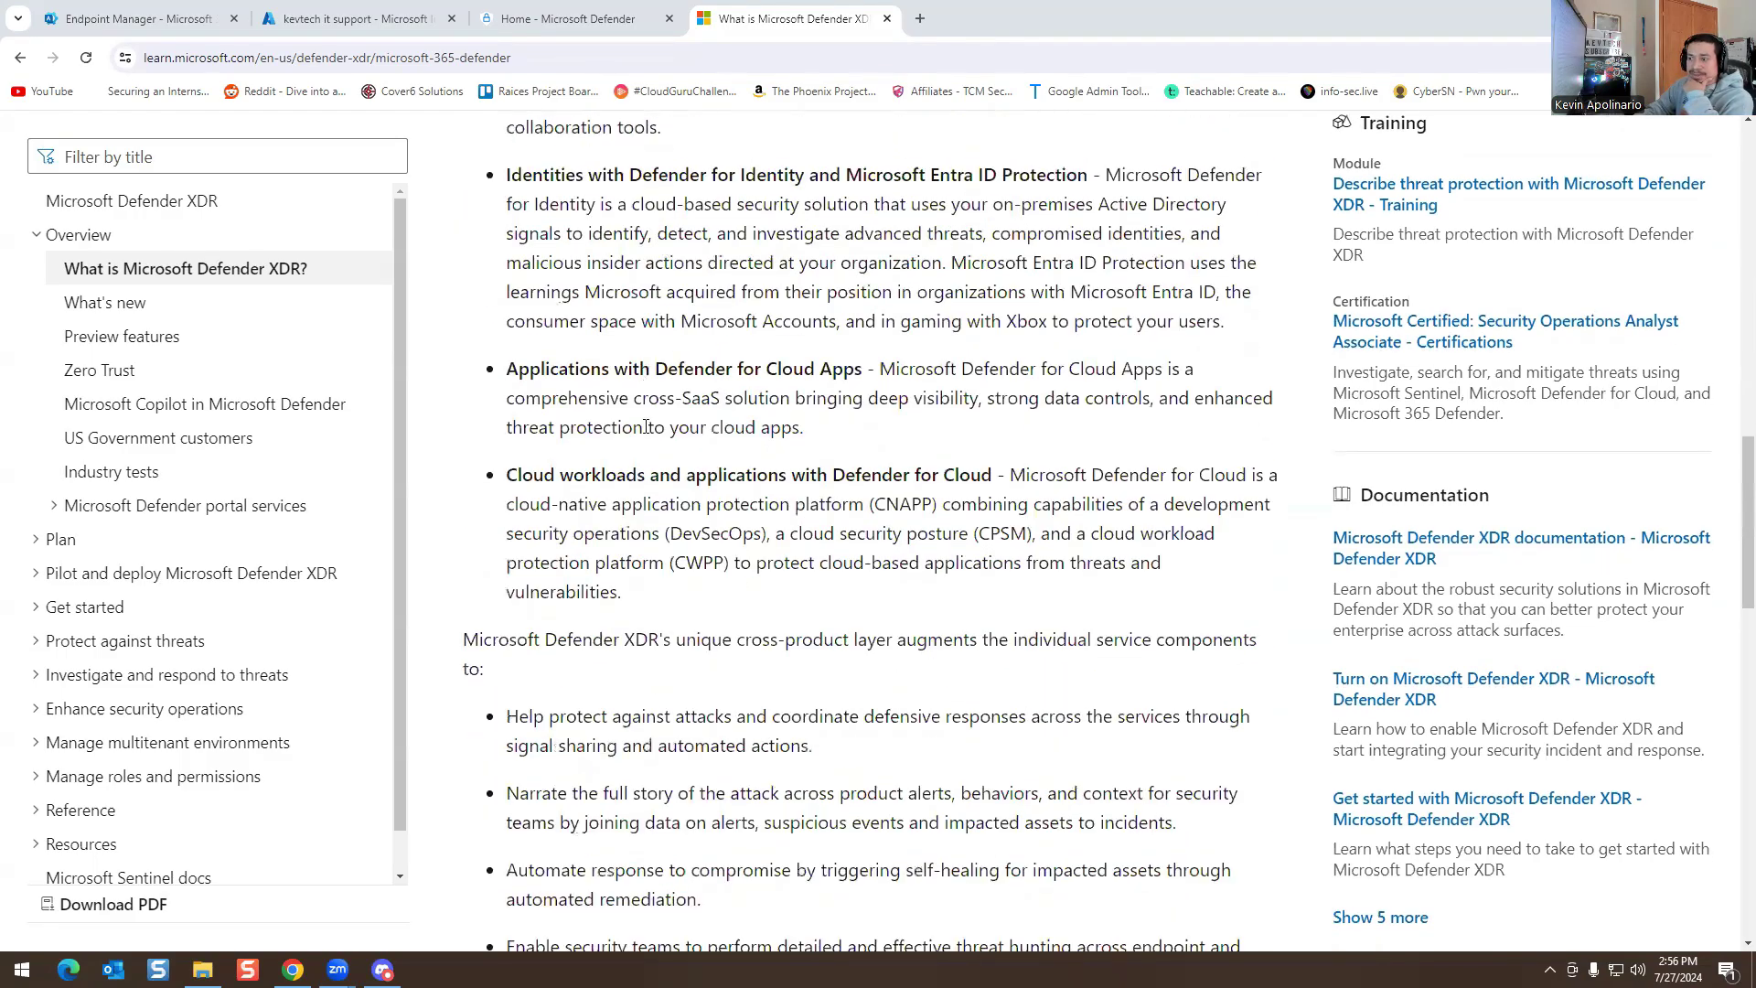
scroll(646, 426, down, 2)
scroll(646, 426, down, 6)
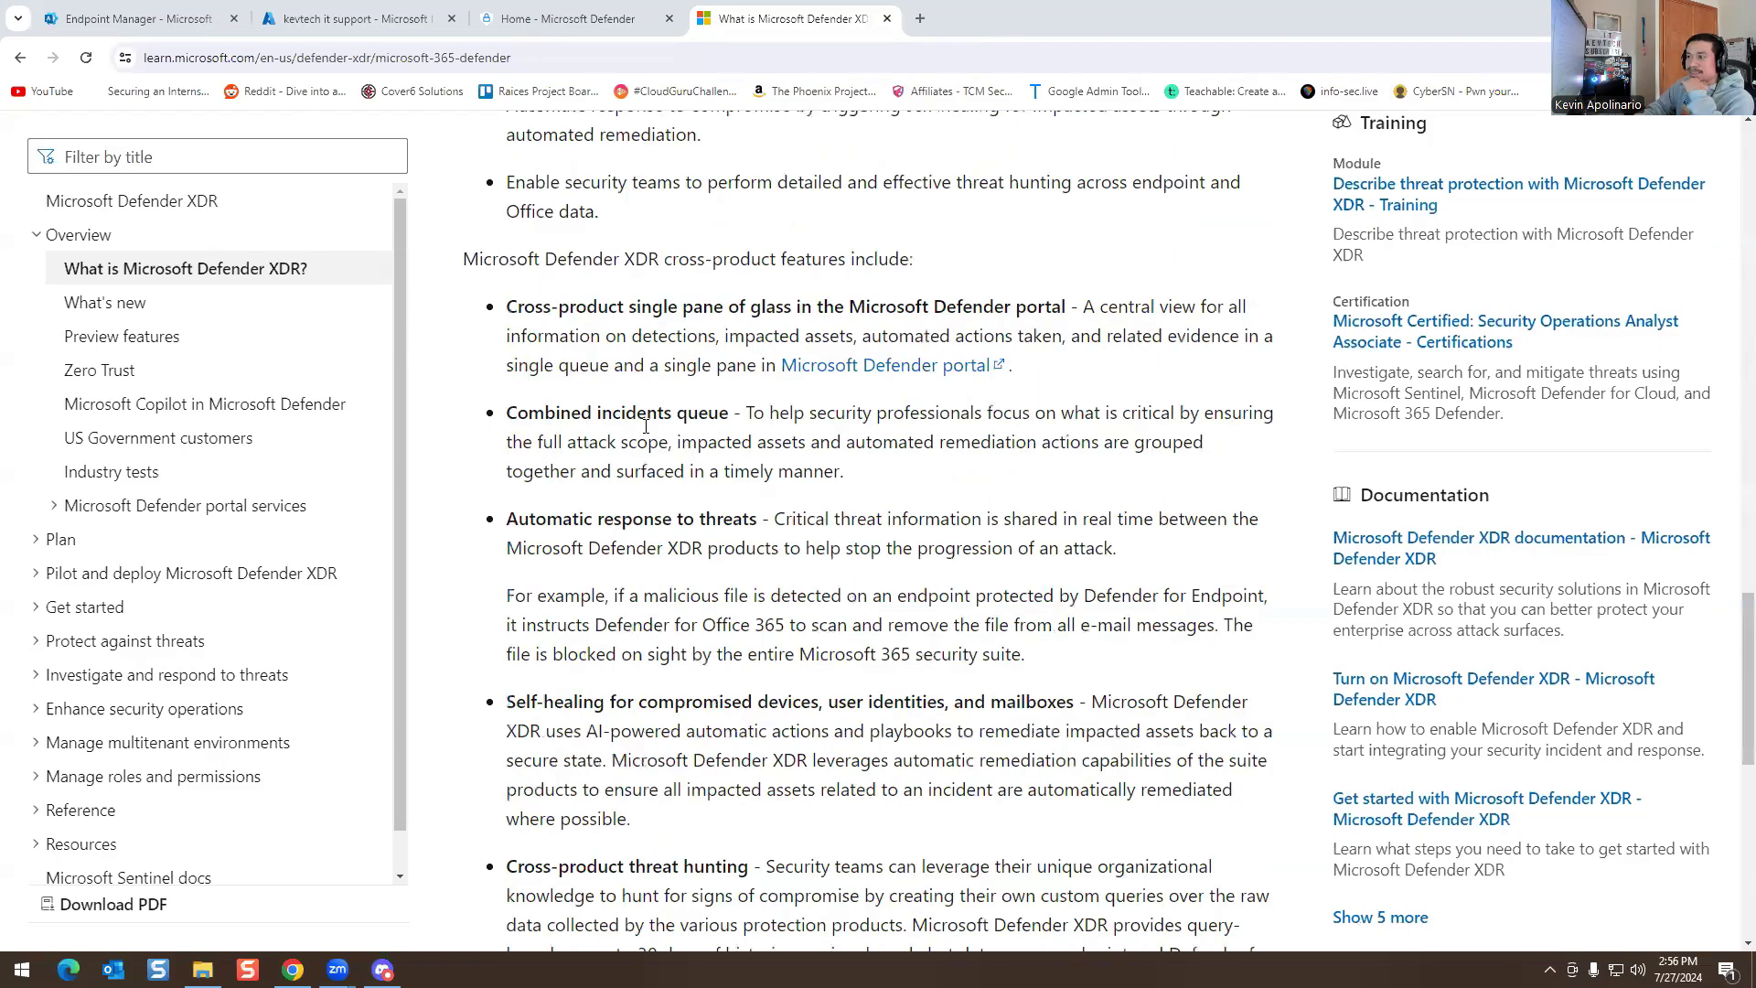
scroll(646, 427, down, 4)
scroll(645, 426, up, 18)
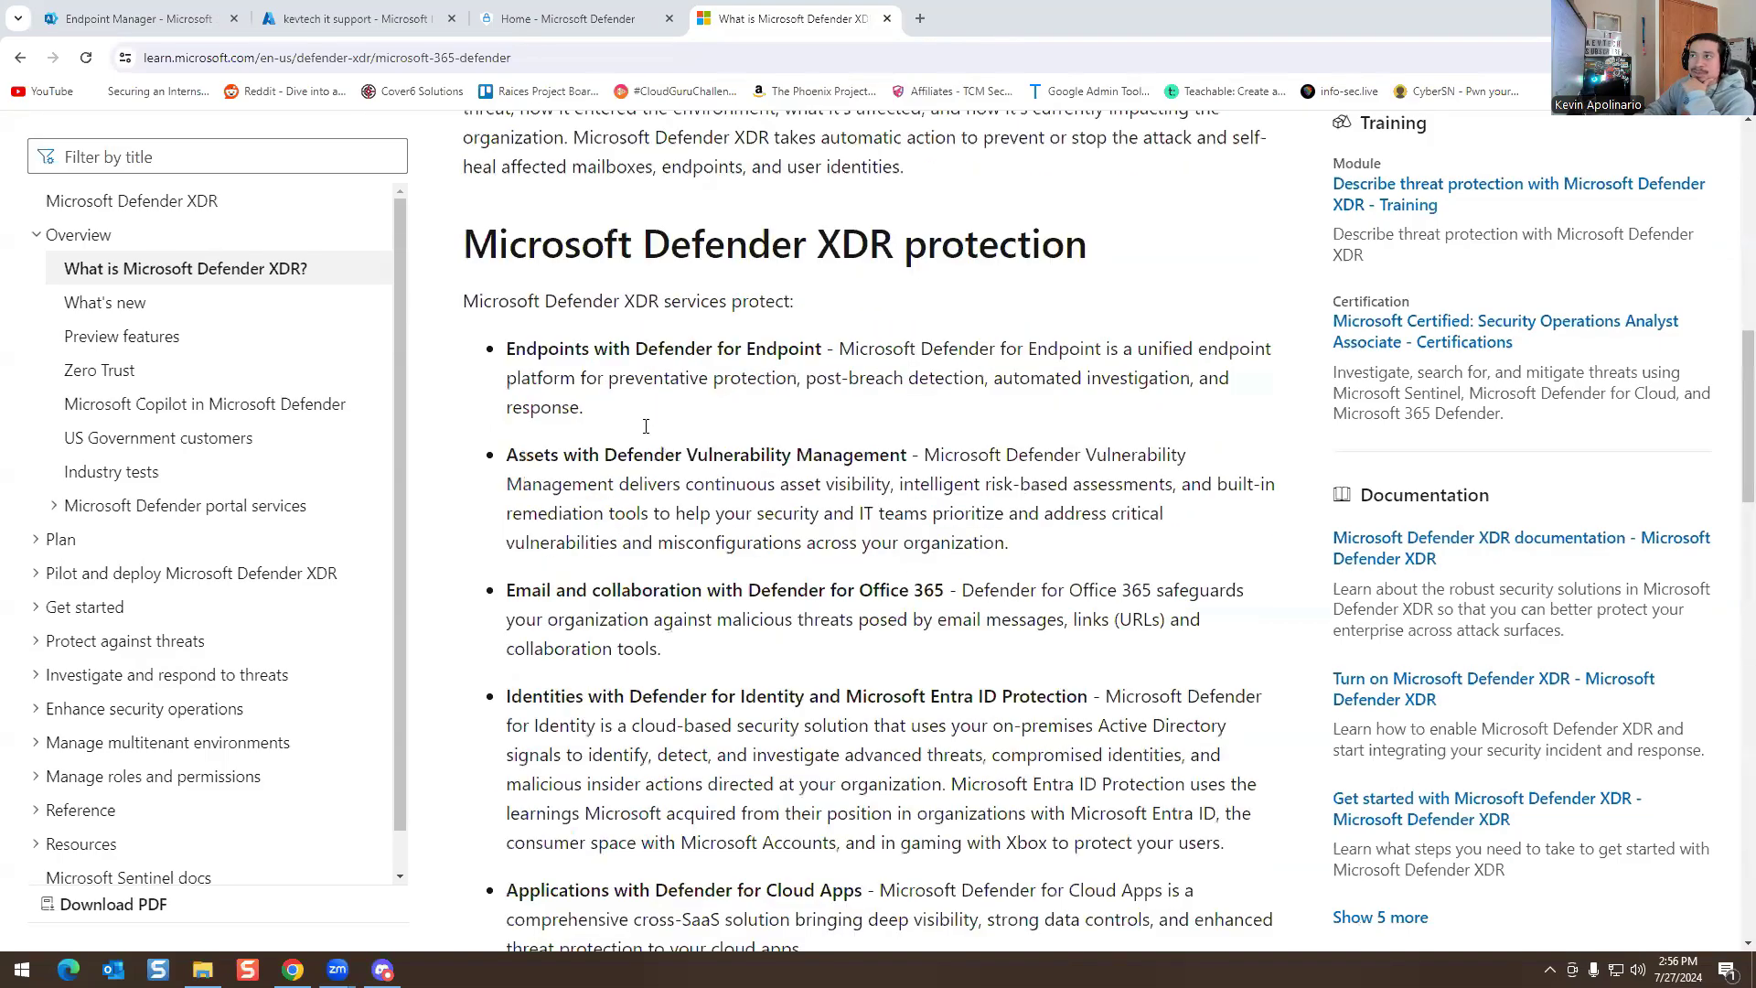
scroll(645, 426, up, 10)
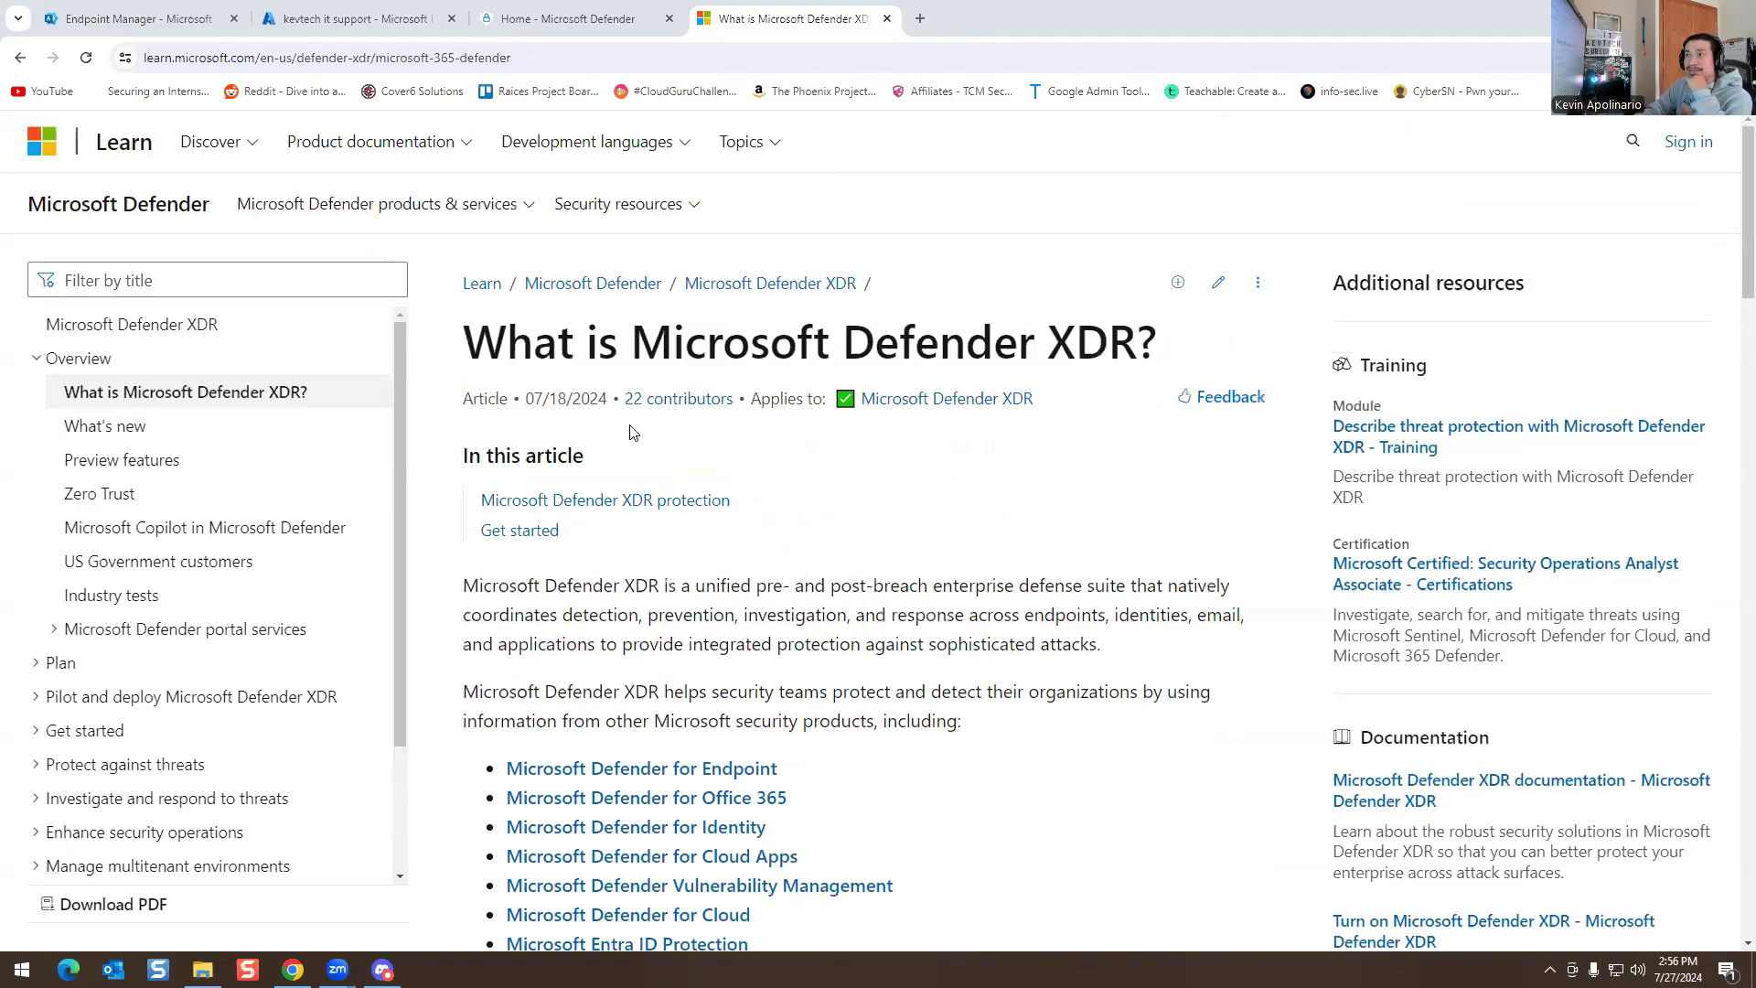
- Review the Microsoft 365 admin center and the Intune admin center, ending on the Microsoft Defender portal's home page
click(137, 19)
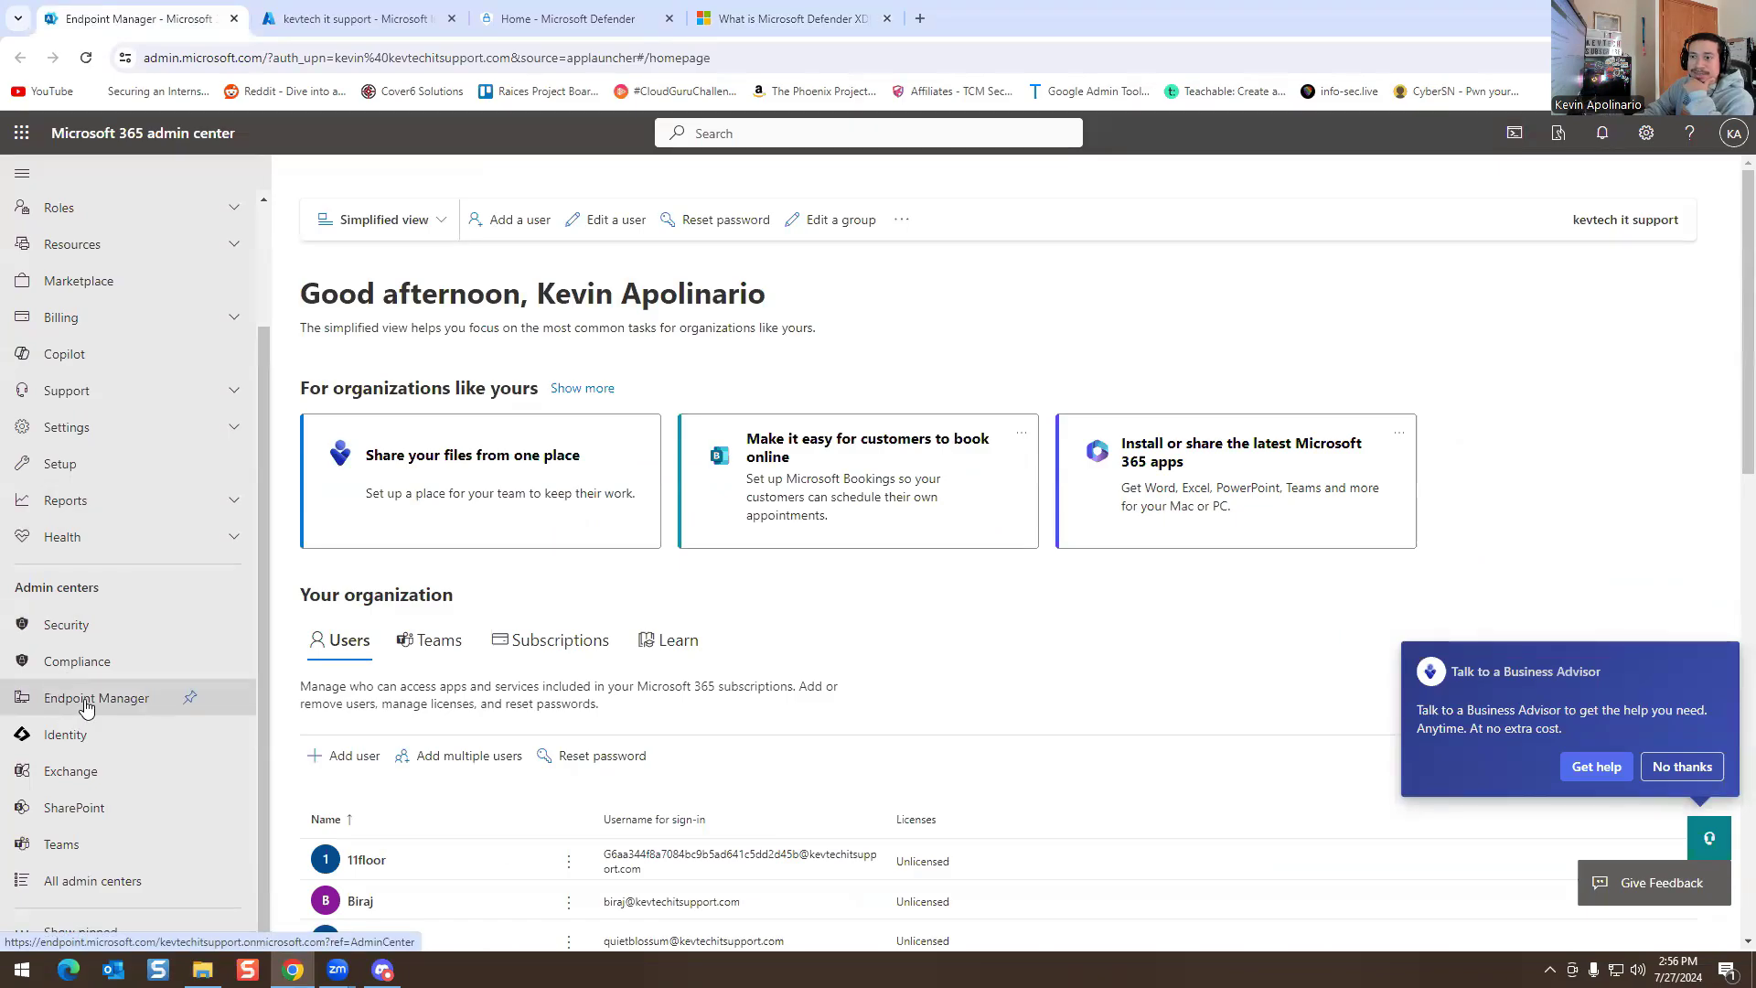
click(331, 20)
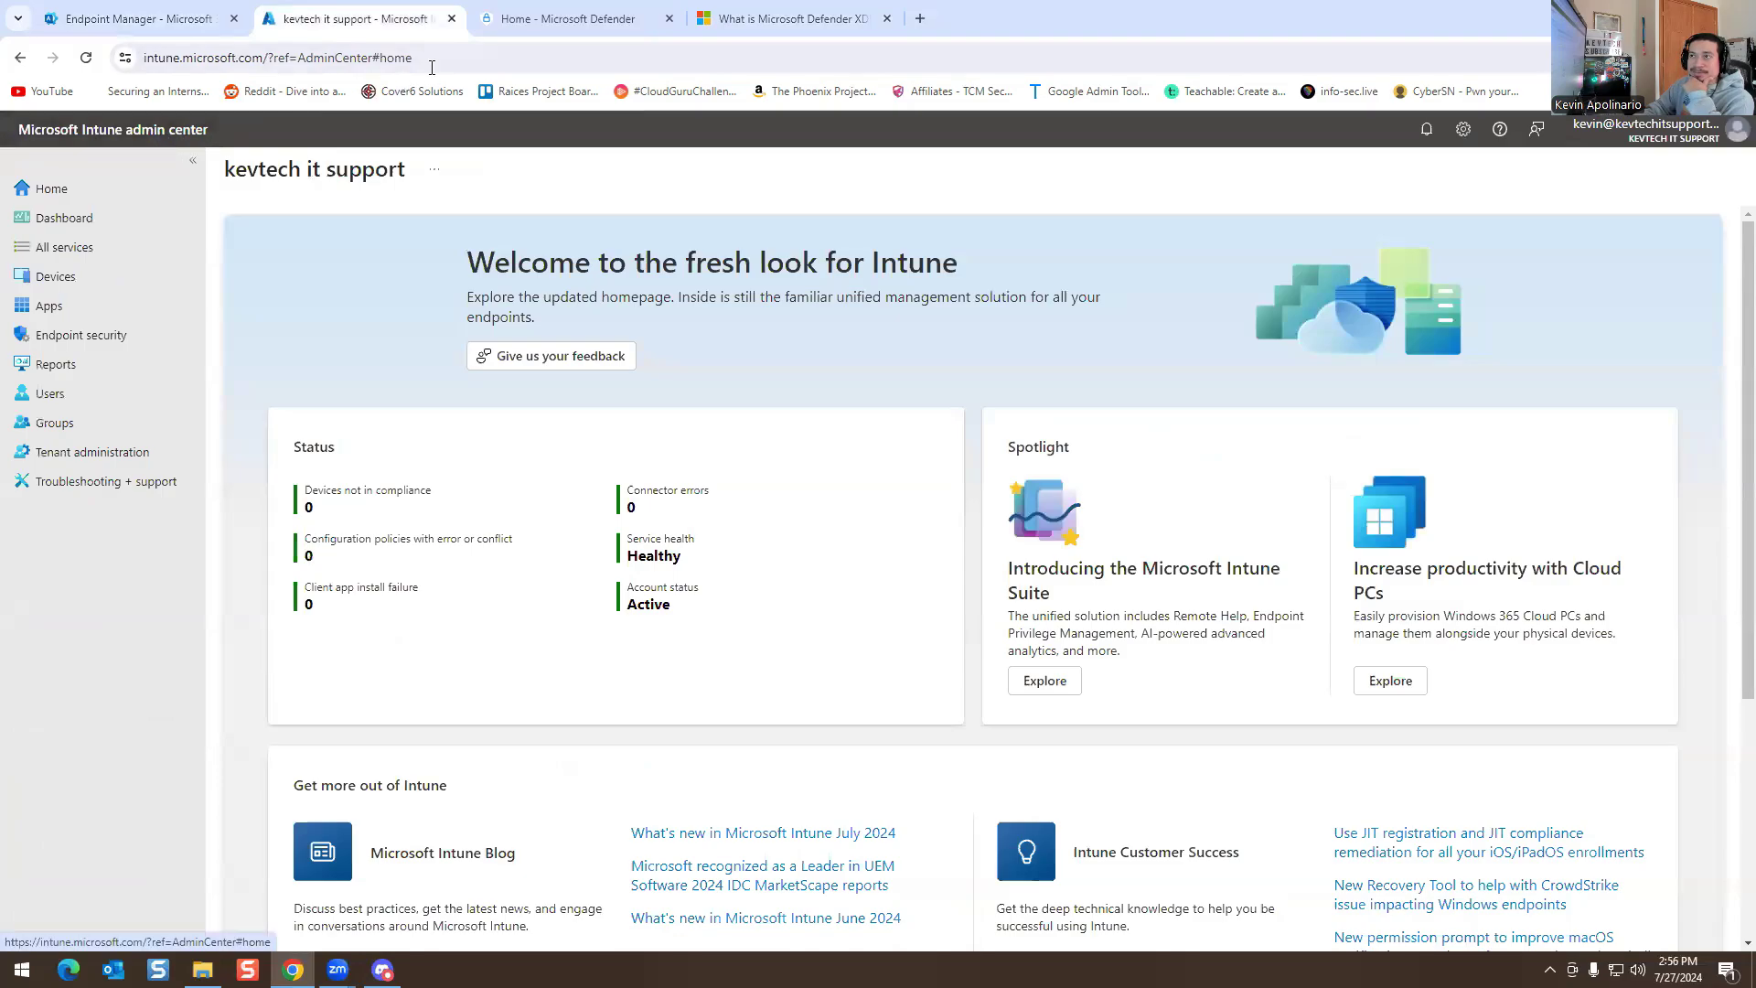
click(585, 18)
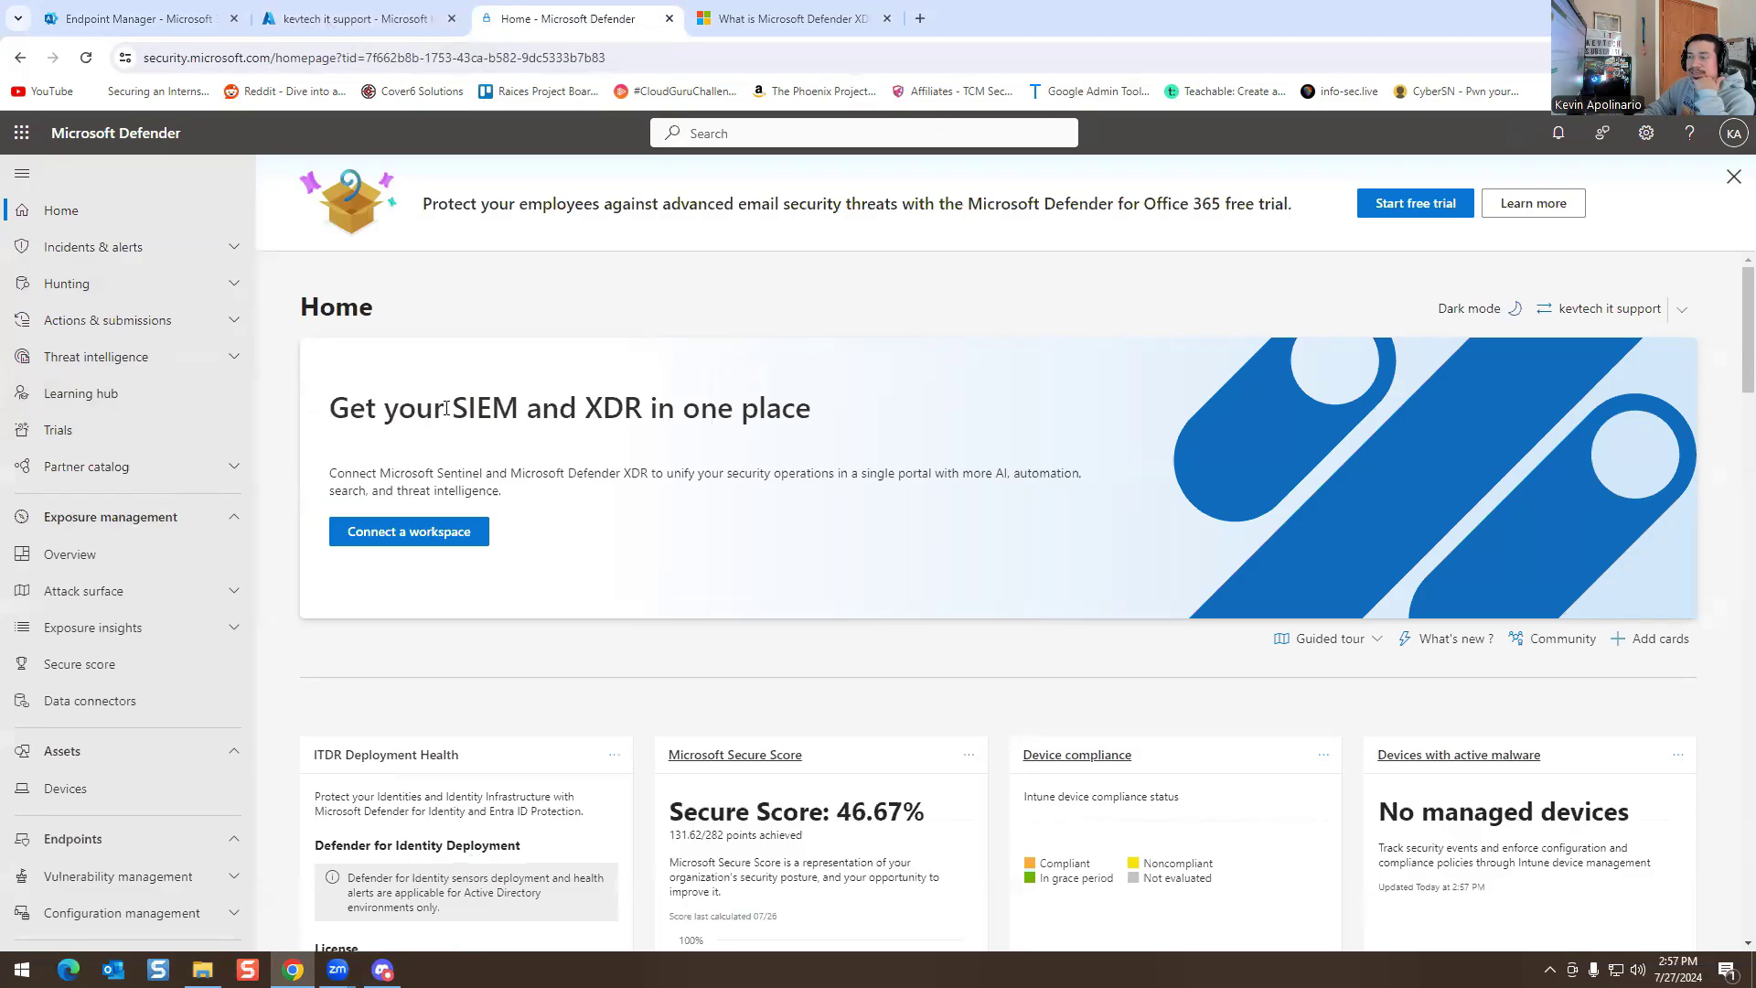
- Examine the wizard for connecting a Microsoft Sentinel workspace, including its review page, and leave it without connecting
drag(446, 409, 513, 409)
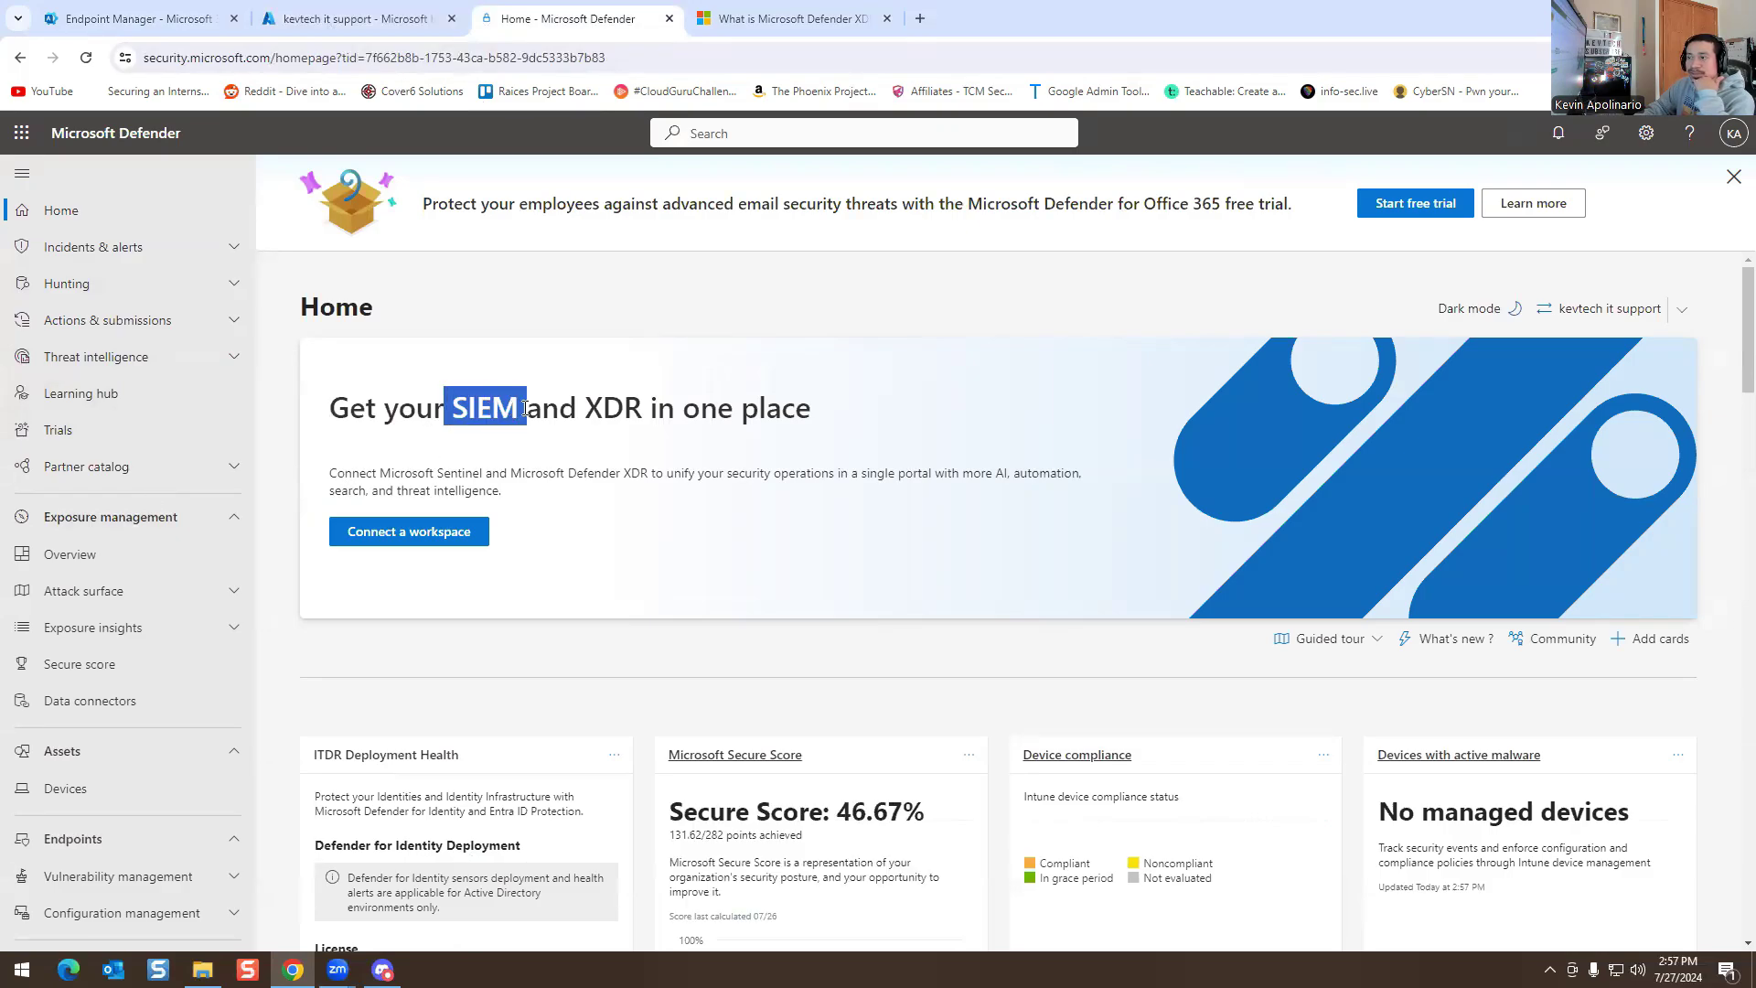
click(403, 535)
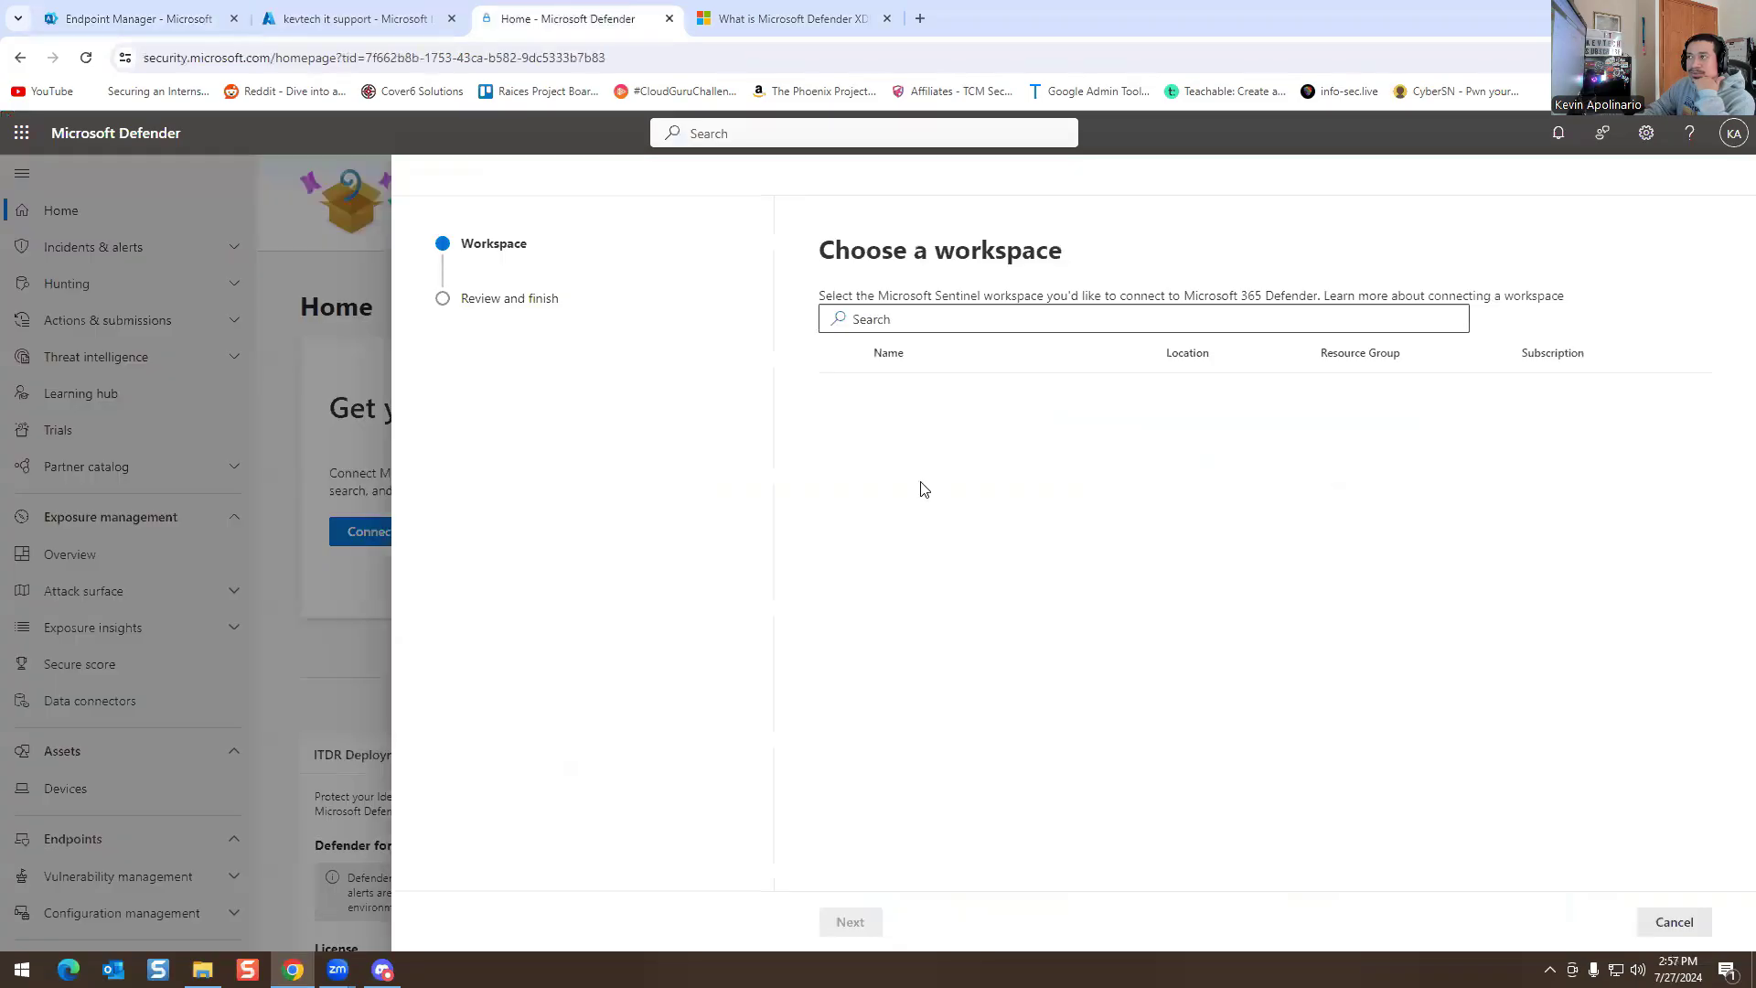
click(894, 311)
click(537, 304)
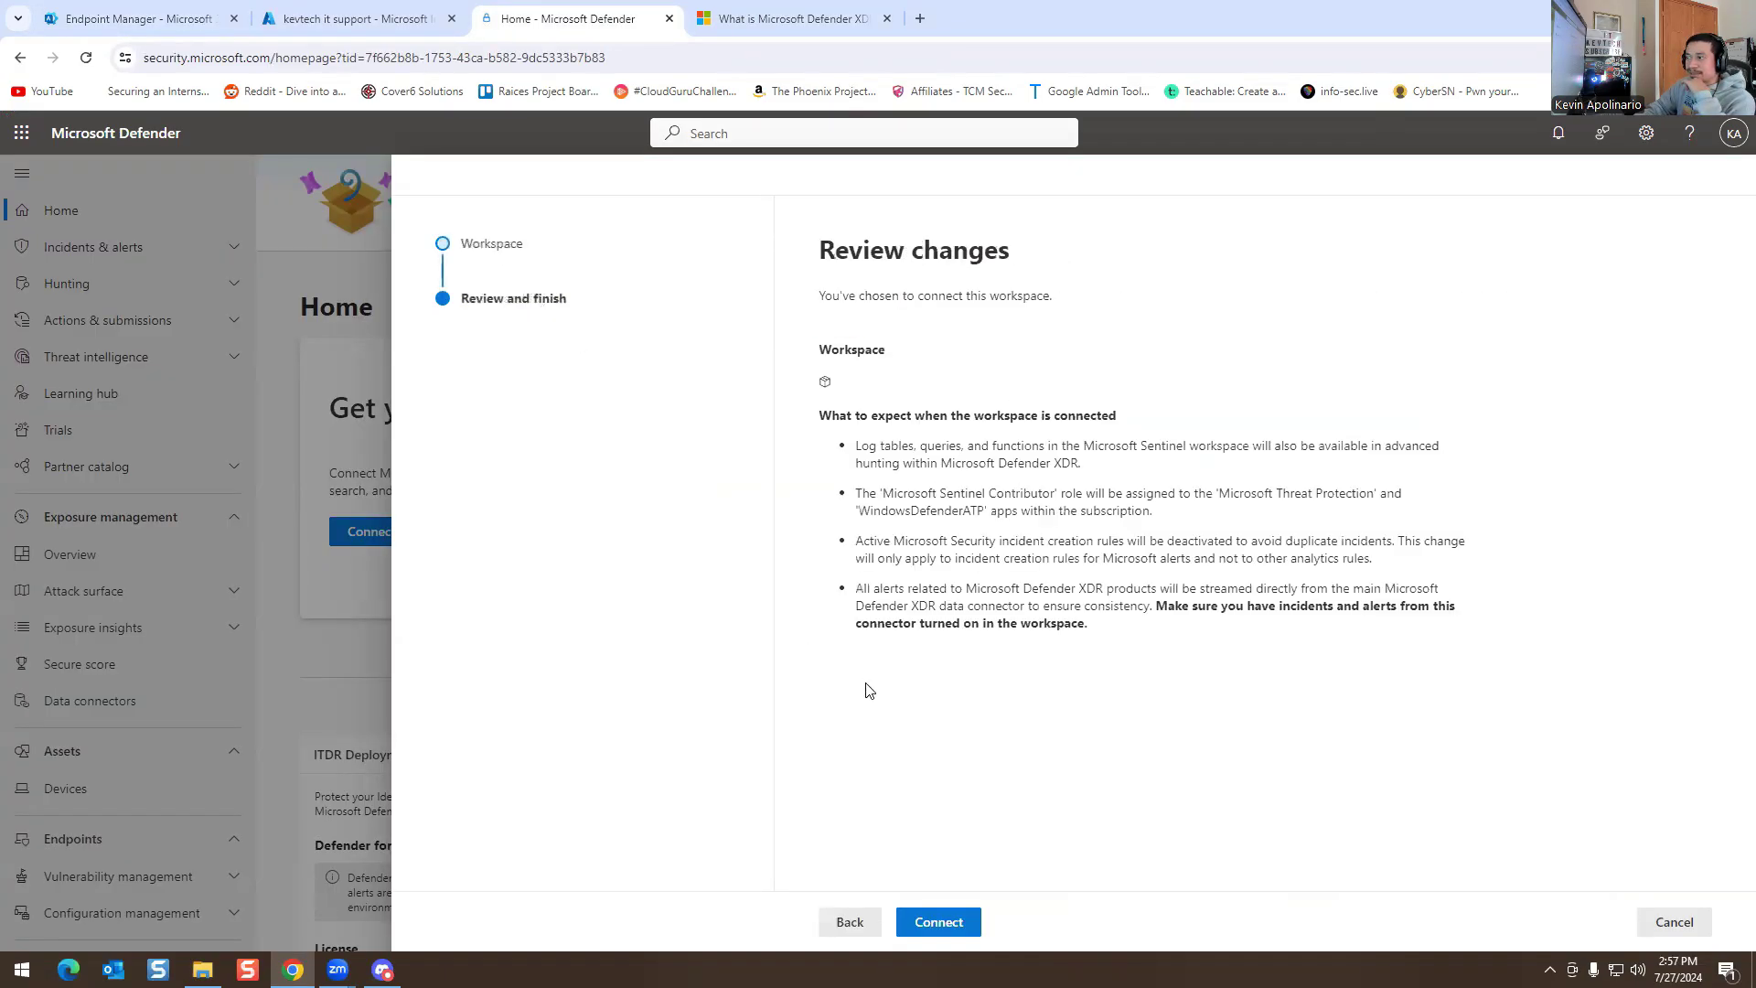
click(842, 926)
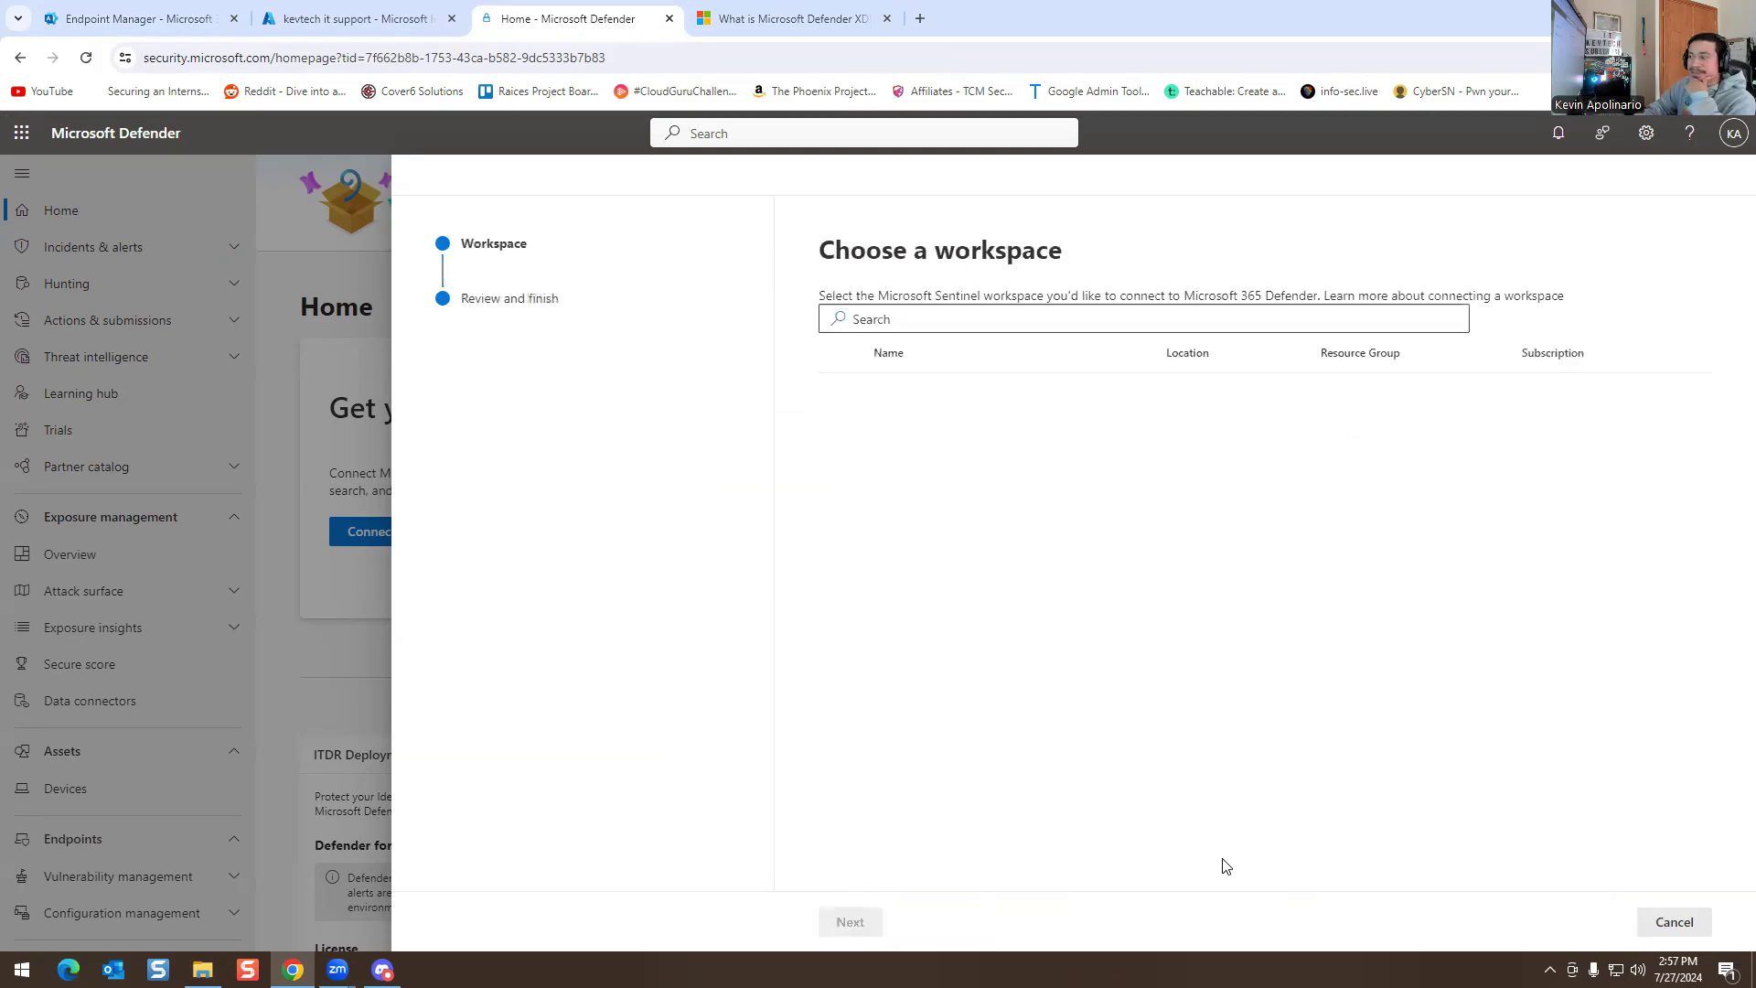
click(1661, 910)
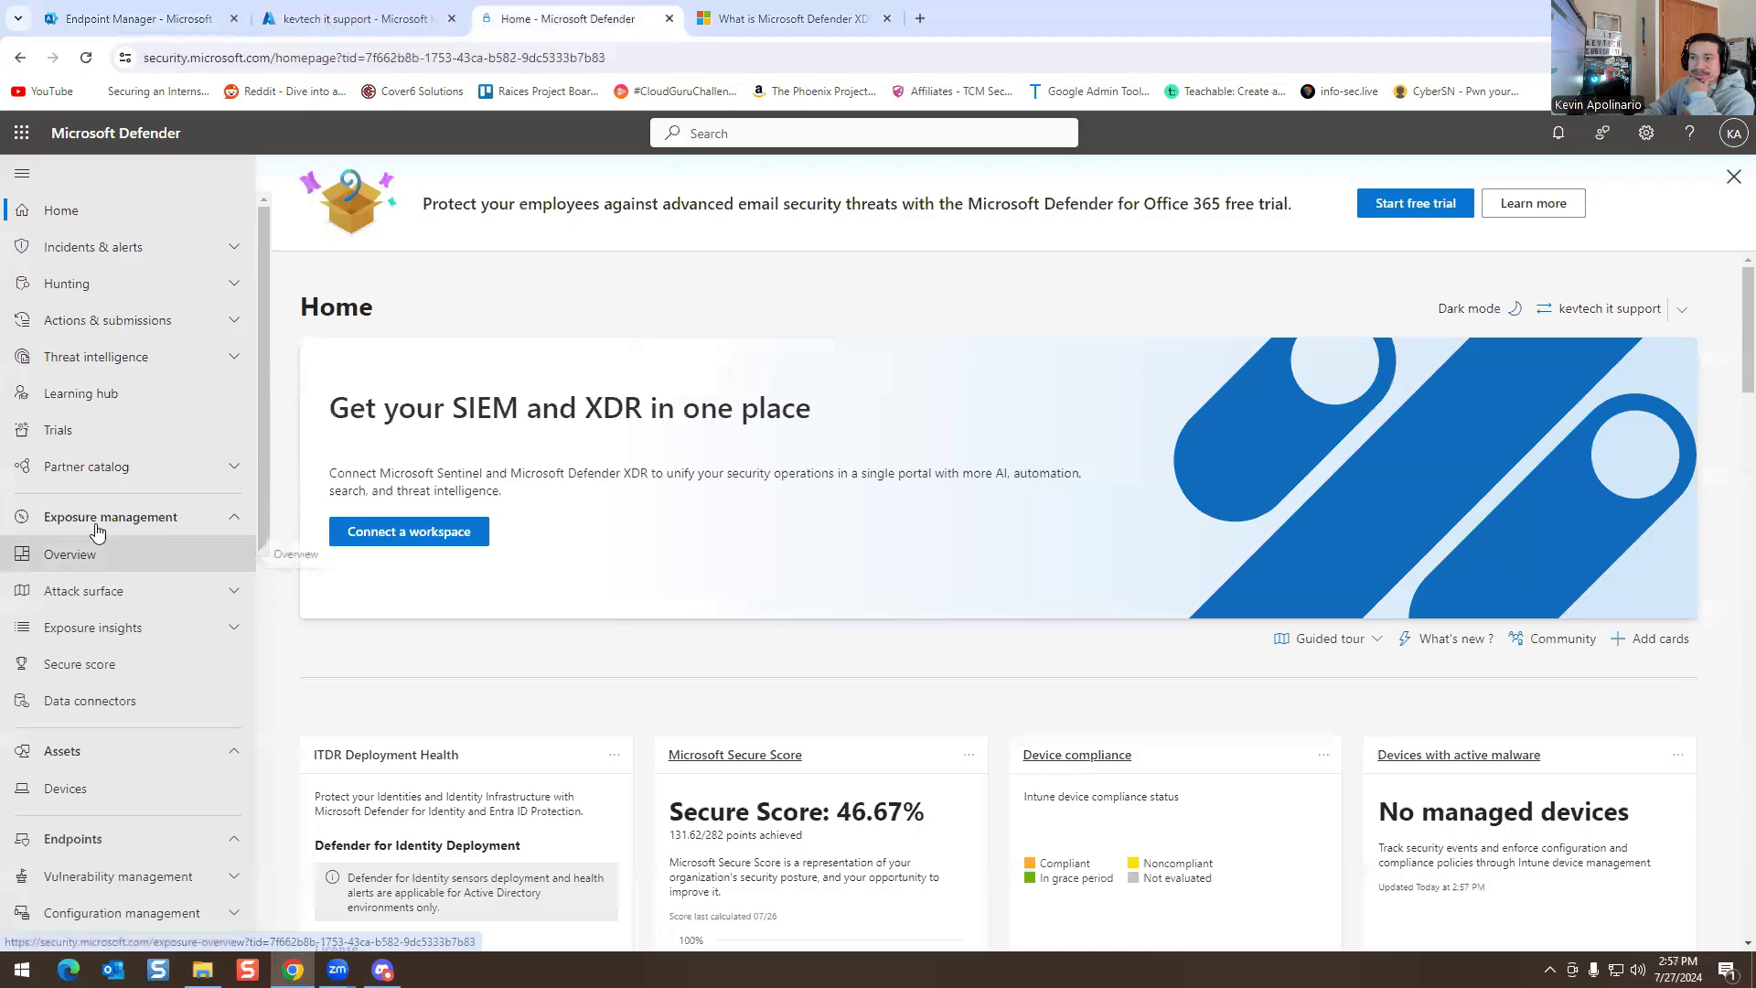
- Open the Incidents queue under Incidents & alerts and dismiss the custom columns tip
scroll(107, 535, down, 2)
scroll(110, 512, up, 3)
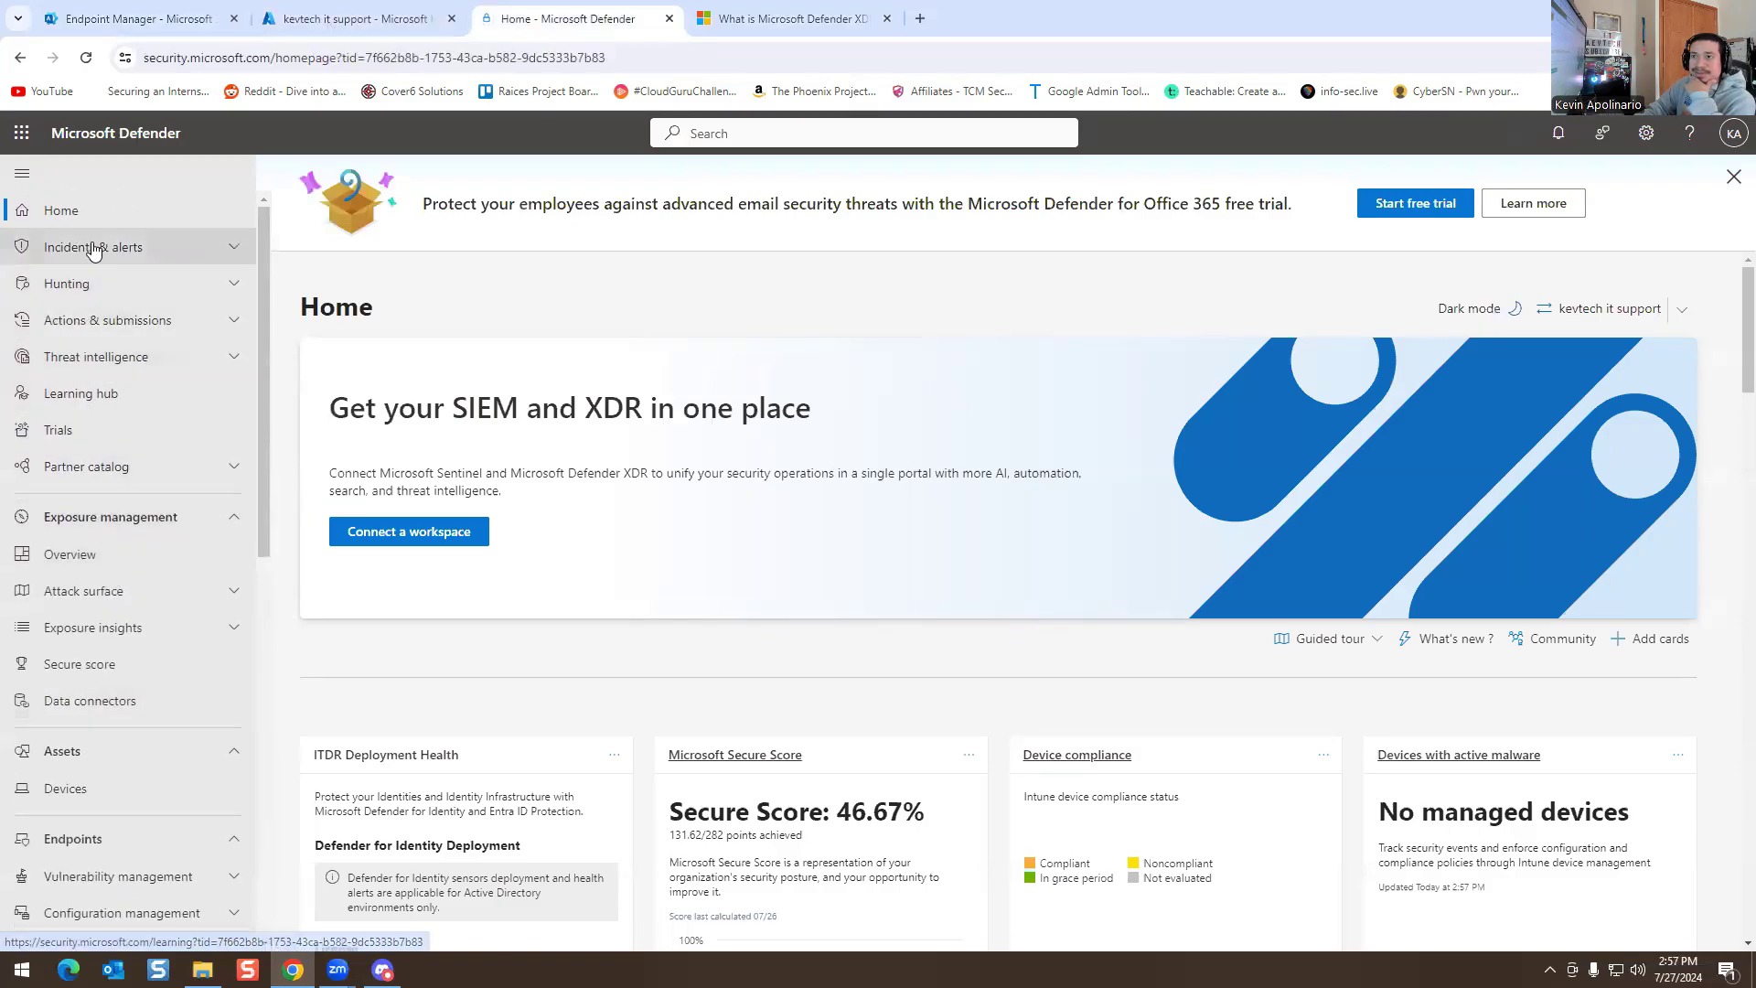
click(94, 247)
click(73, 282)
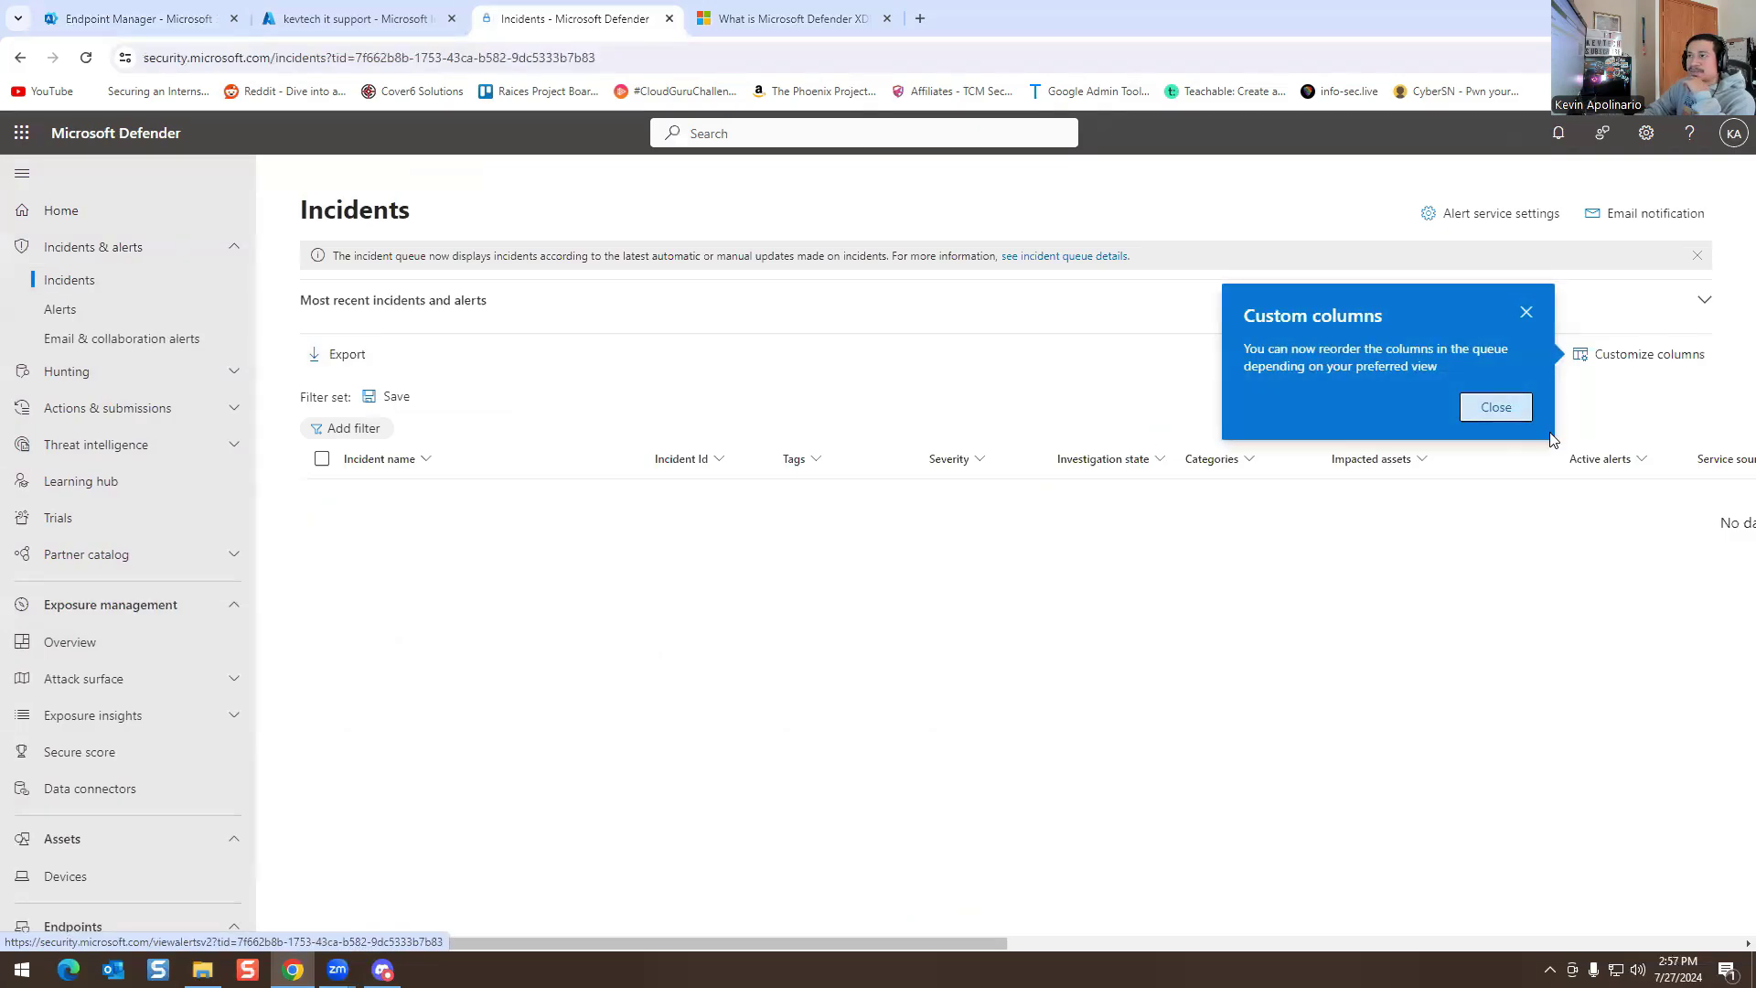
click(1526, 312)
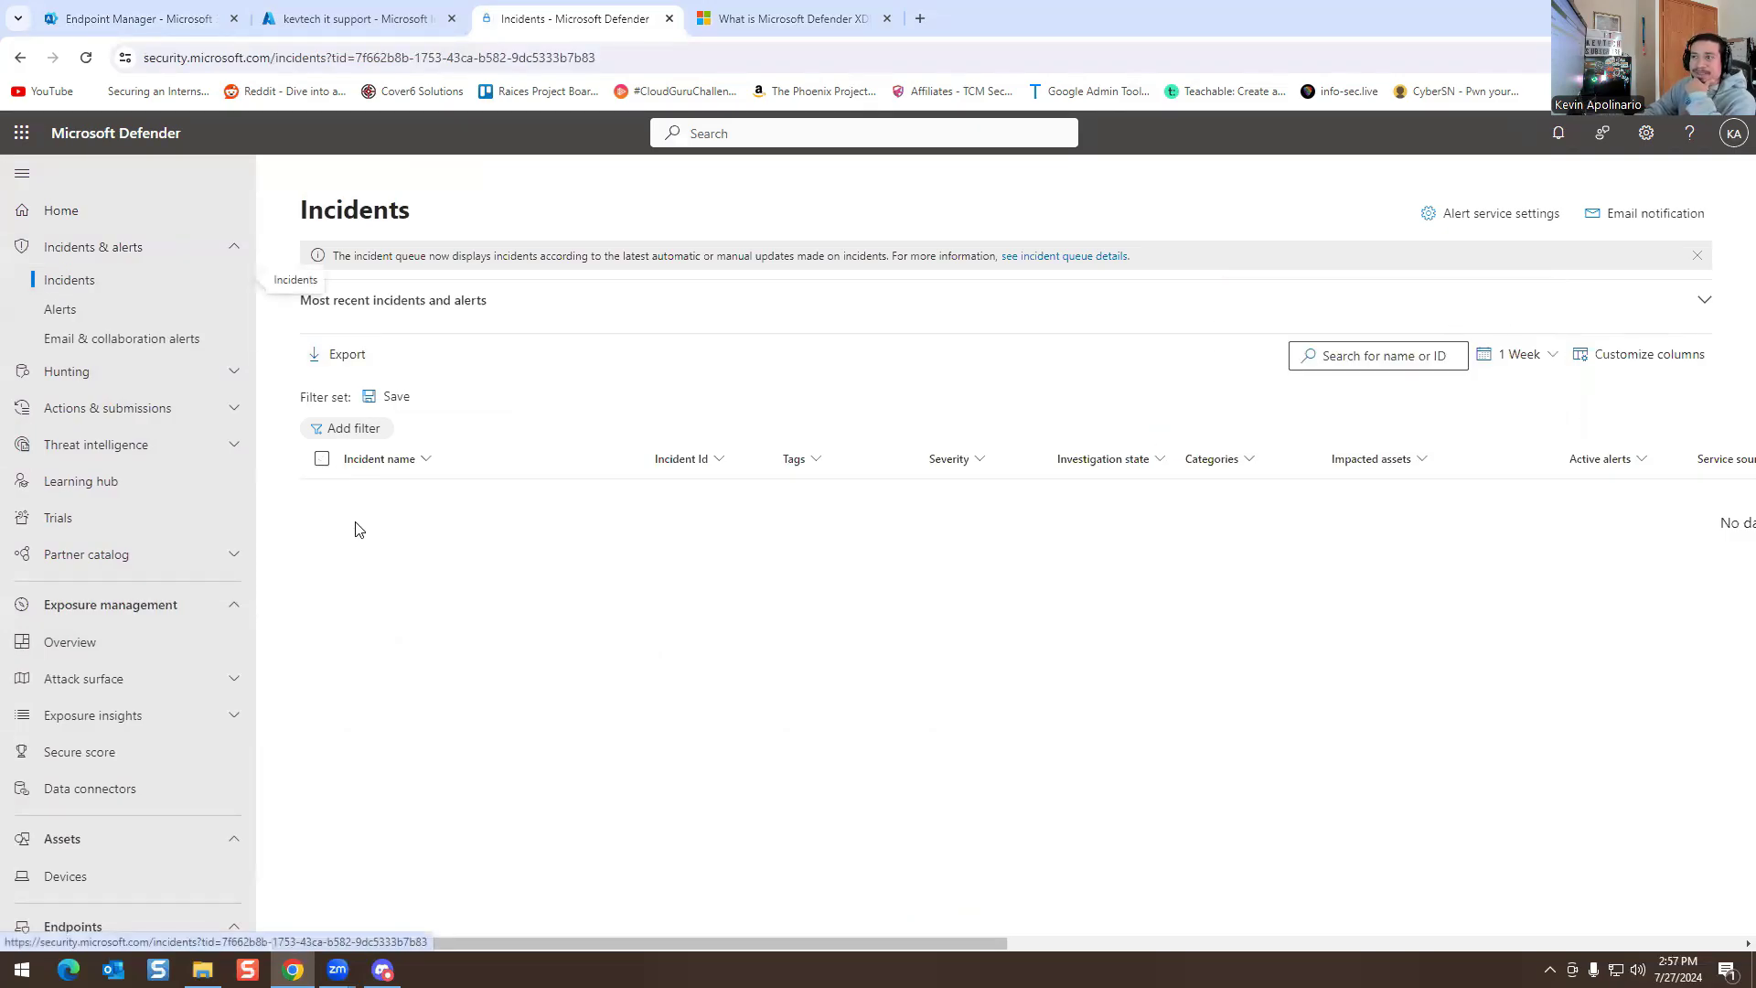
- Set the incident queue's time range to 6 Months and open the "Malware incident on one endpoint" incident
click(1524, 355)
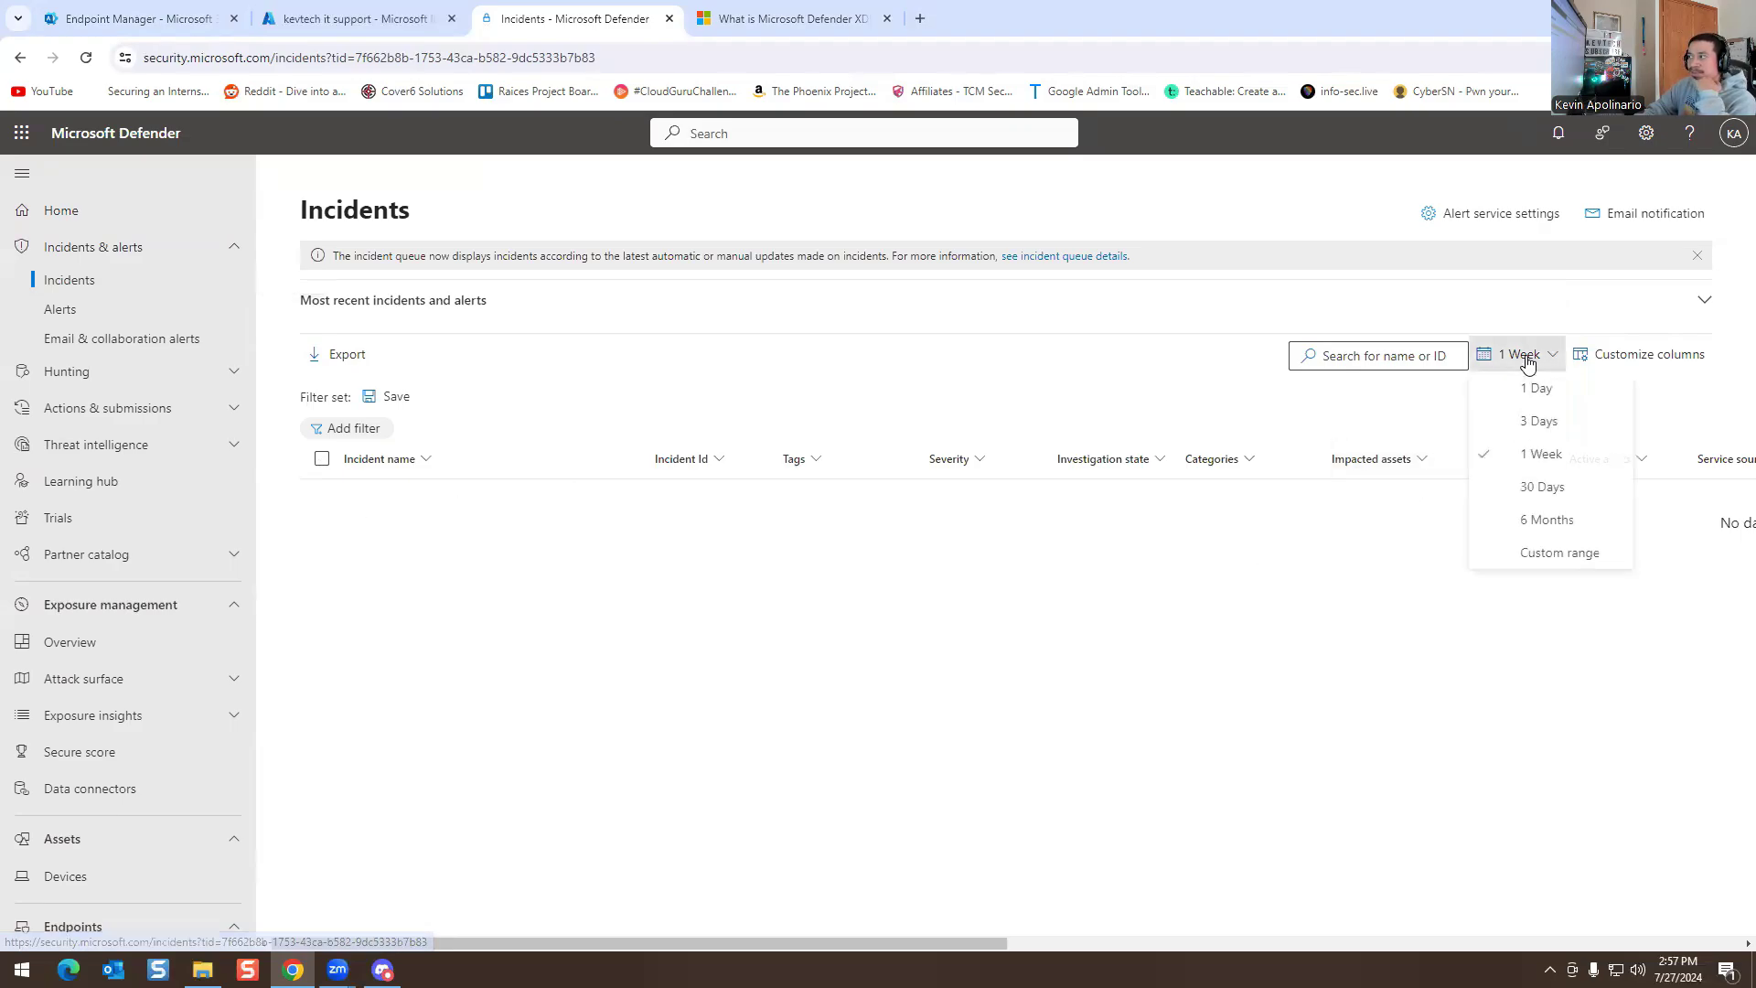
click(1517, 533)
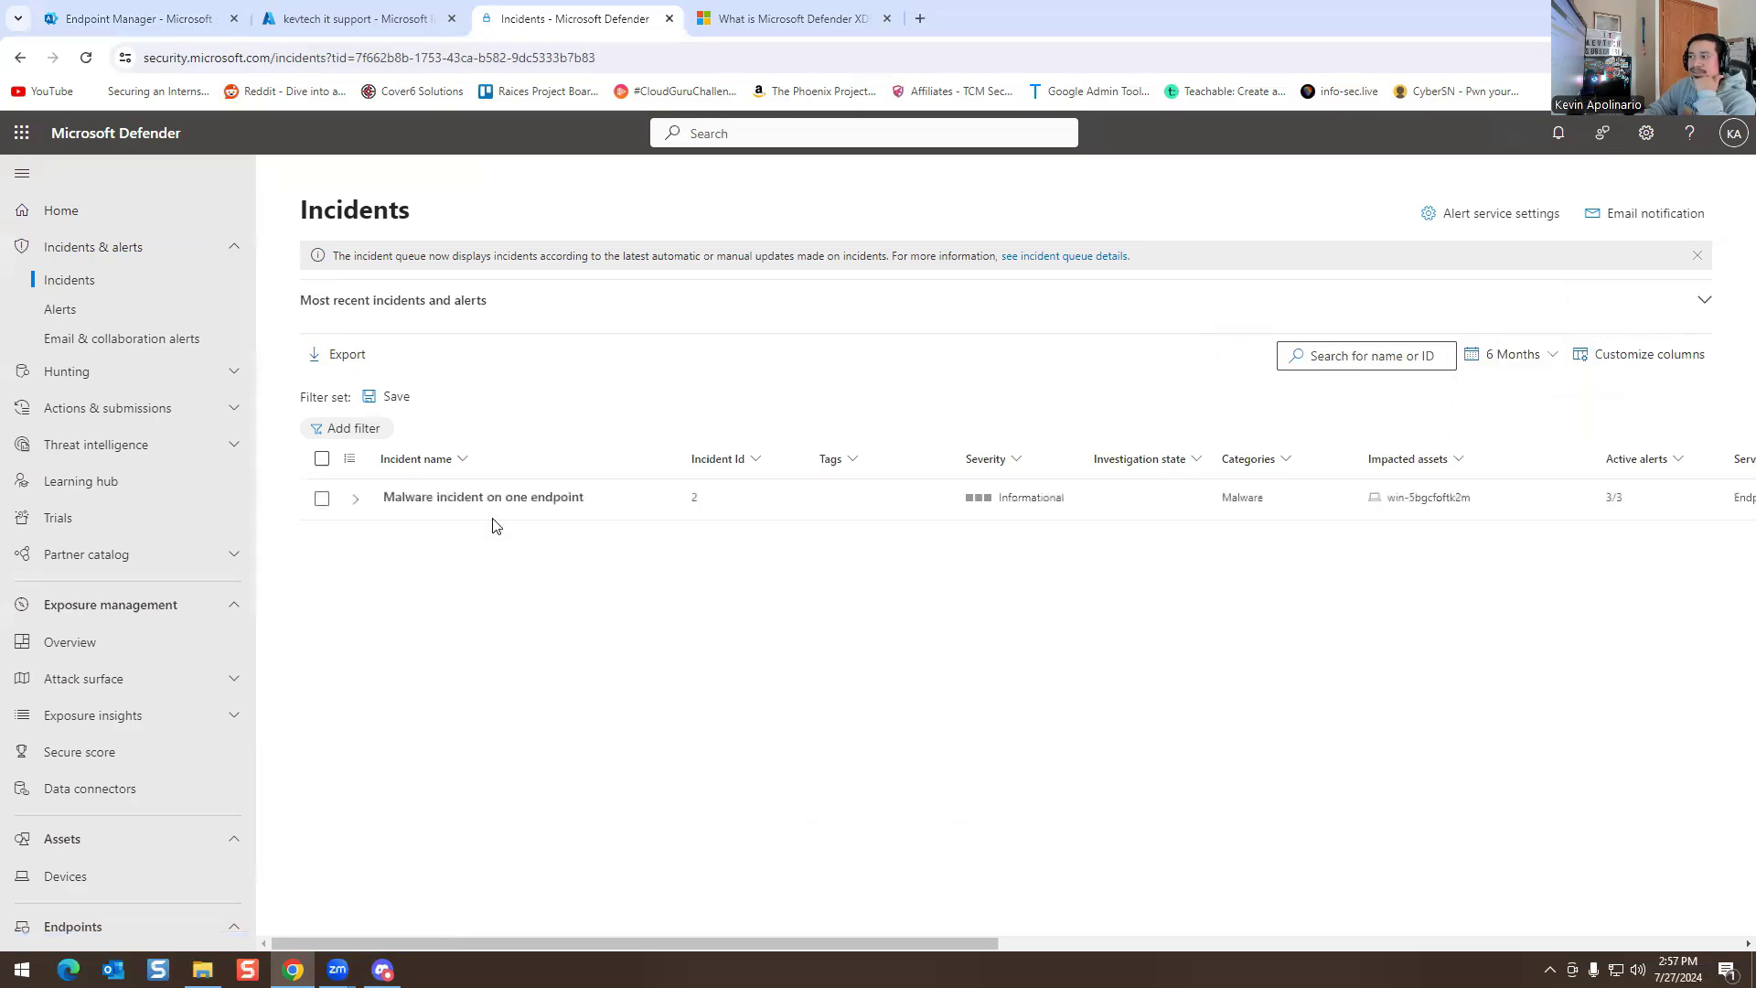
click(355, 499)
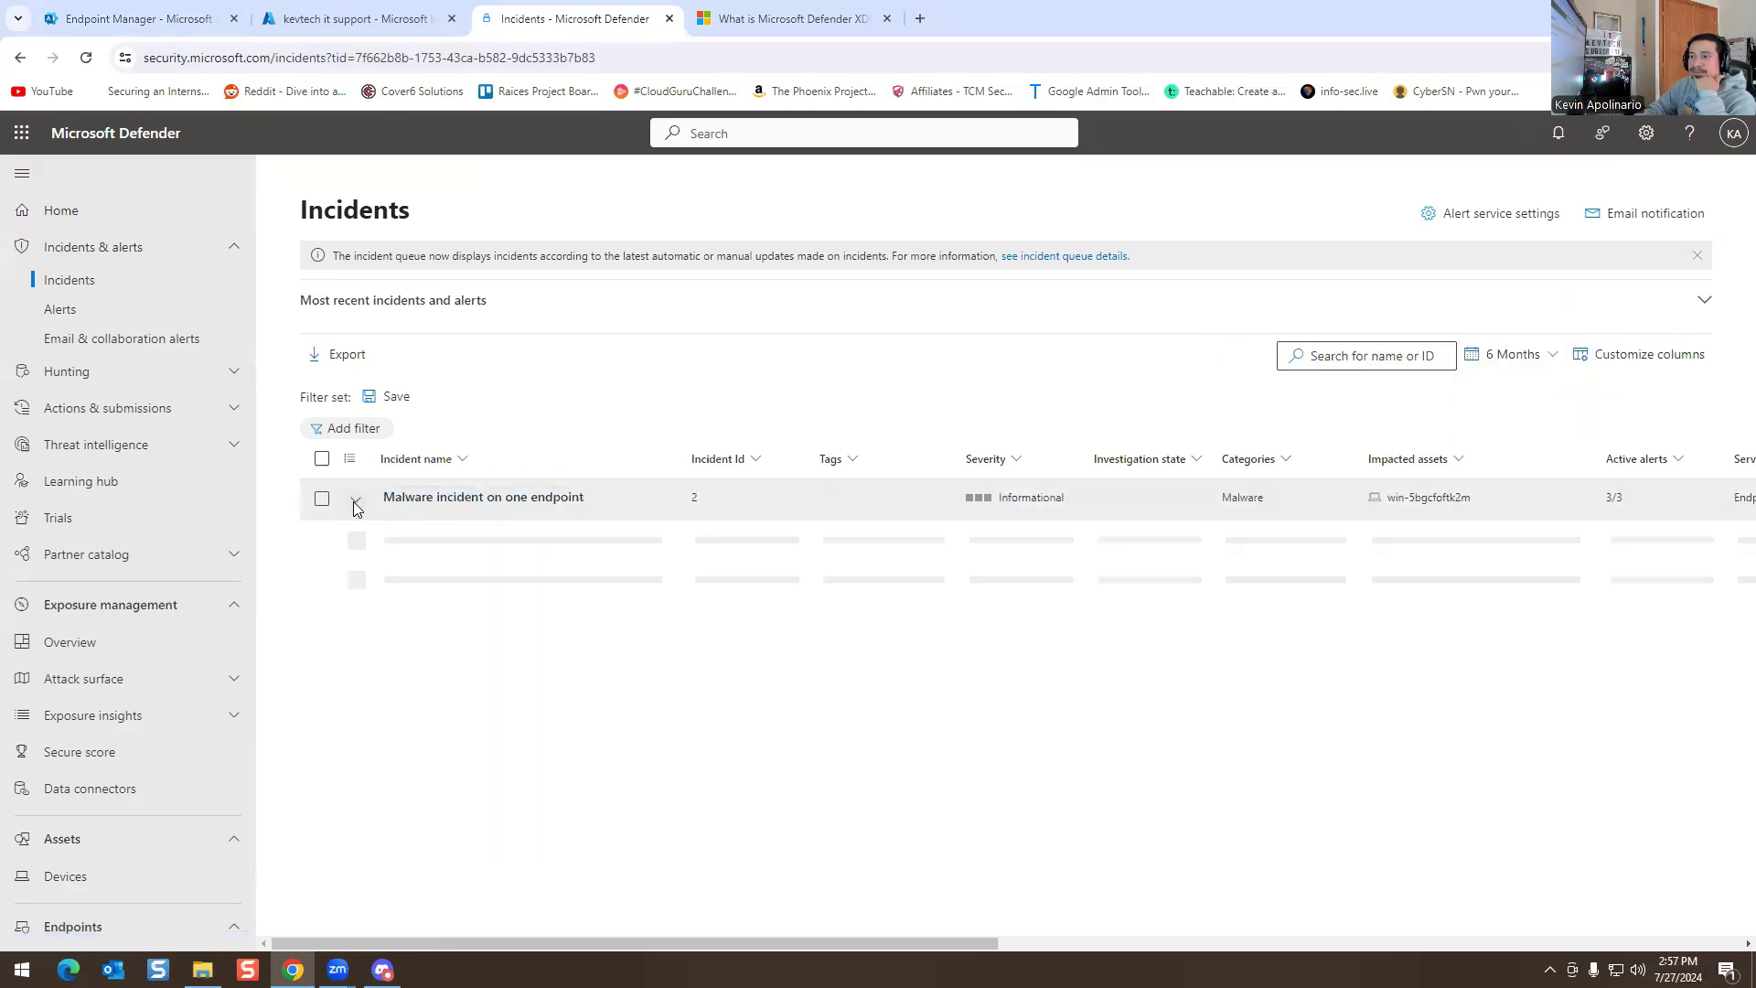
click(489, 498)
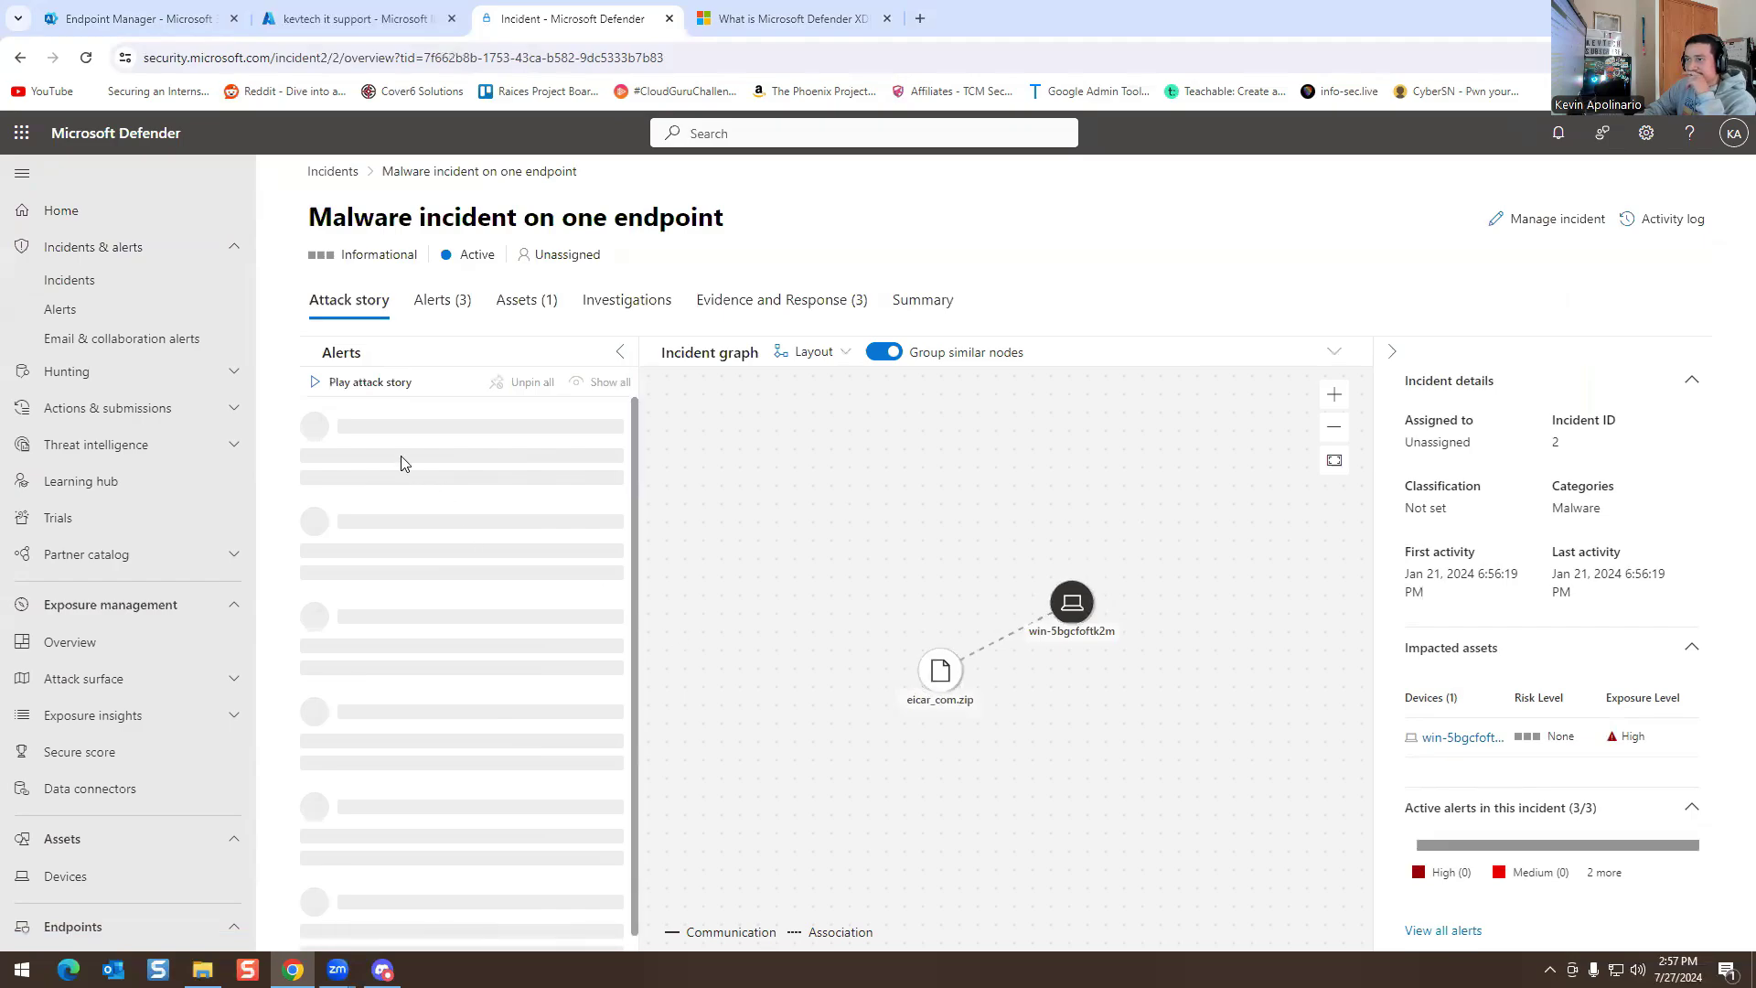
- Examine the malware incident's Evidence and Response list and the eicar_com.zip file in its attack story graph
click(442, 302)
click(370, 315)
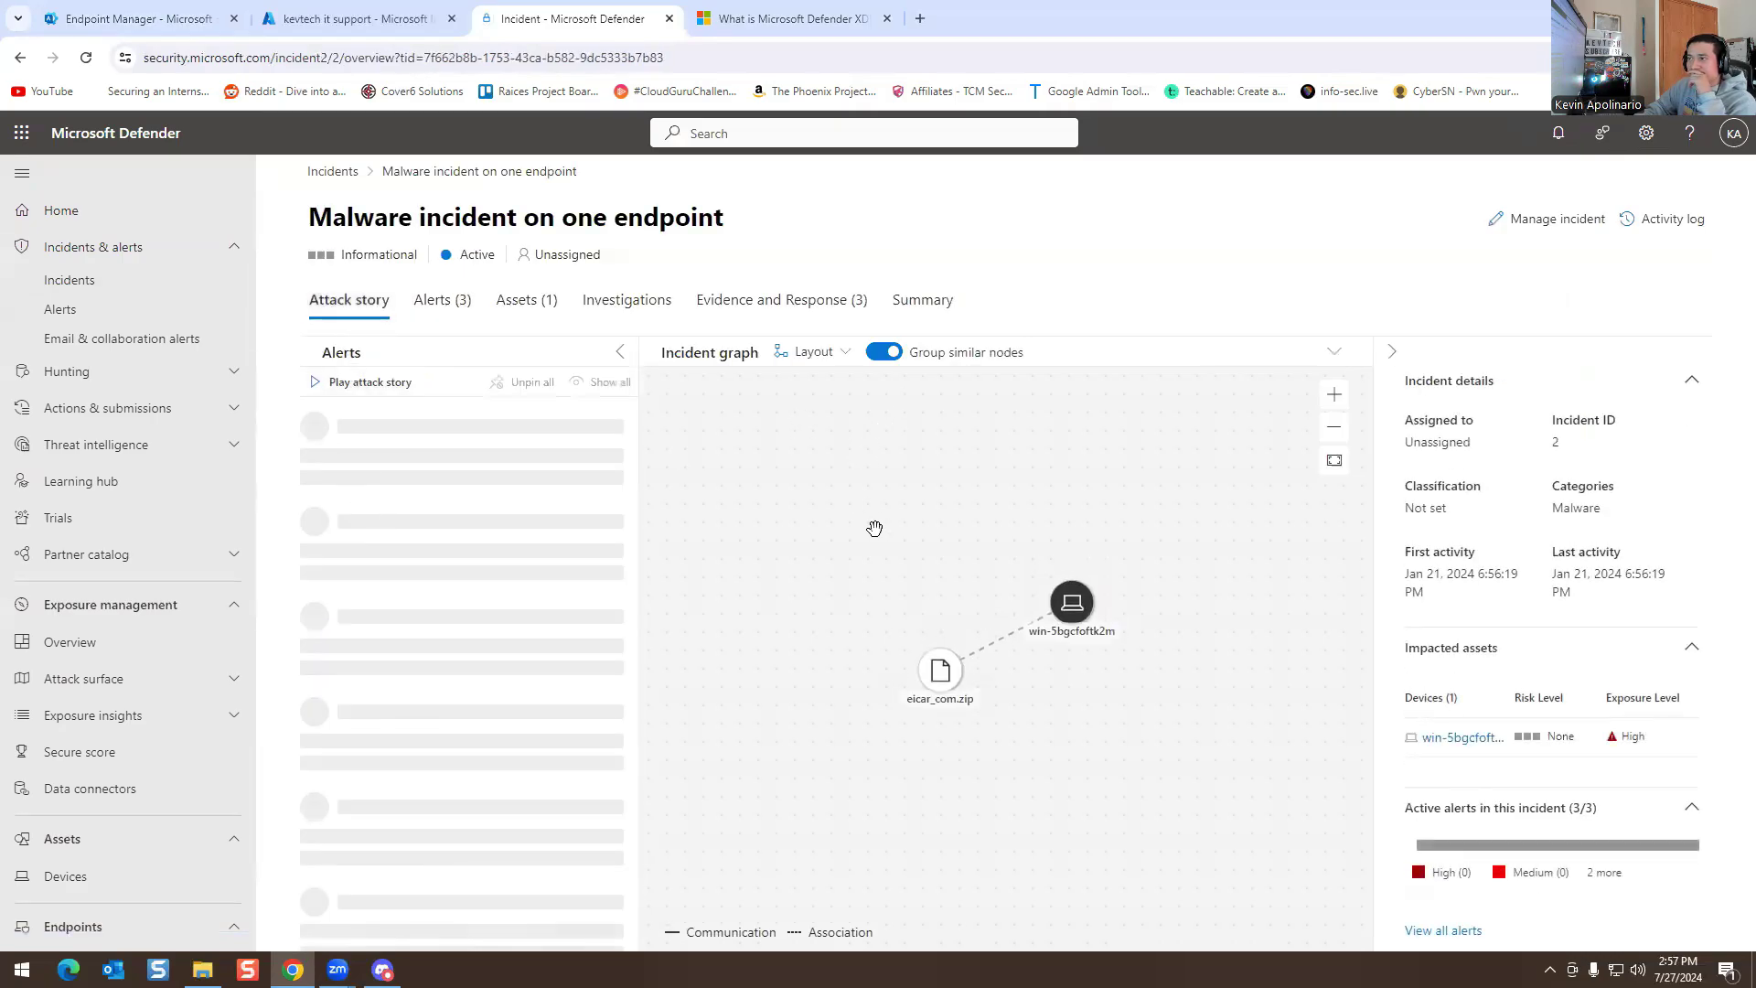
click(766, 309)
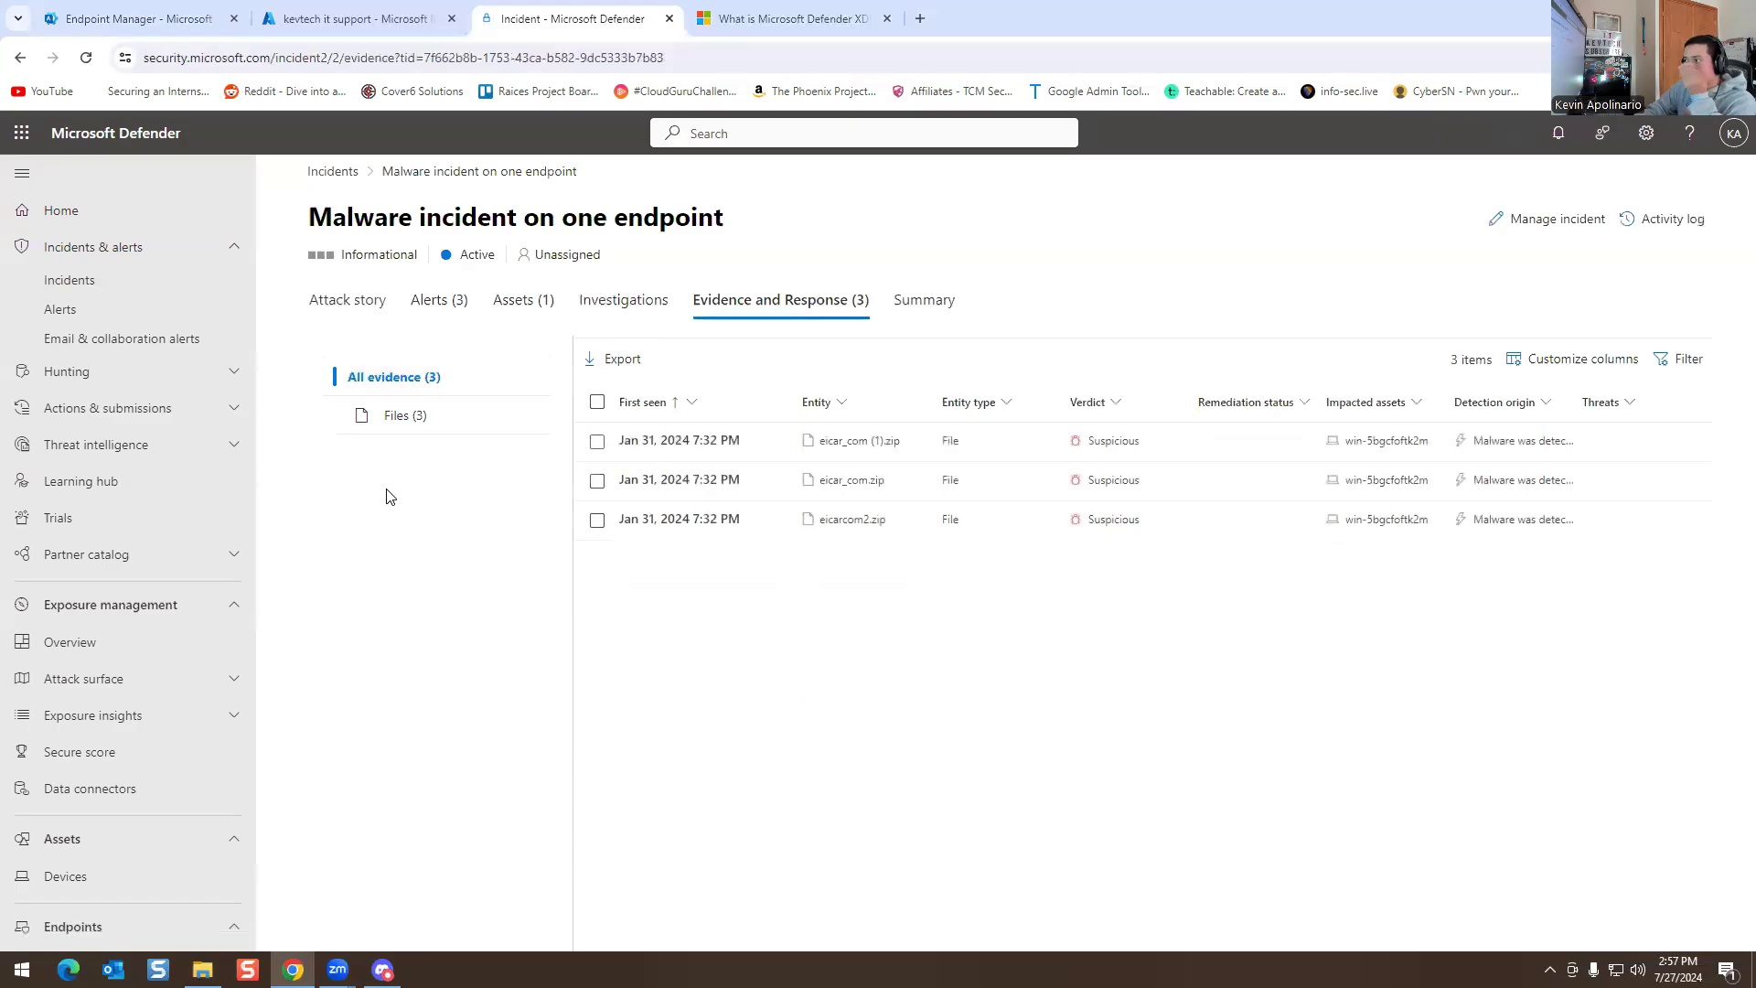
click(361, 307)
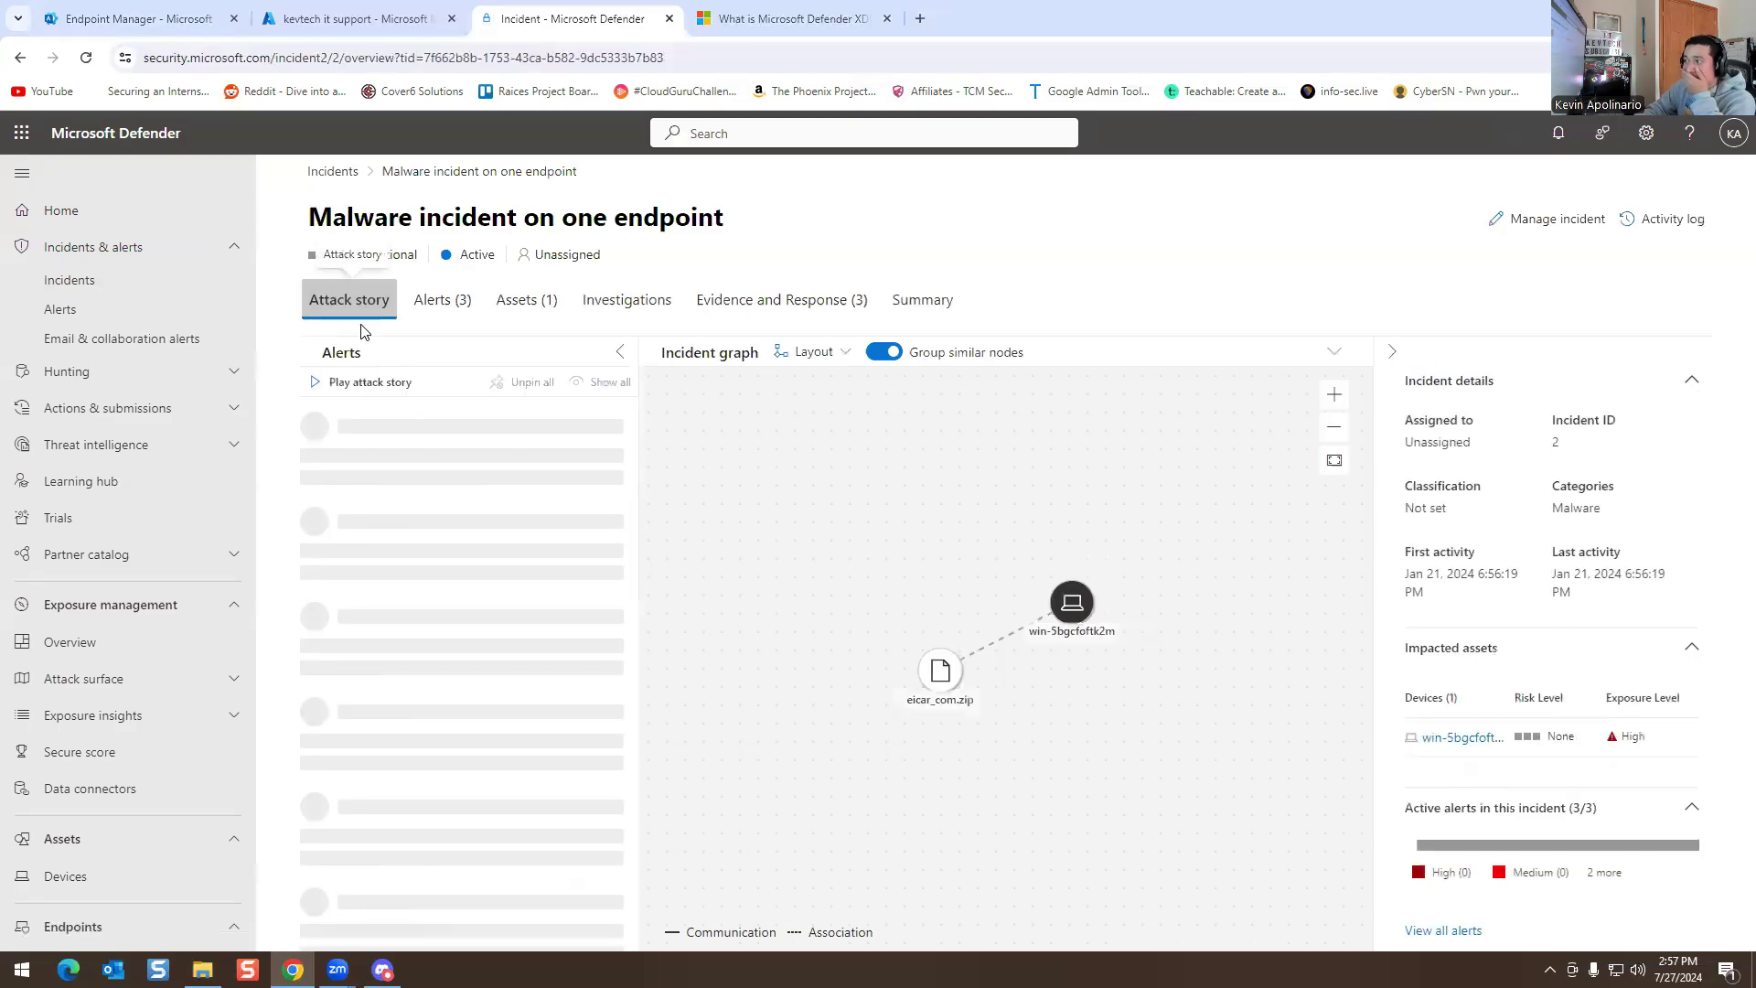
mouse_move(954, 673)
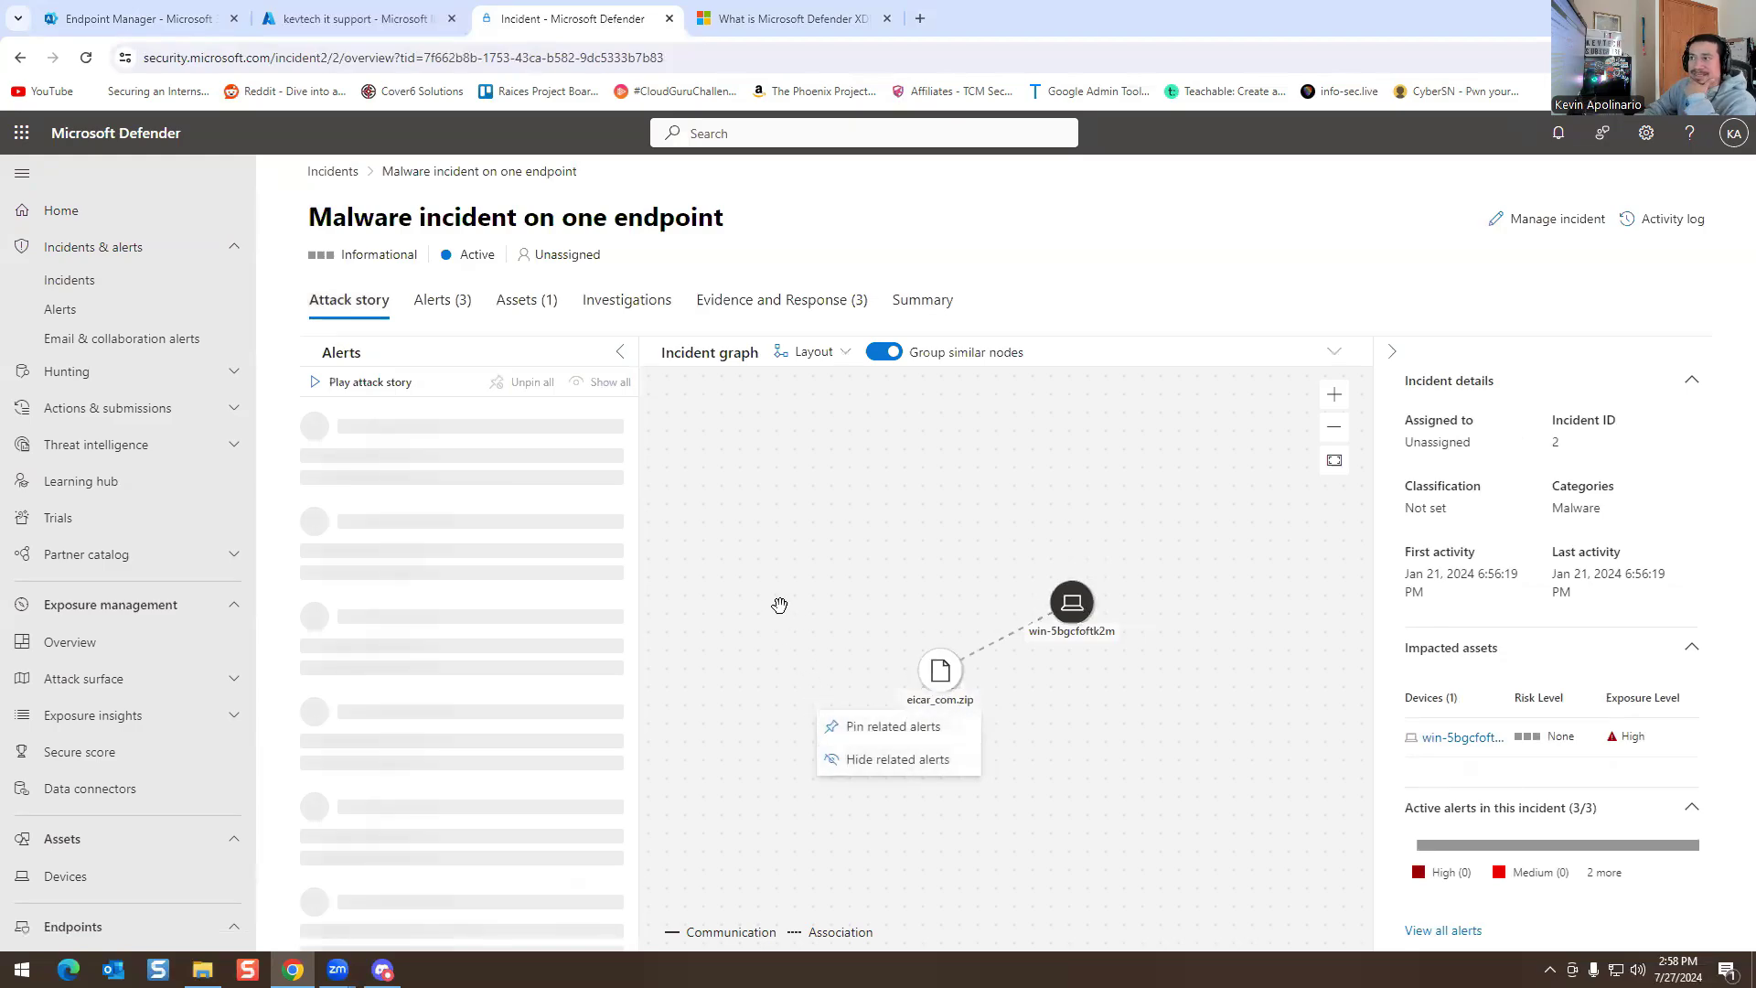
- Leave the malware incident and open the Alerts page under Incidents & alerts
click(124, 280)
click(83, 309)
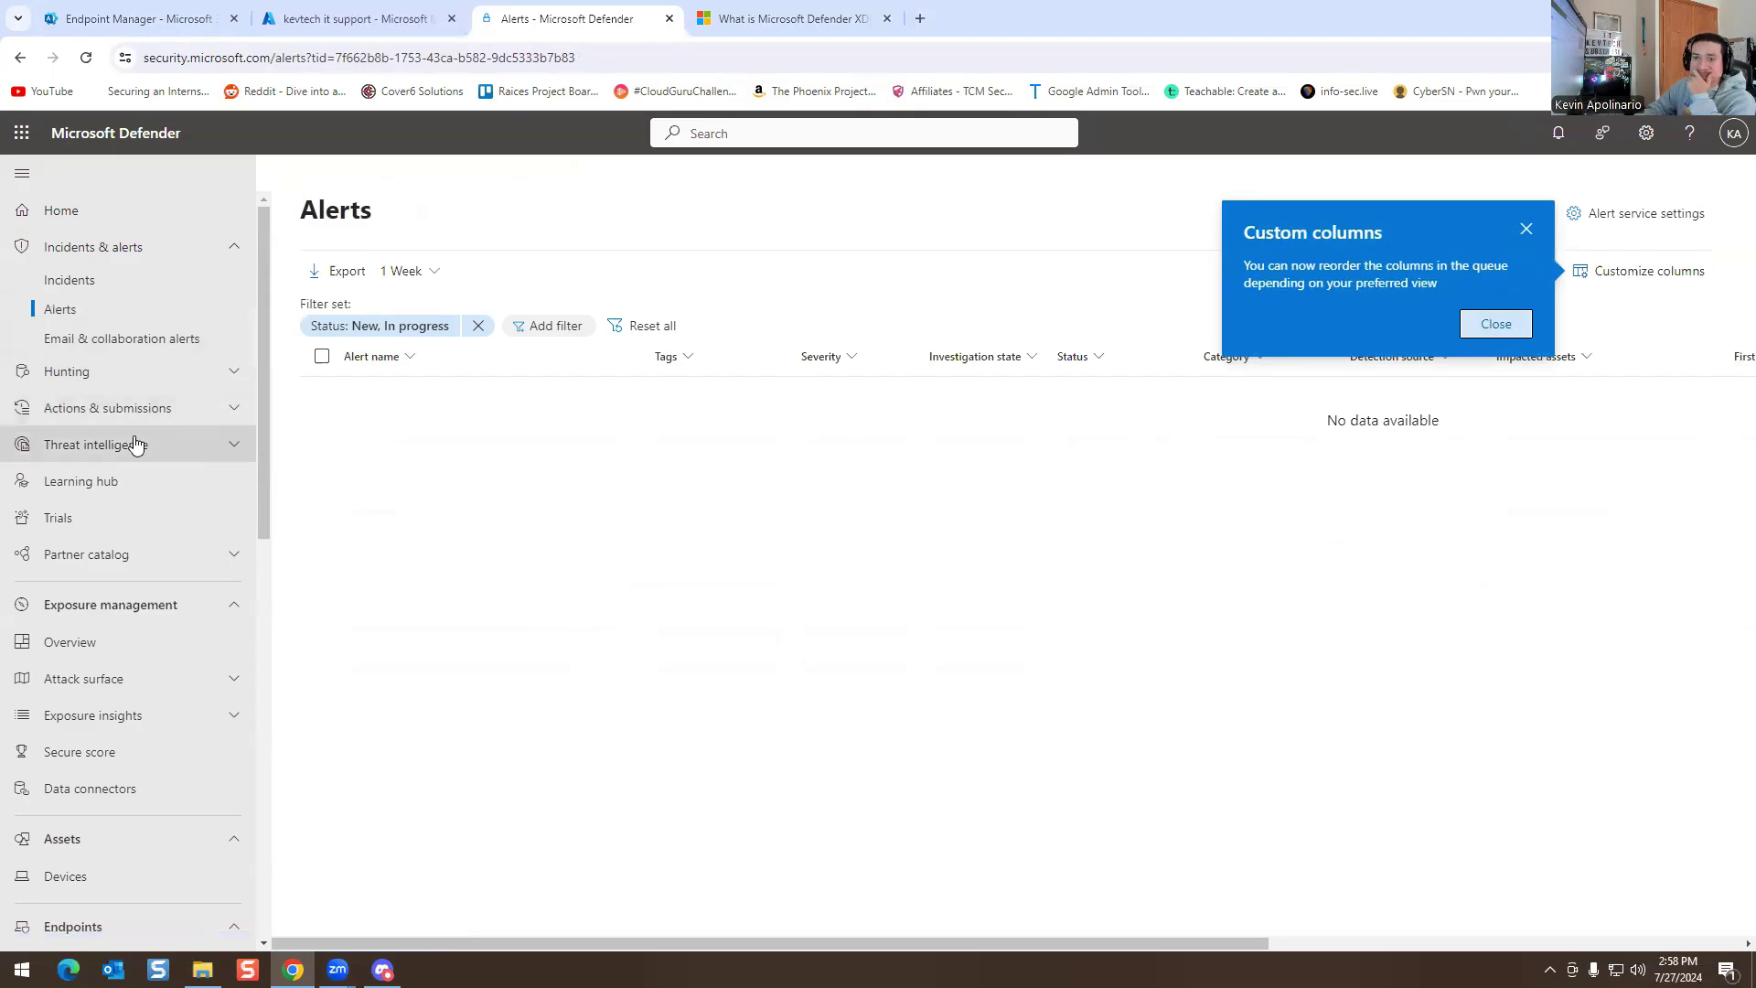
- Look through the portal's navigation sections for exposure management, assets, endpoints with vulnerability management, and email & collaboration
scroll(137, 439, down, 3)
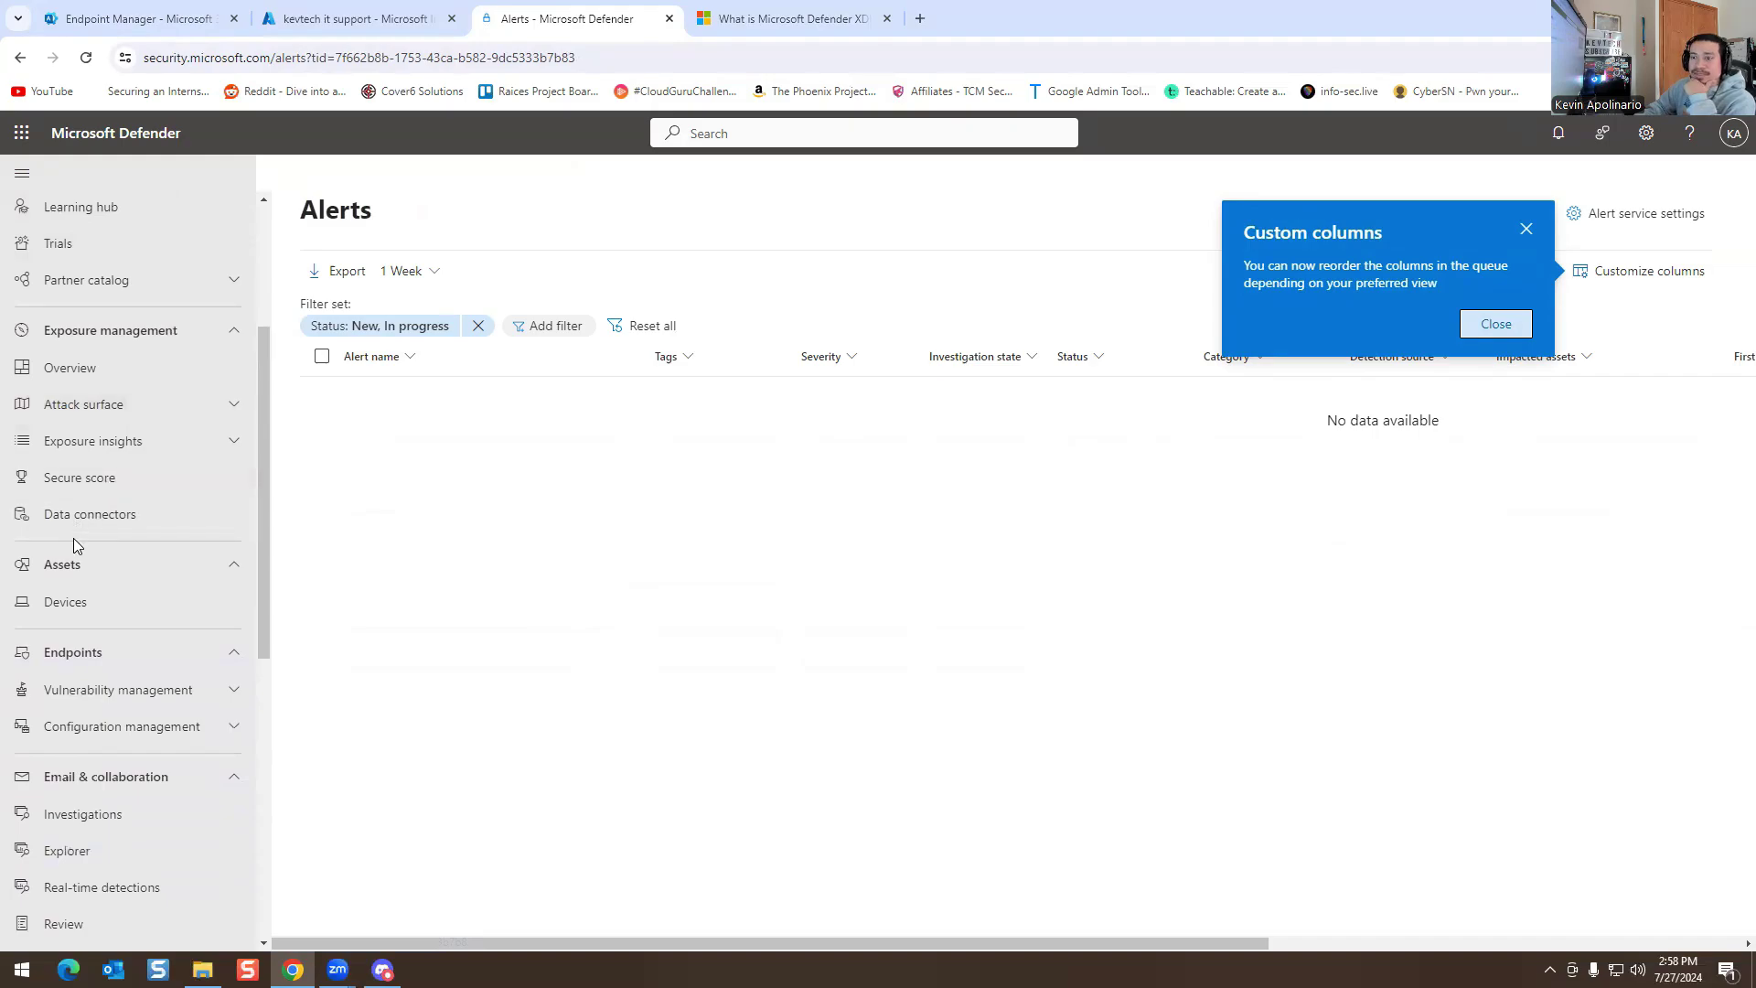
scroll(75, 530, down, 2)
scroll(73, 544, up, 5)
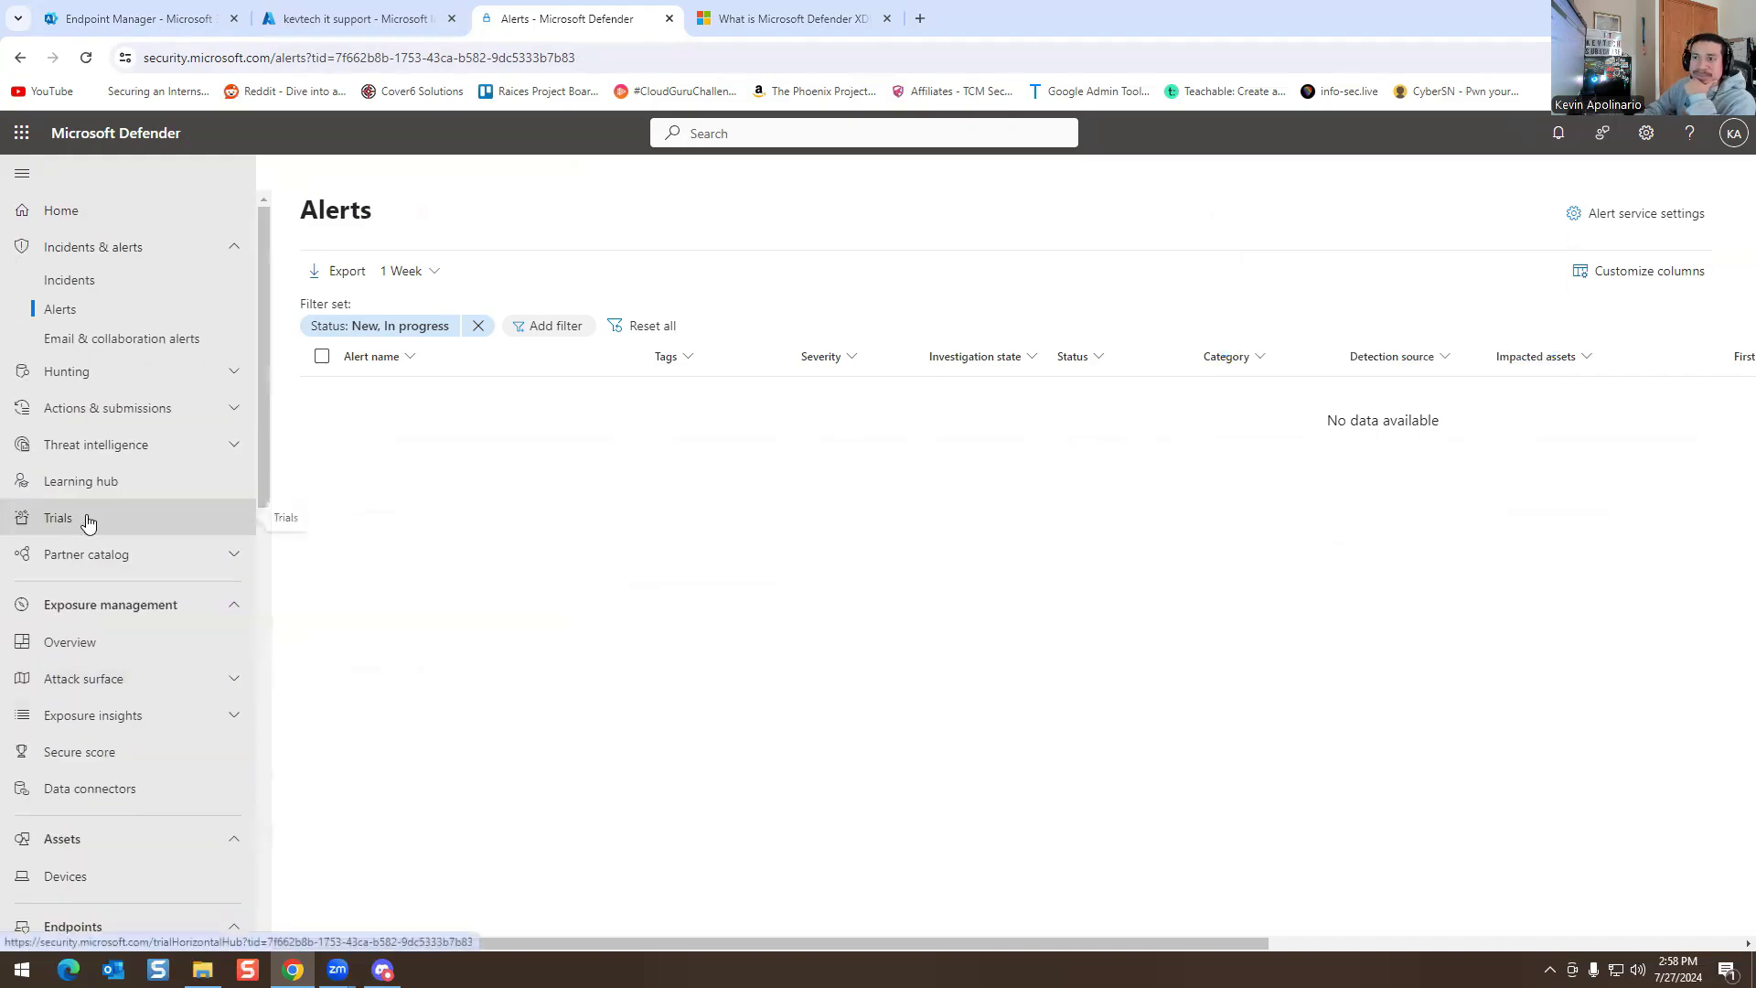
scroll(124, 412, down, 5)
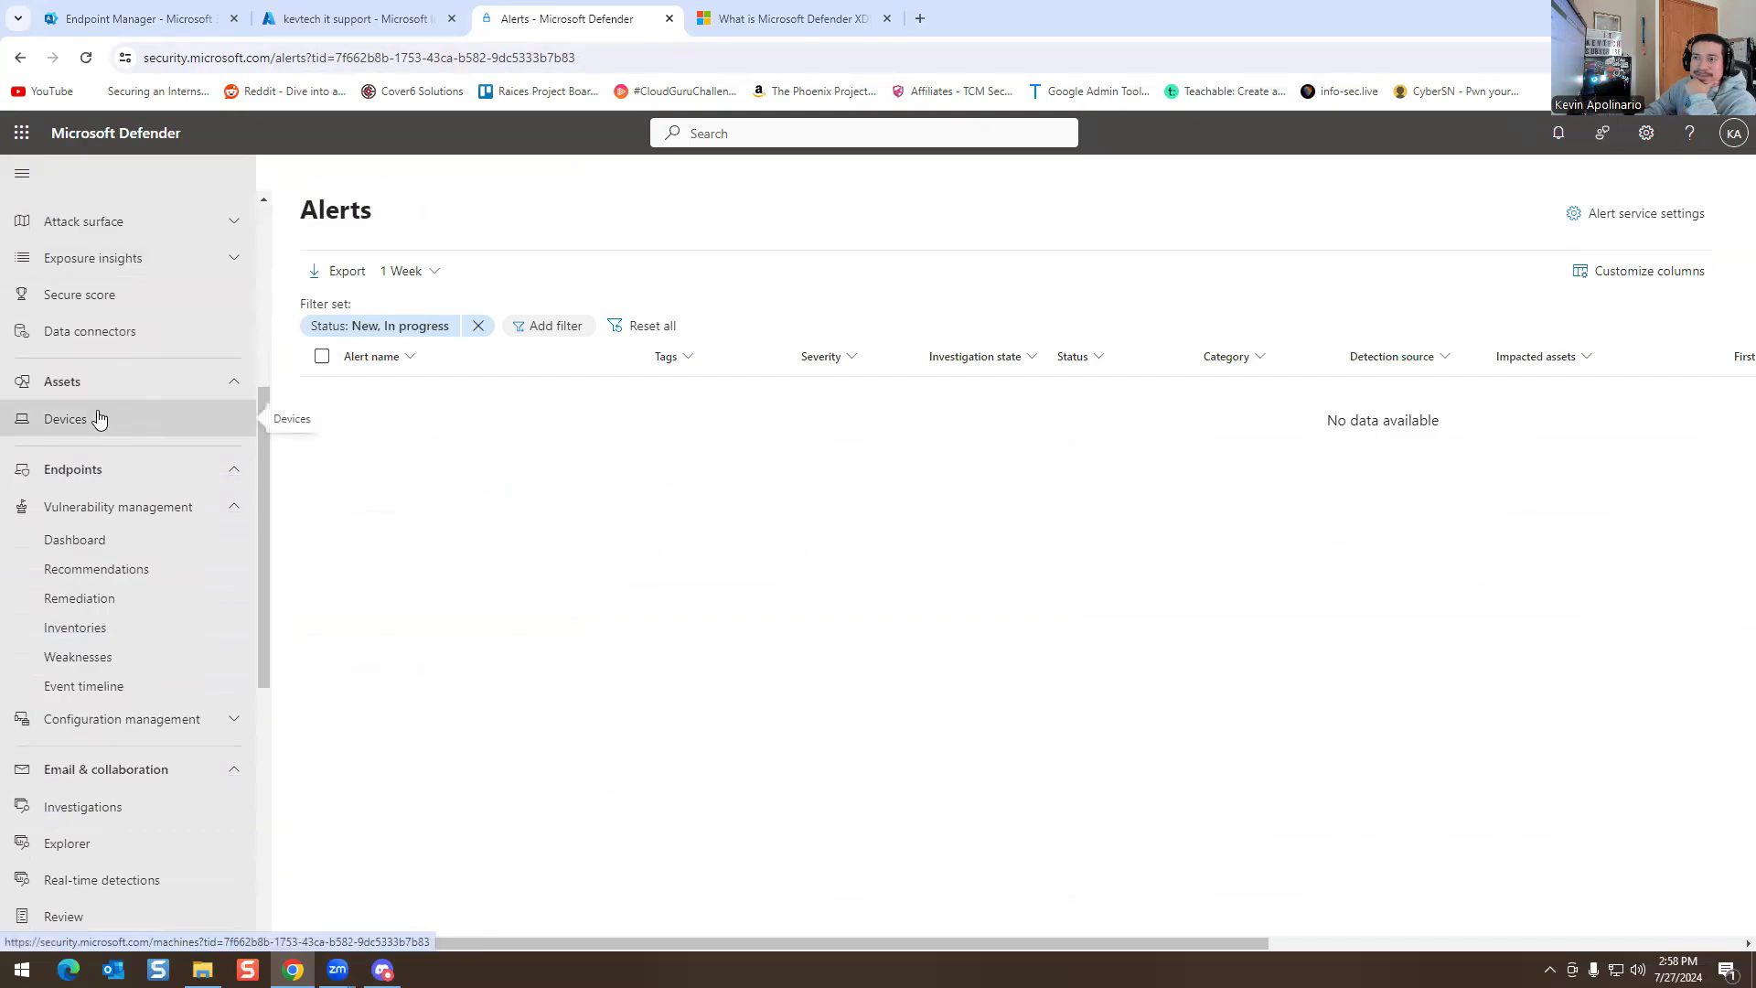
scroll(100, 438, down, 2)
scroll(117, 486, up, 3)
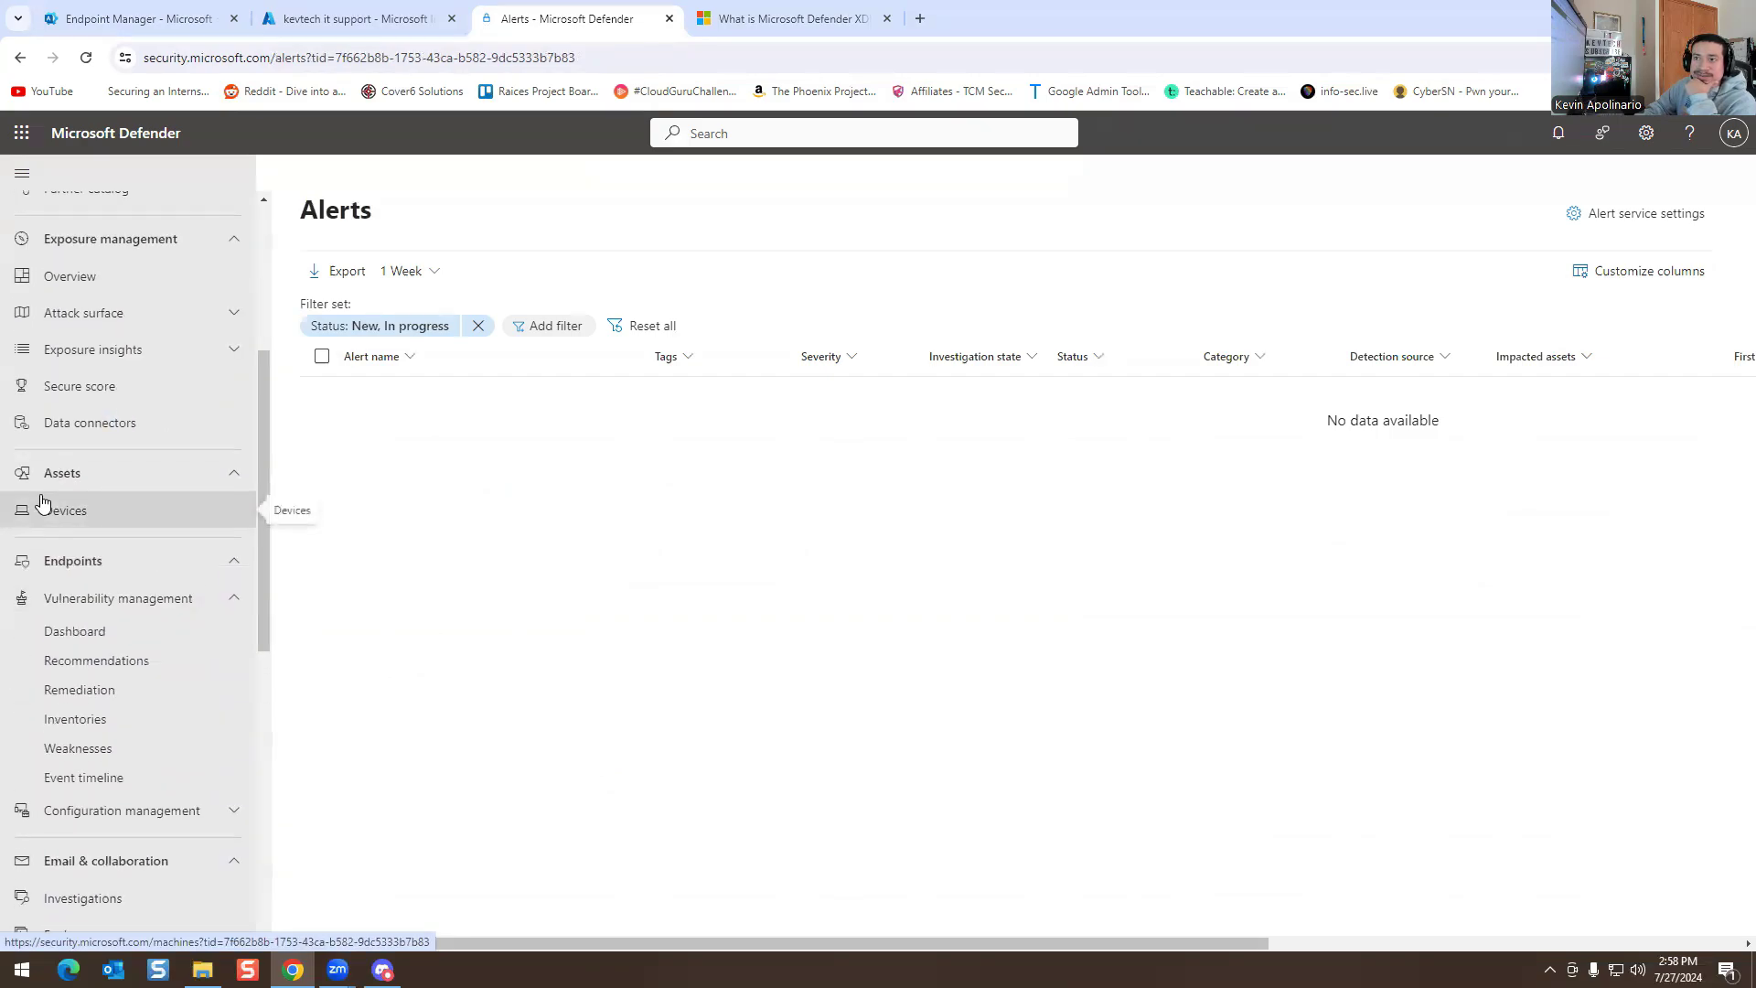
scroll(146, 514, down, 3)
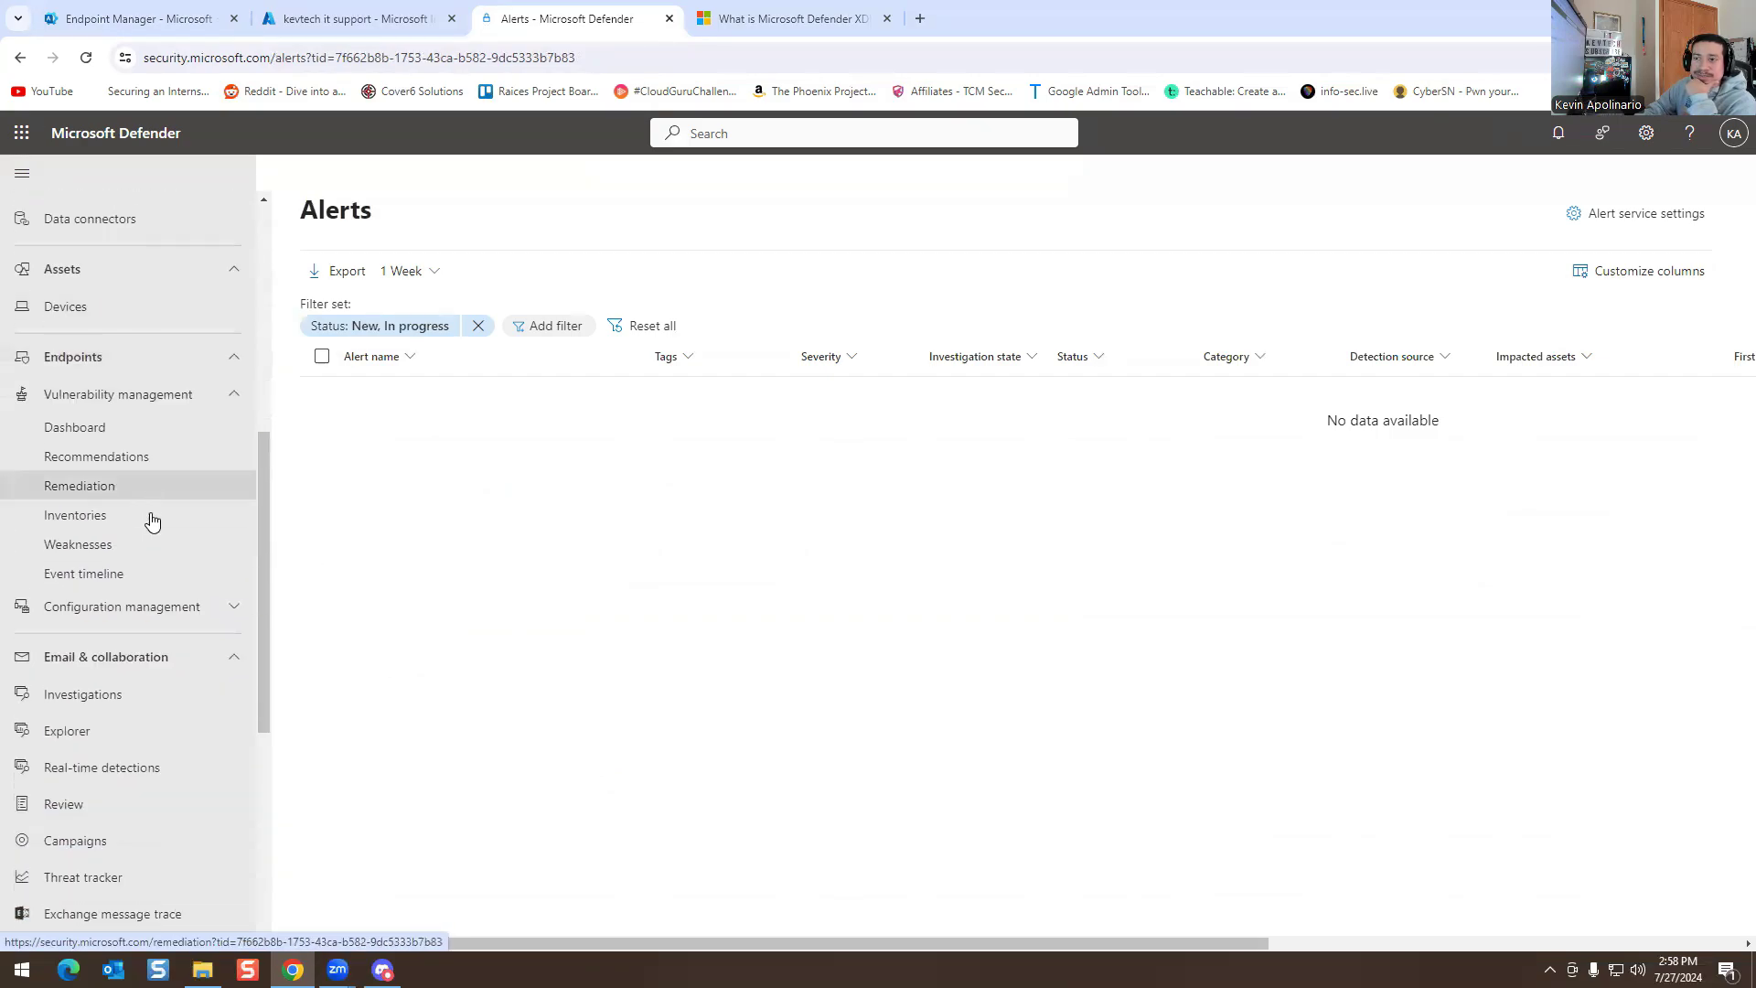
scroll(151, 519, down, 1)
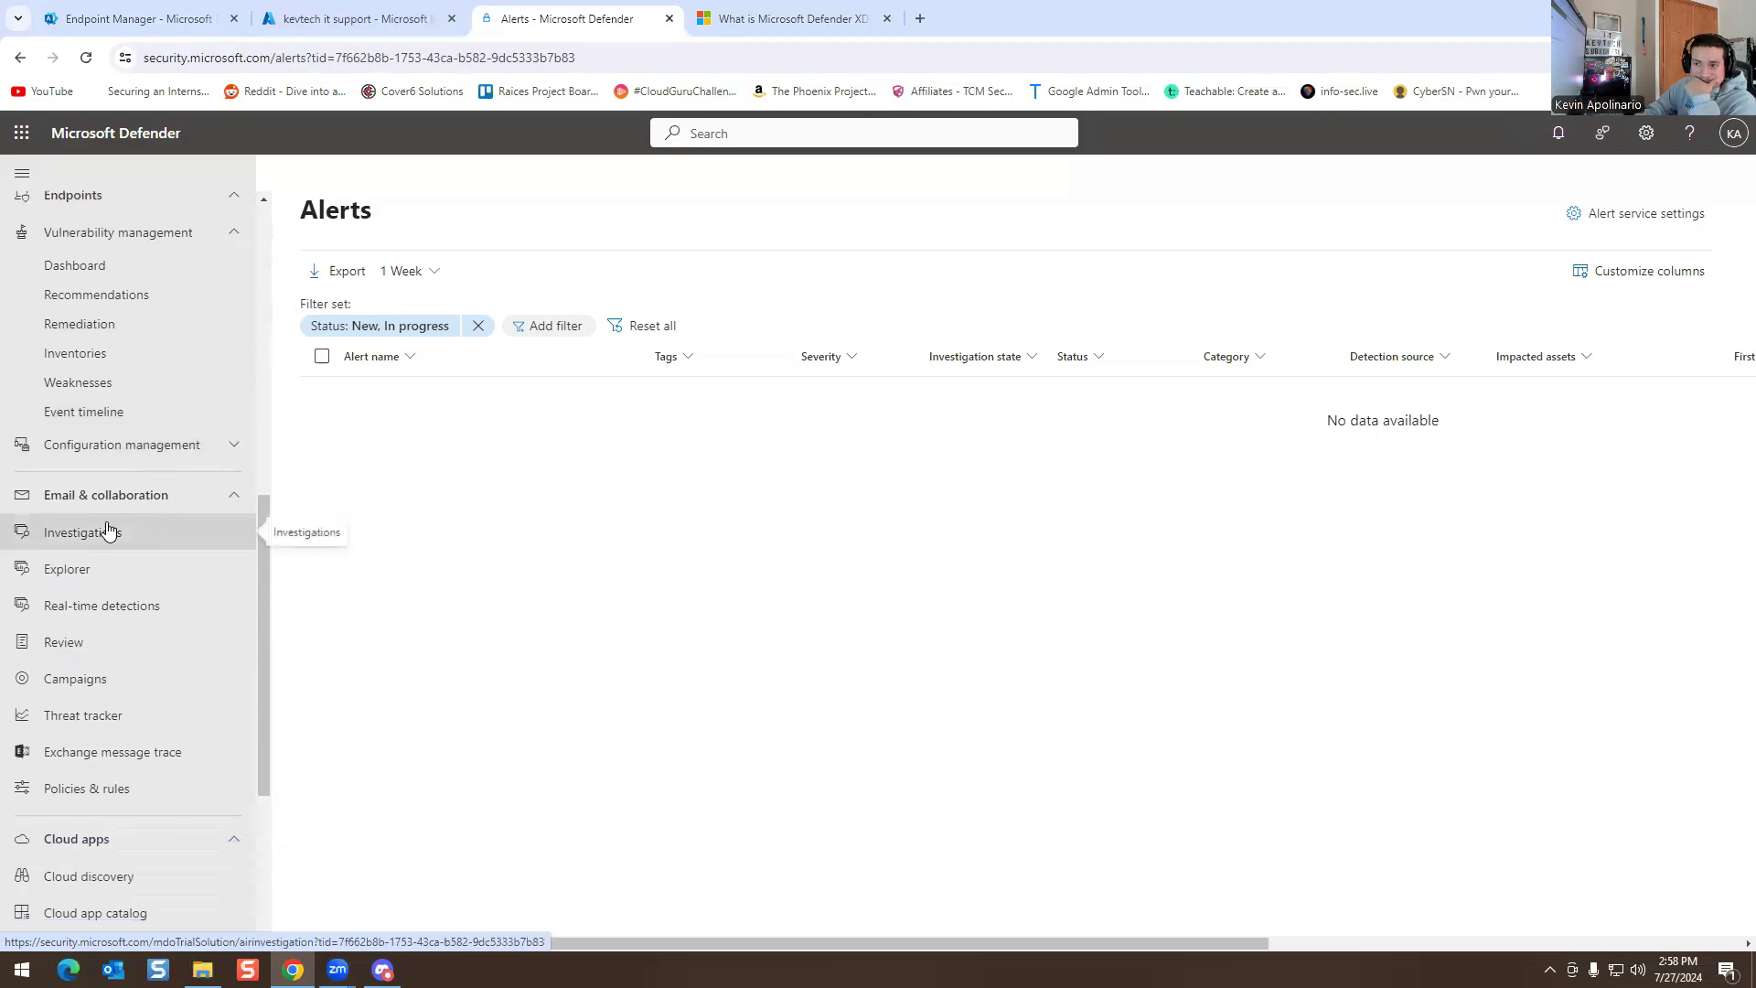
scroll(102, 530, up, 8)
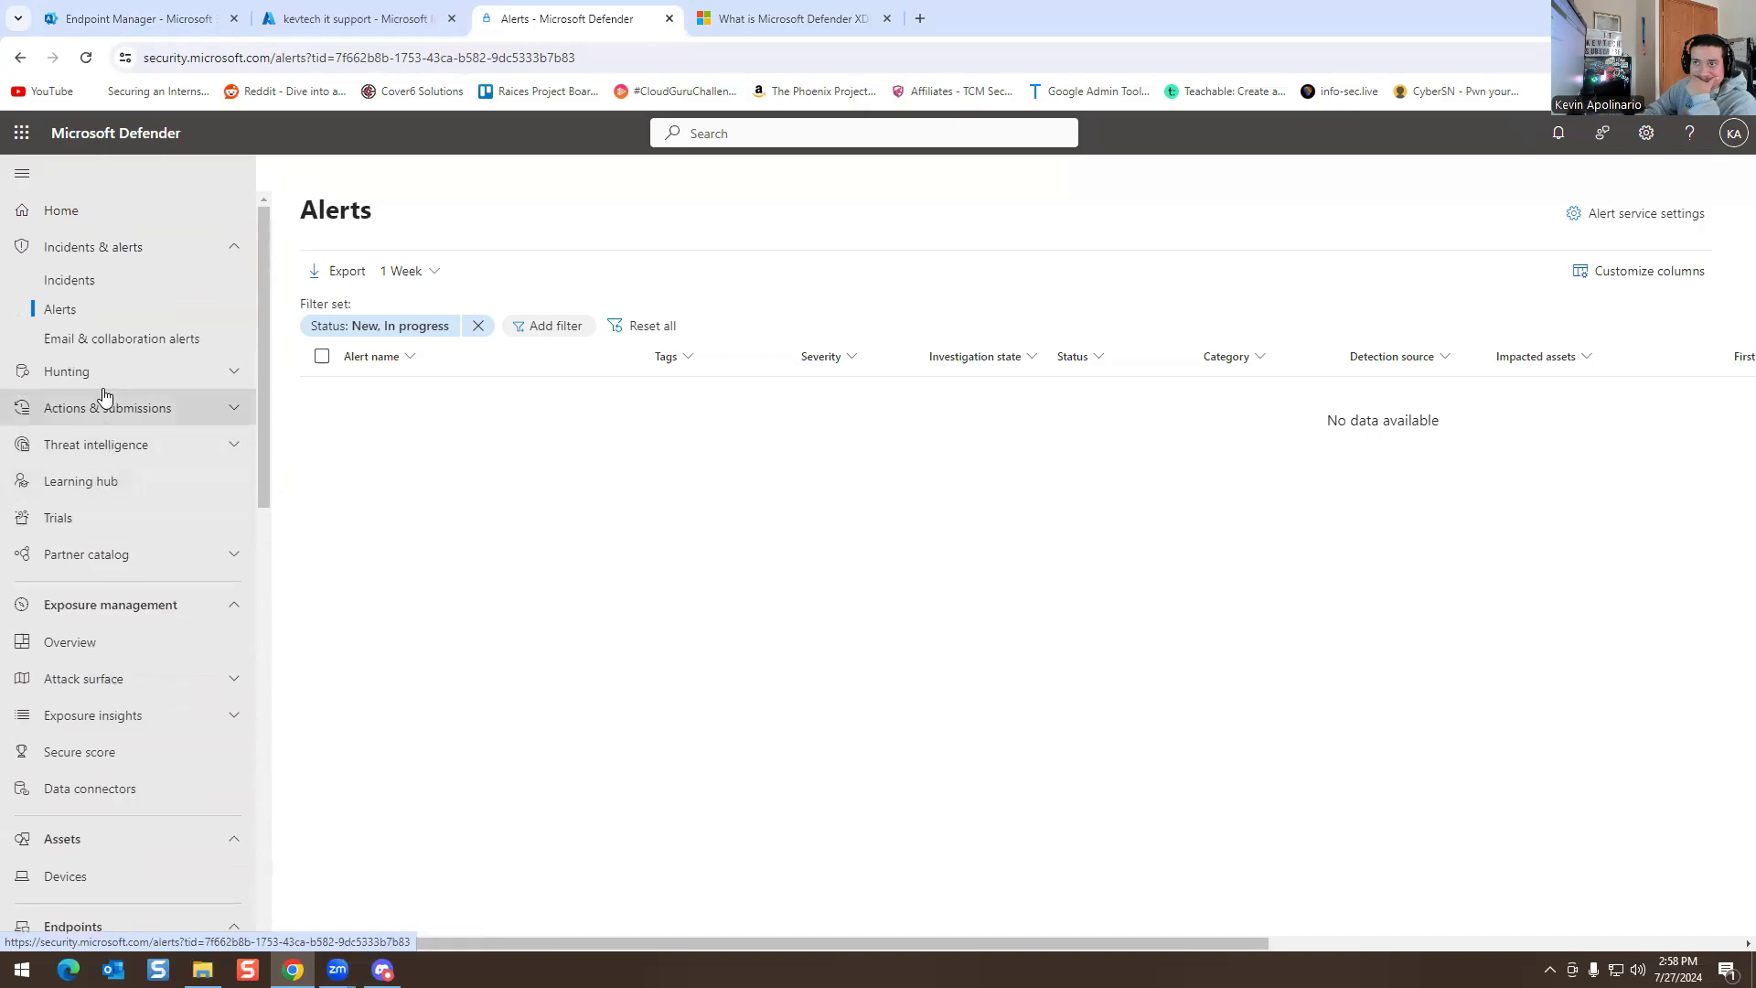
- Return from the Alerts page to the Defender portal's Home page
click(112, 248)
click(112, 248)
click(84, 213)
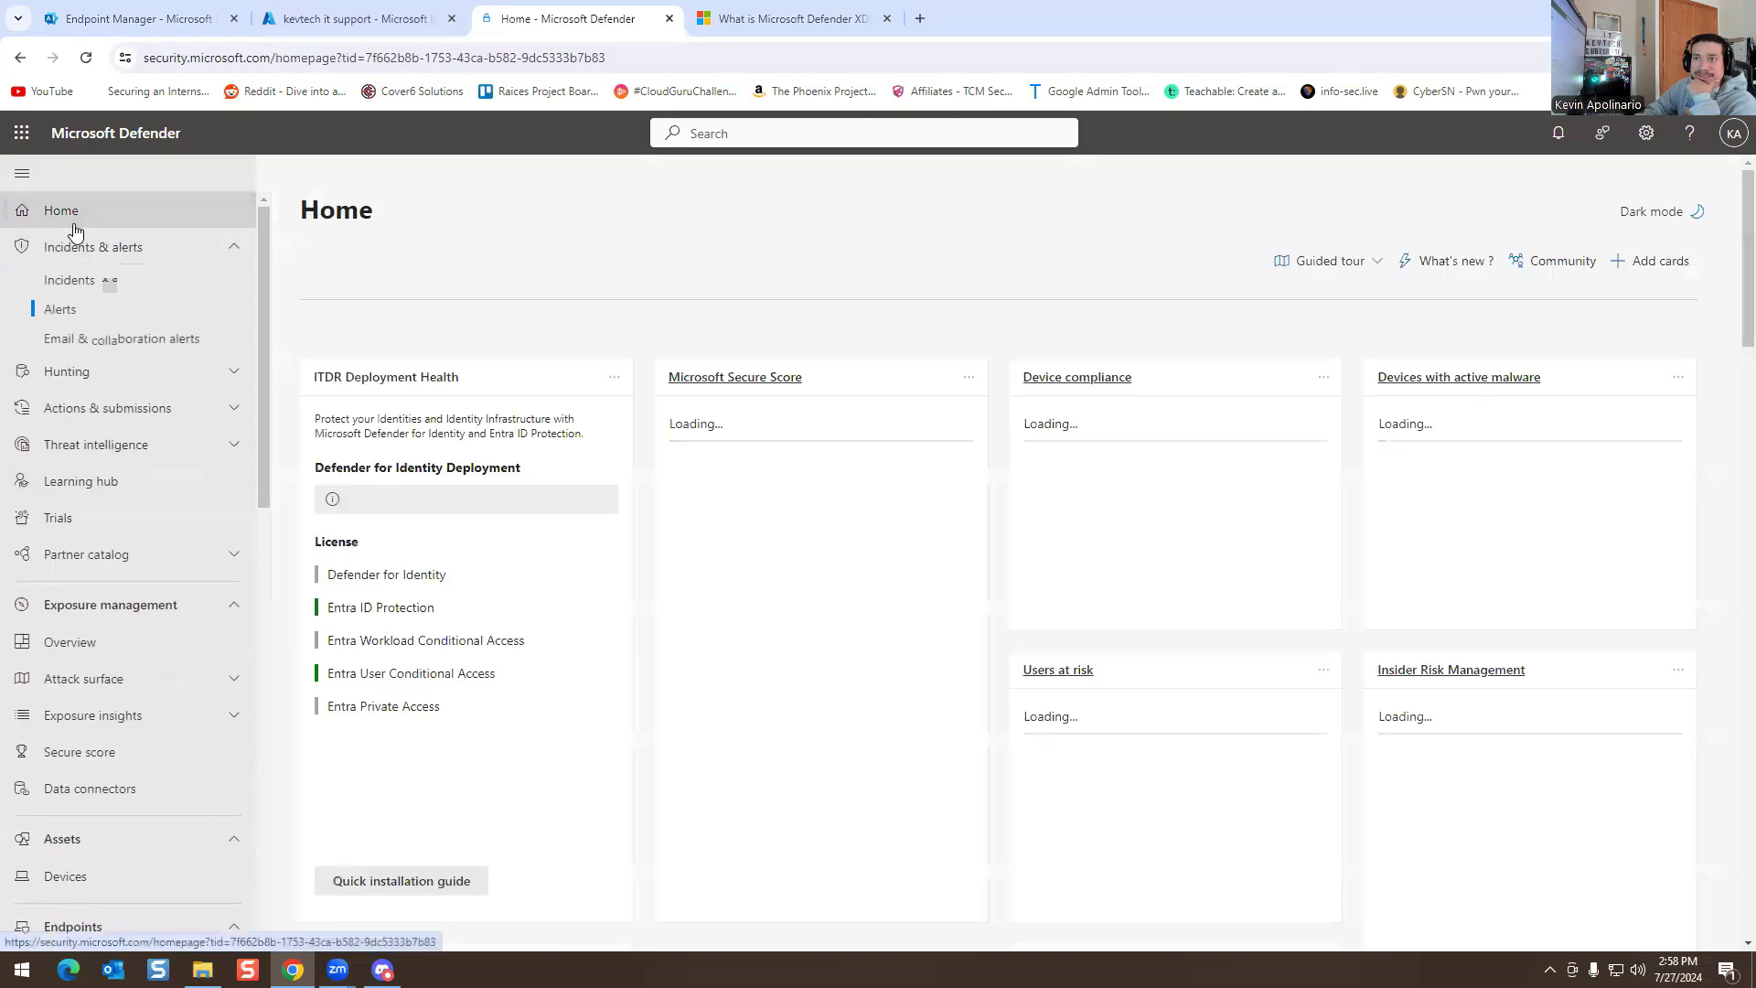
- Open Microsoft Secure Score from its home page card and show its recommended actions
scroll(55, 403, down, 2)
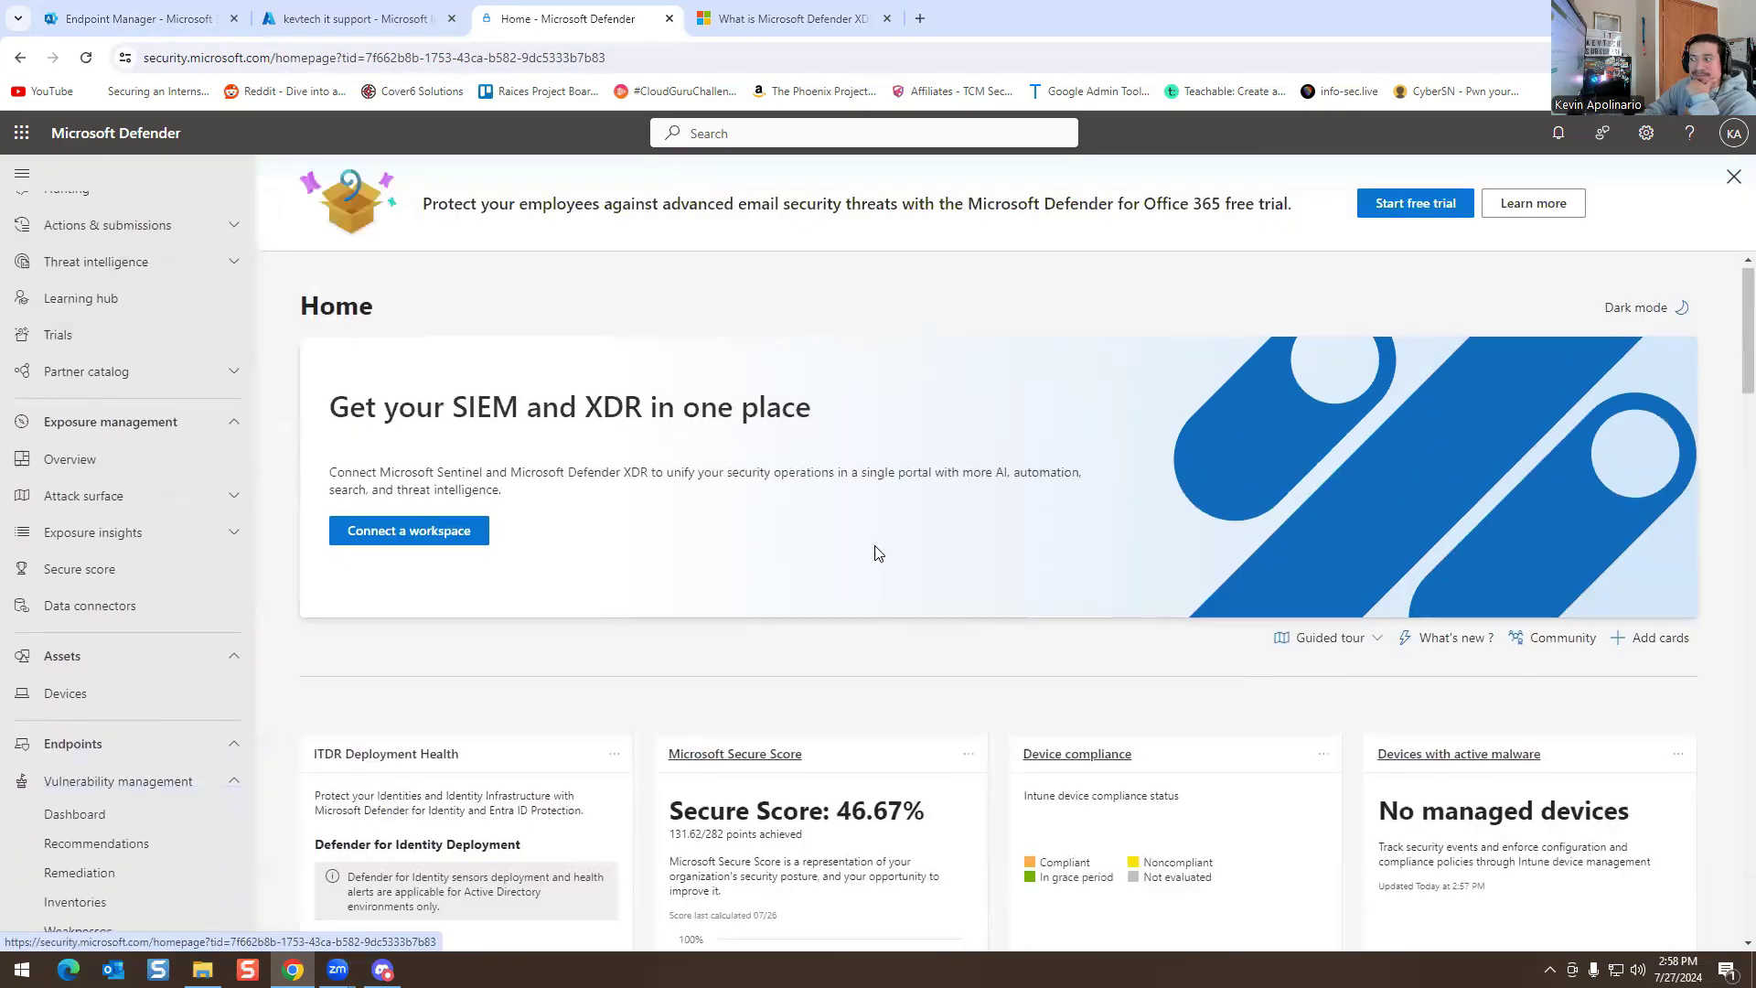
scroll(851, 521, down, 4)
click(759, 390)
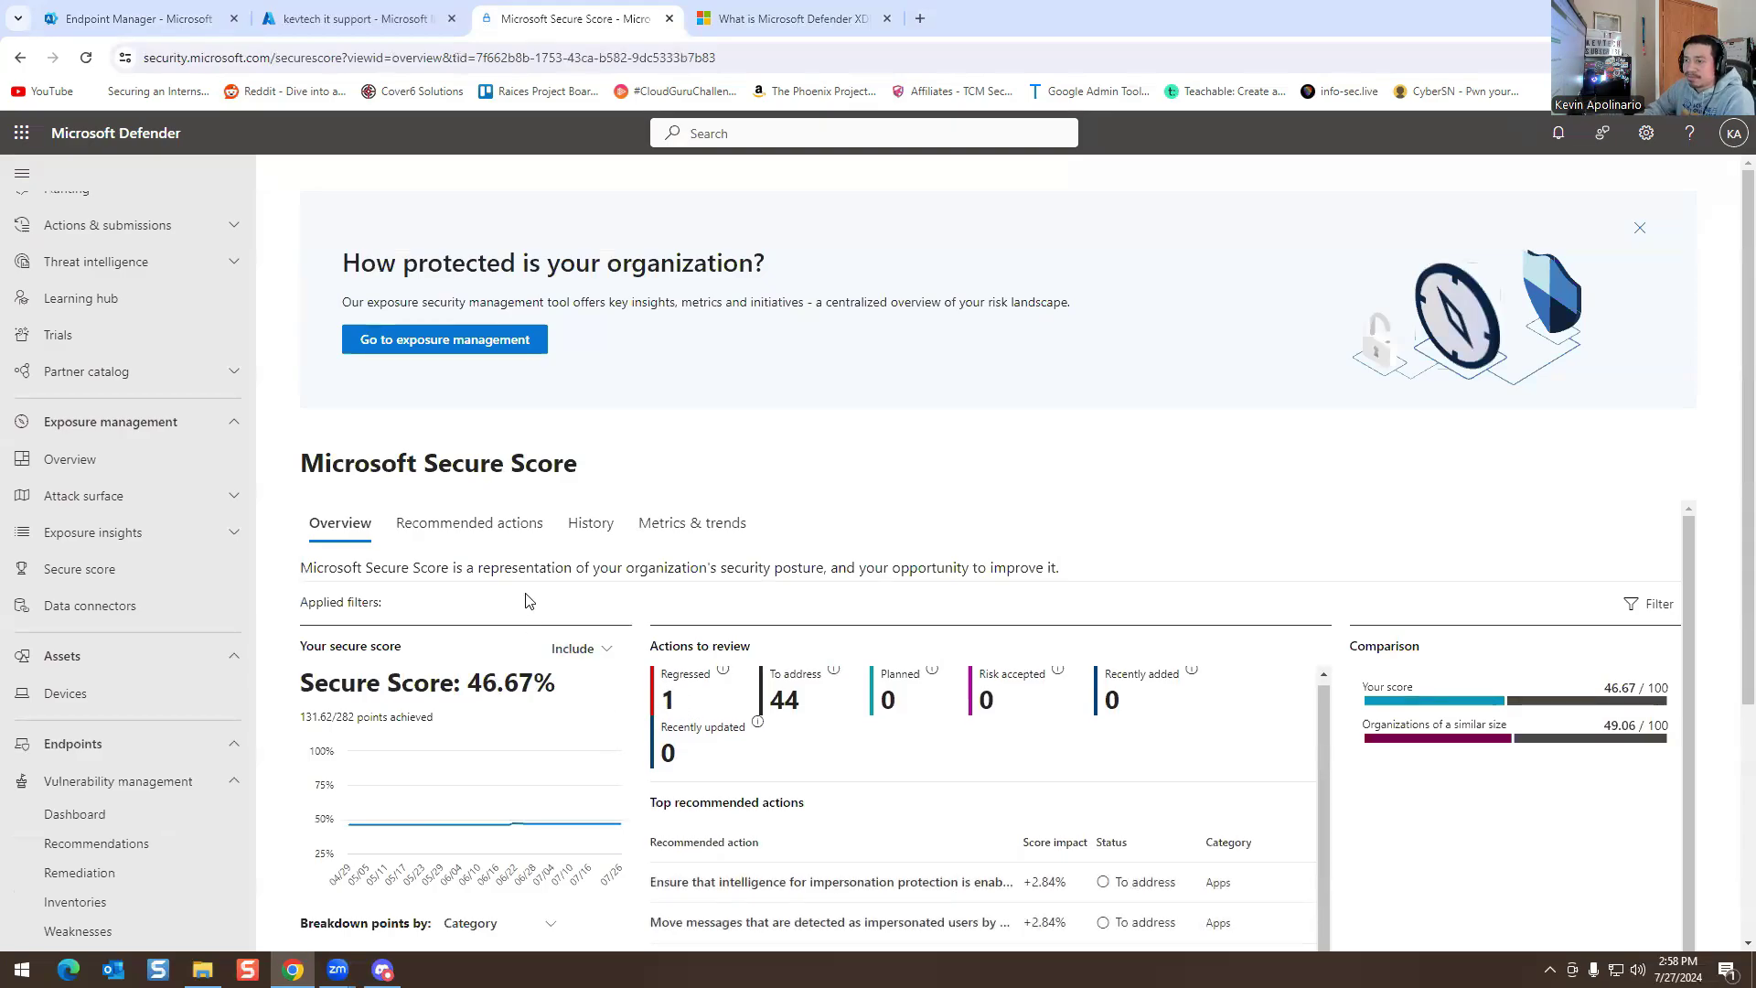
click(494, 538)
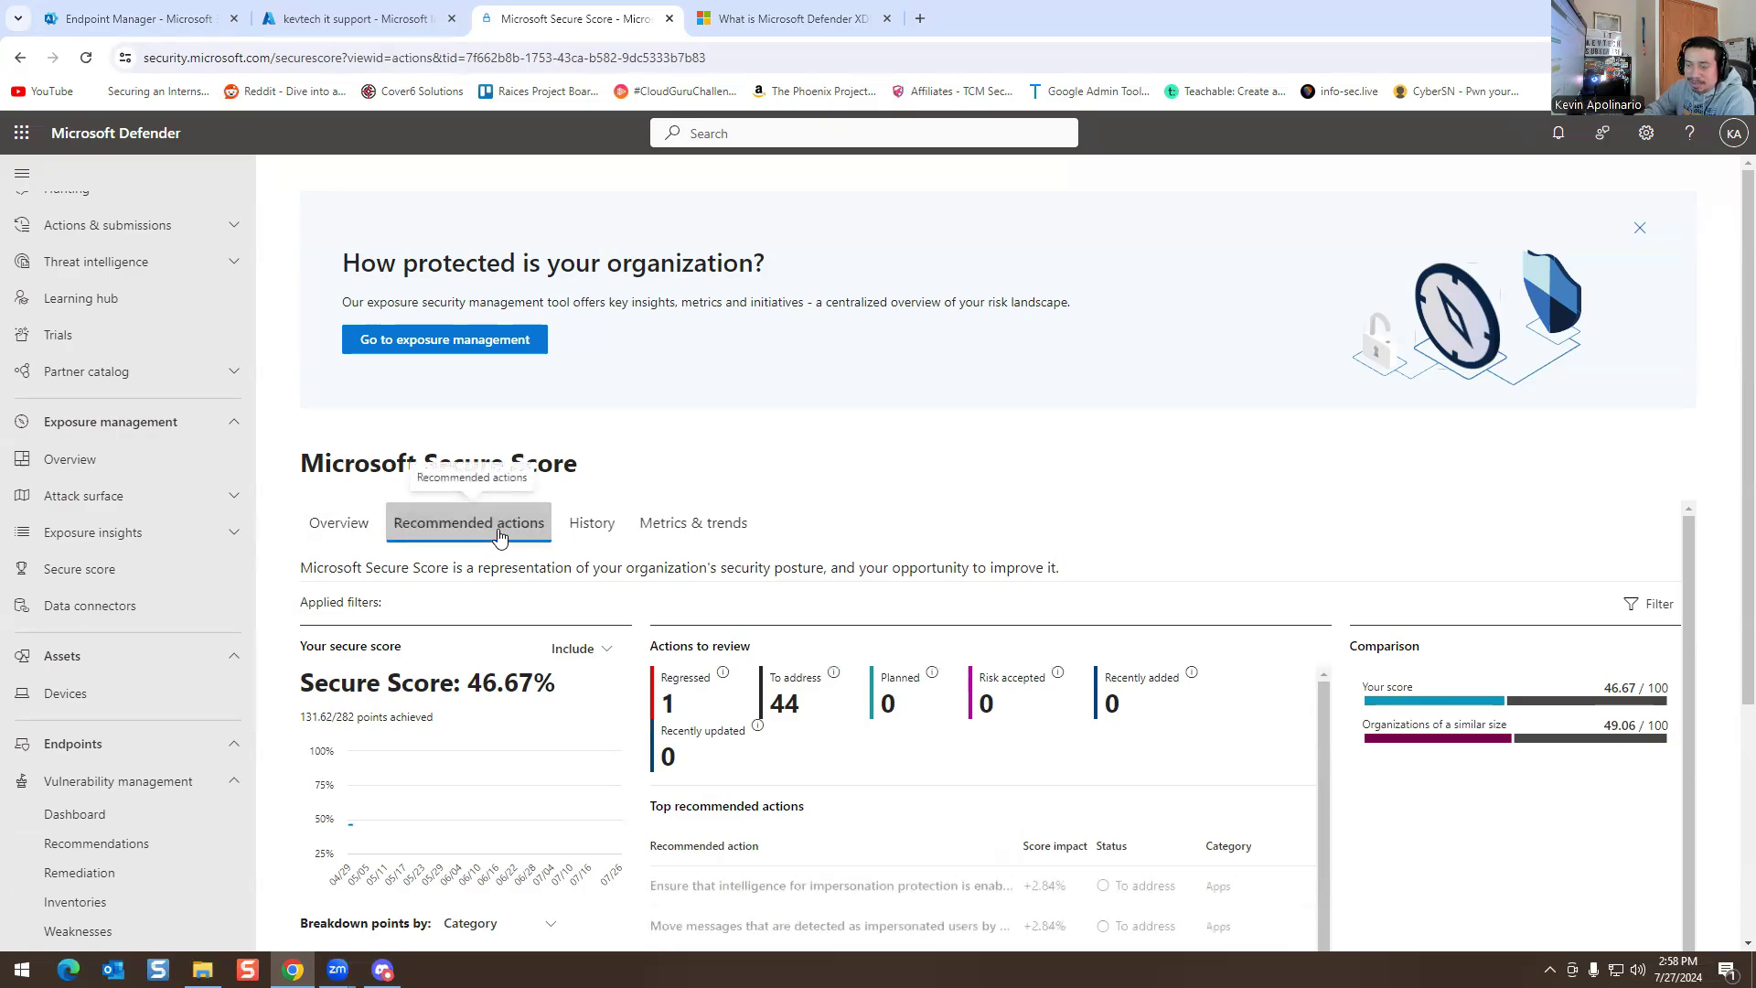
- Show the implementation steps for the recommended action to turn on Microsoft Defender for Office 365 in SharePoint, OneDrive, and Microsoft Teams
scroll(365, 457, down, 2)
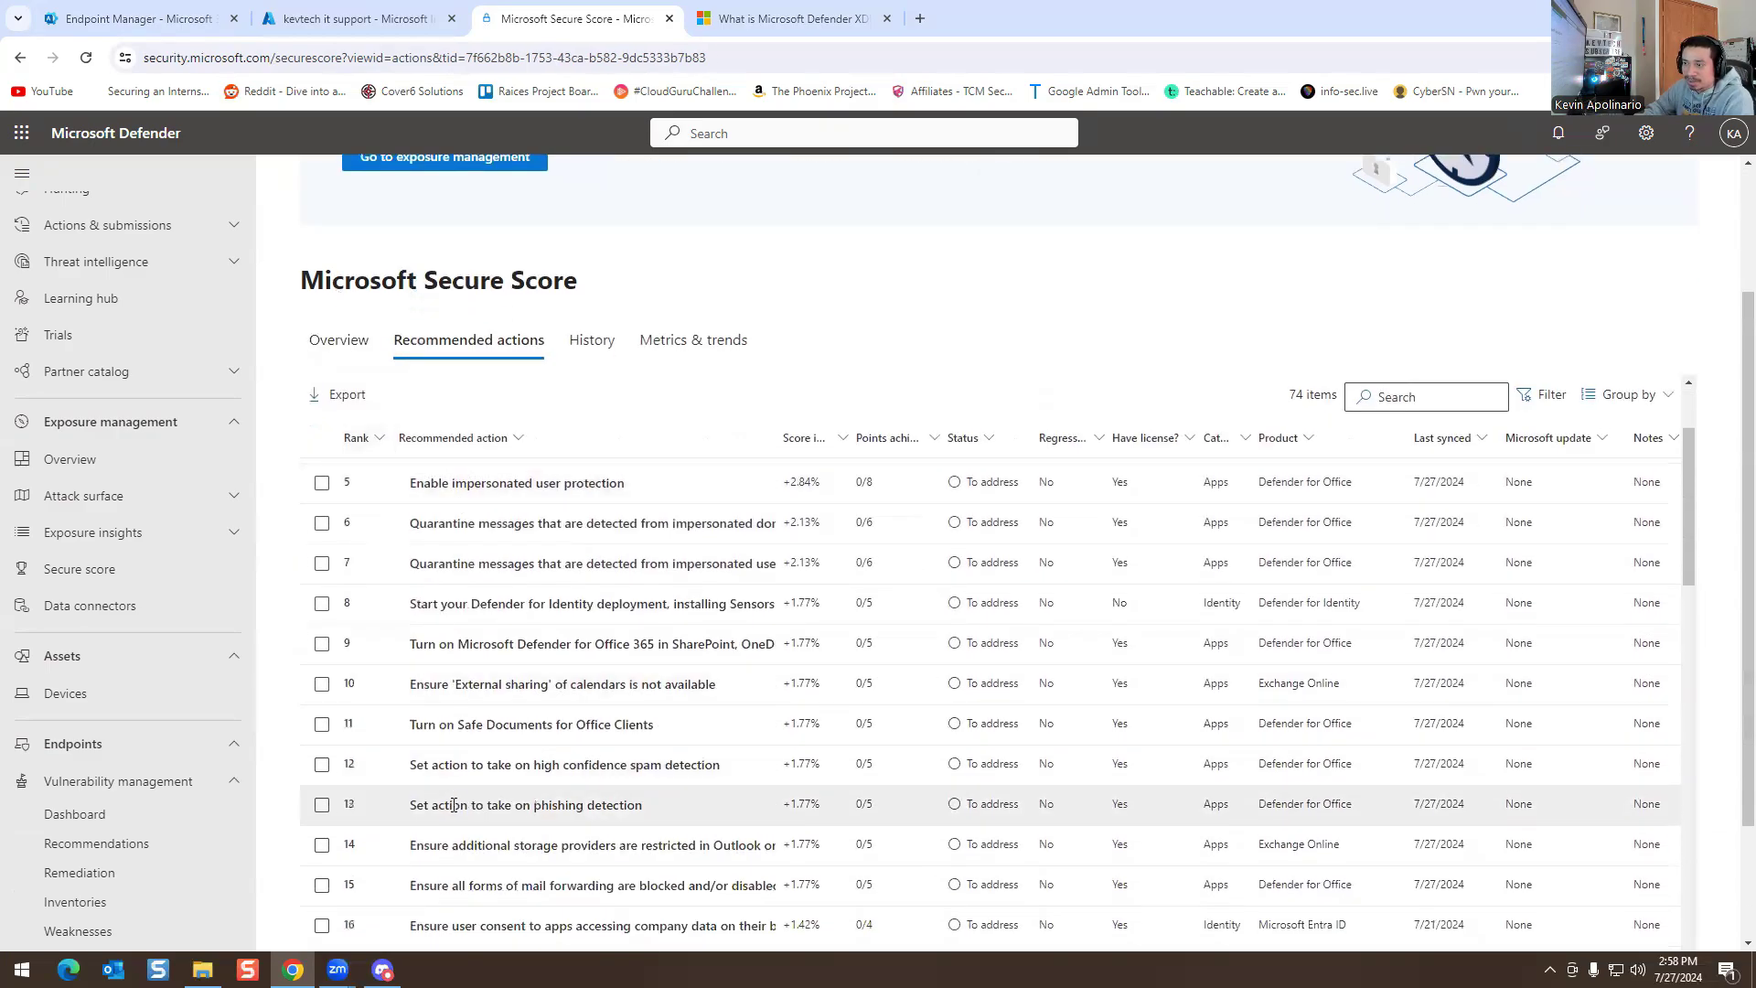
click(551, 644)
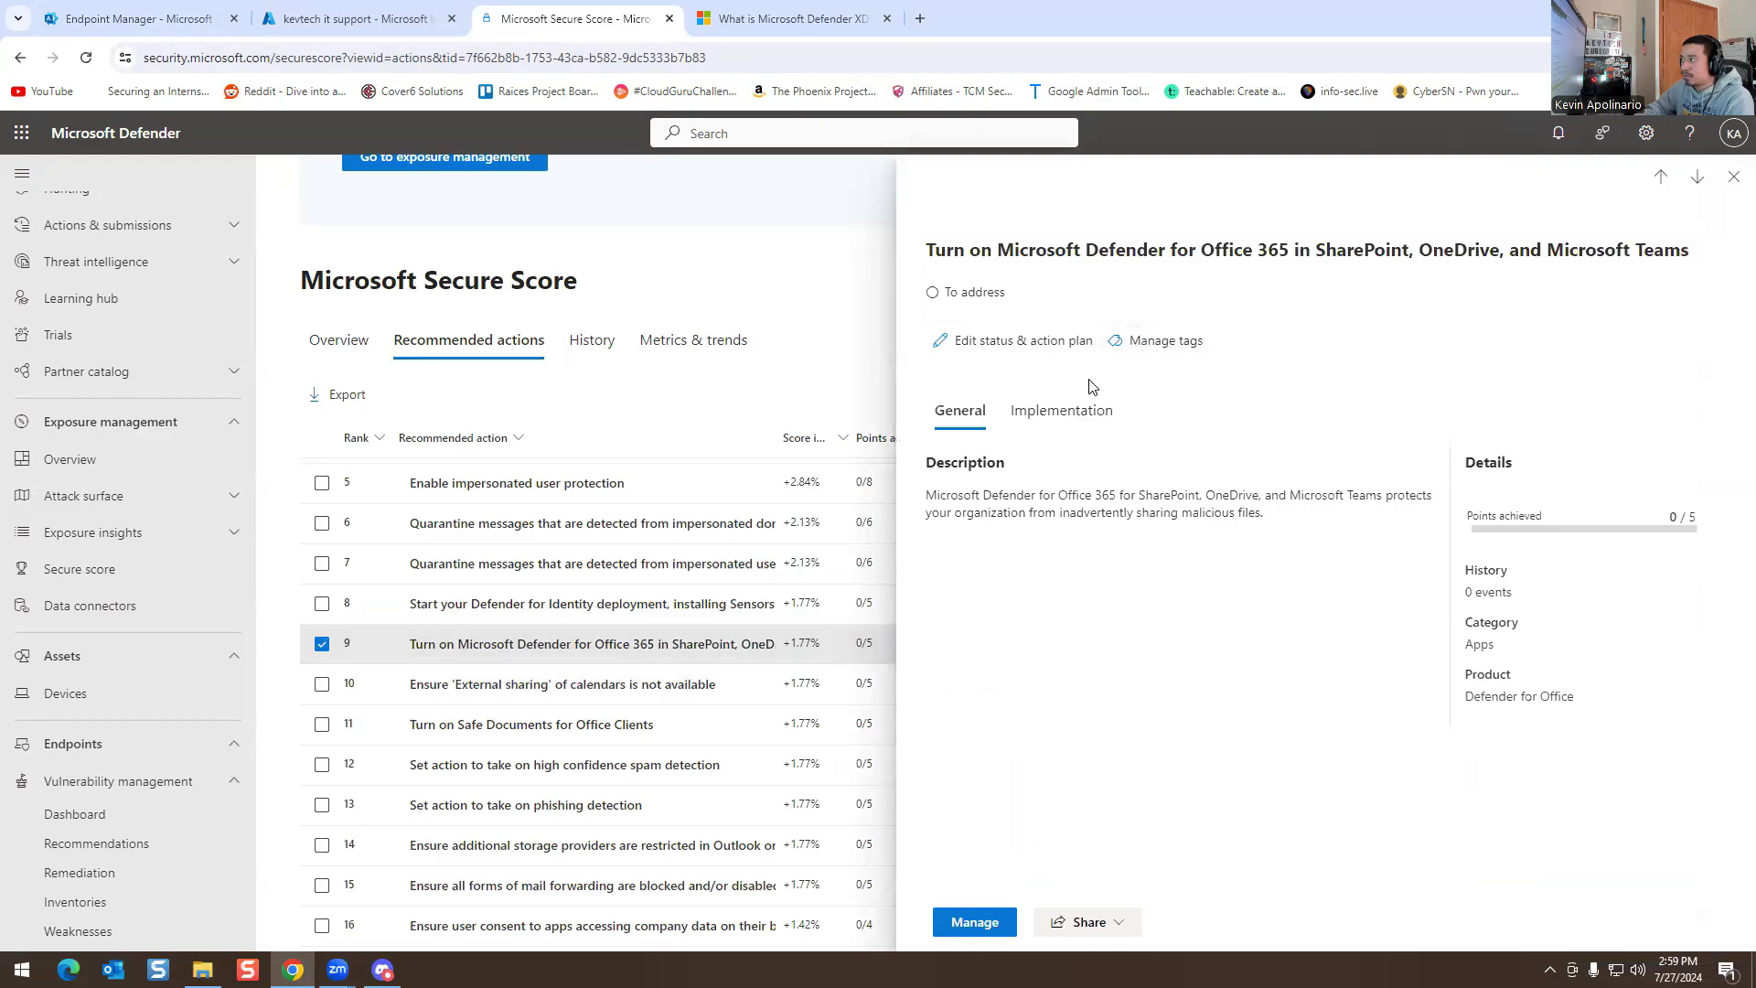
click(1070, 405)
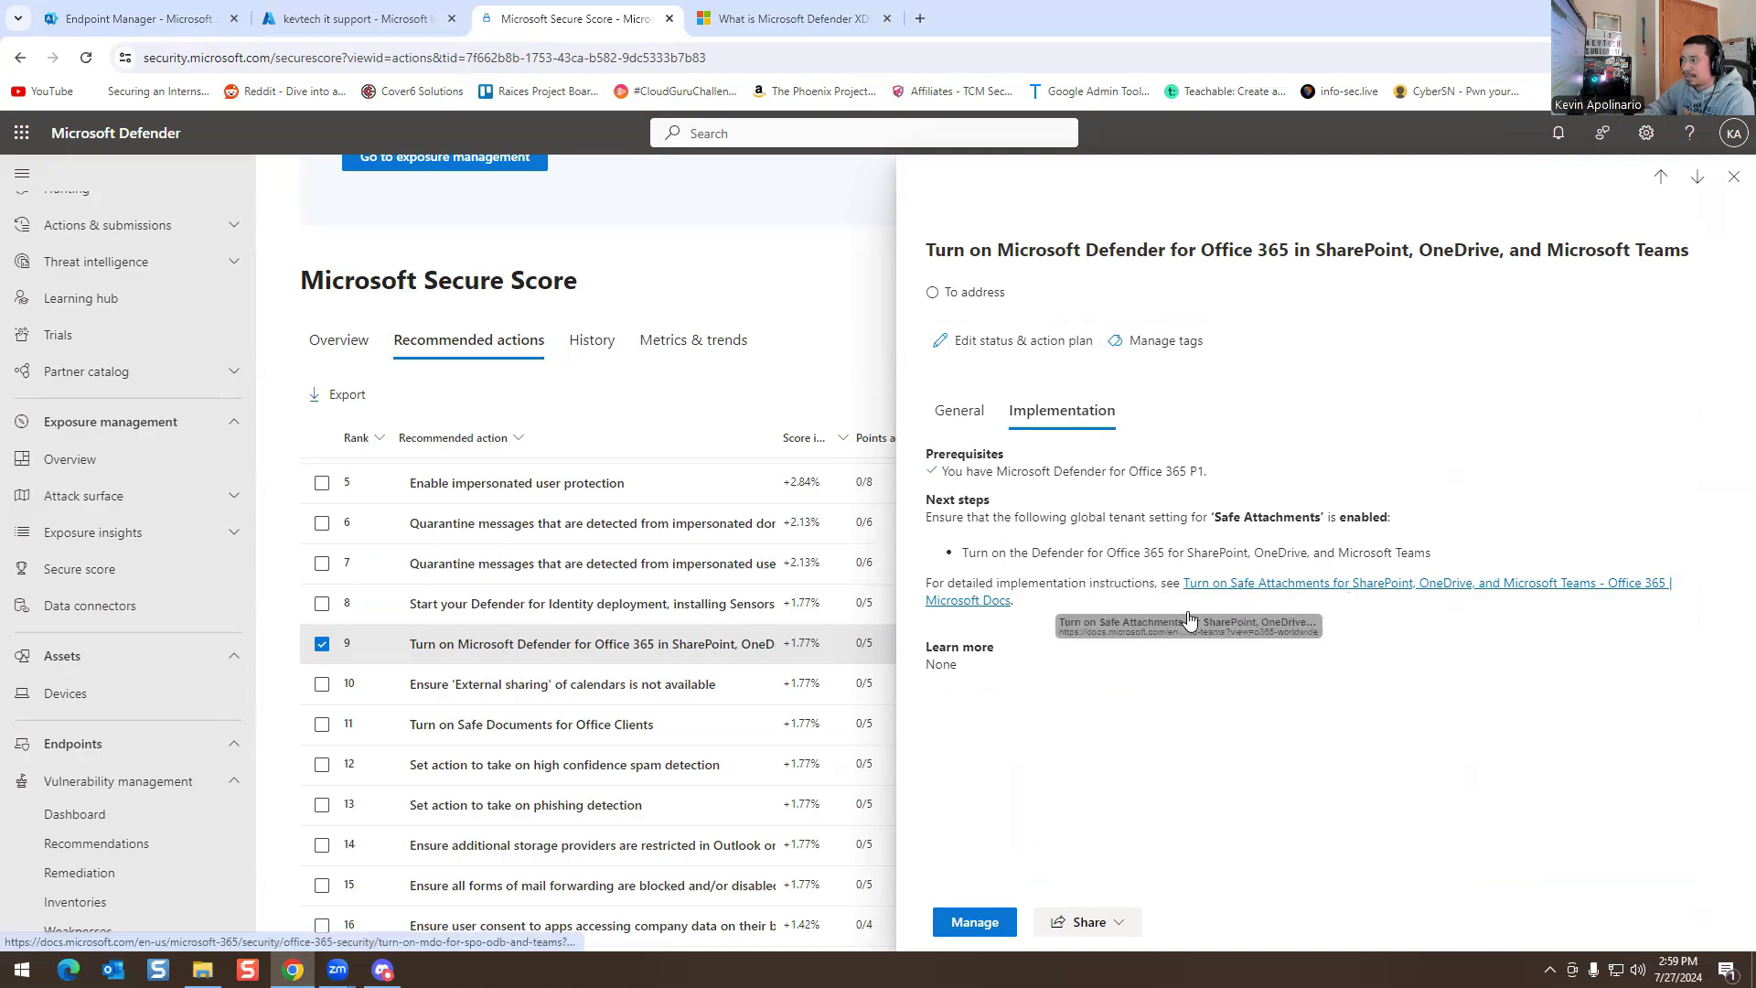
- Open the linked Safe Attachments article in a new browser tab and read through its overview and prerequisites
right_click(1243, 587)
click(1320, 603)
click(770, 11)
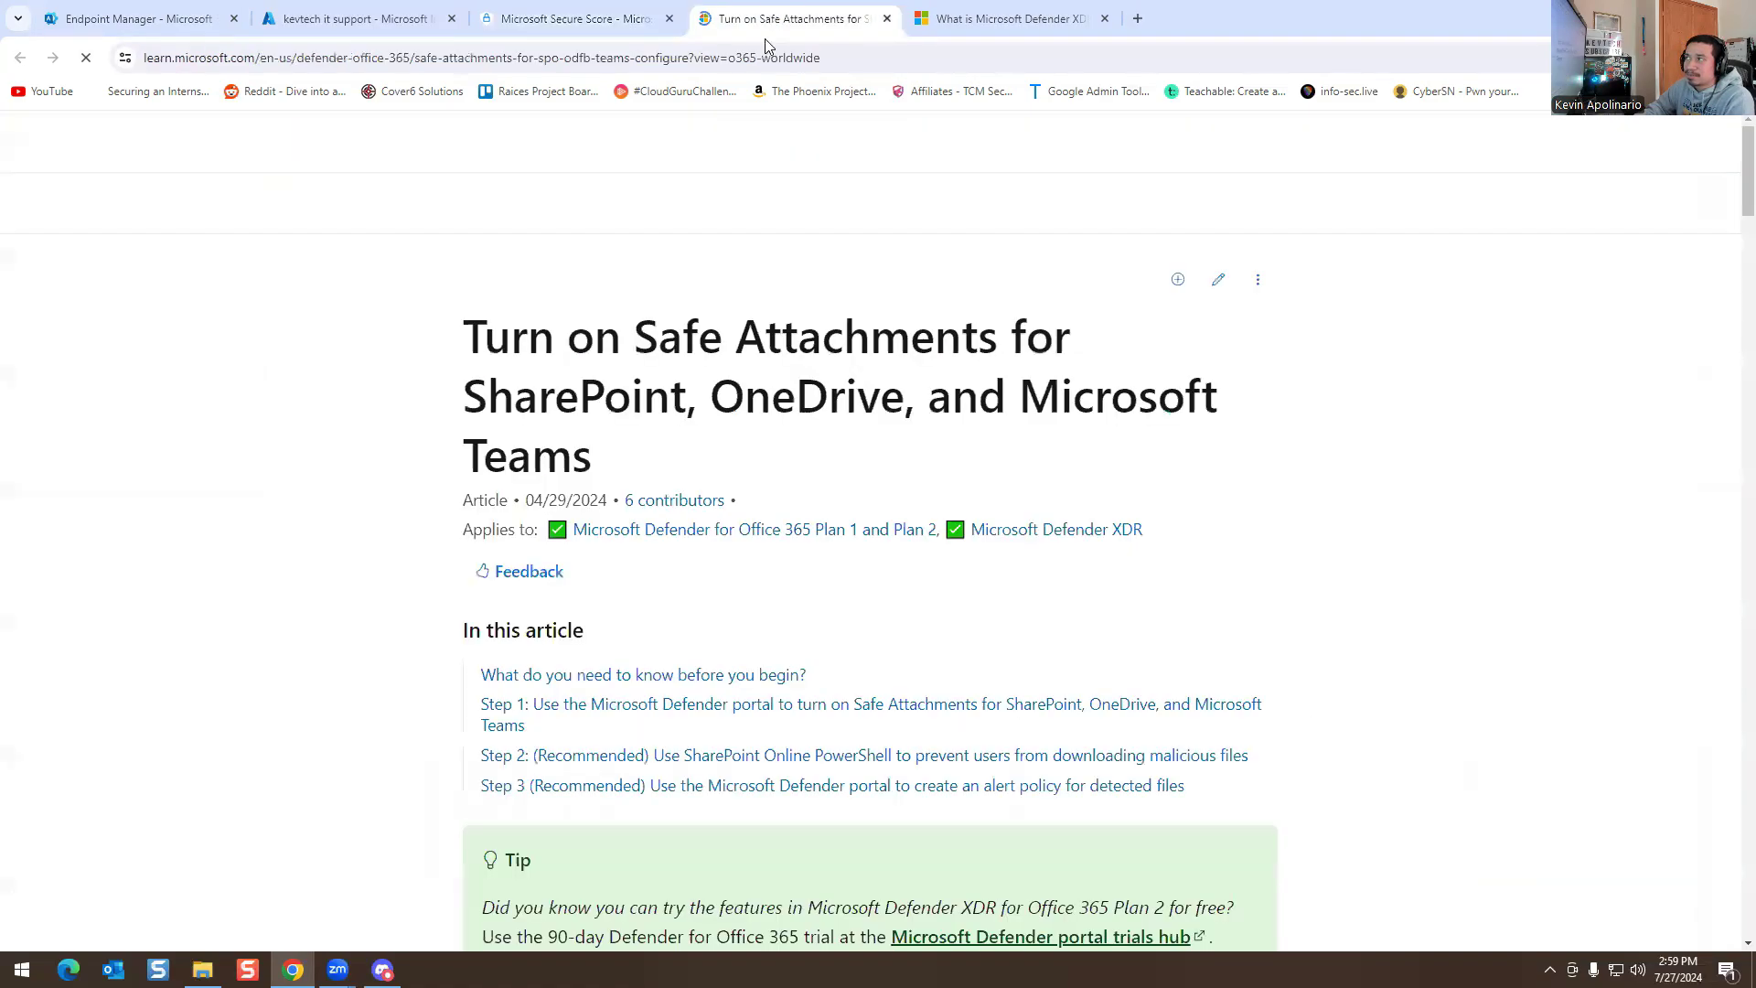
scroll(965, 373, down, 3)
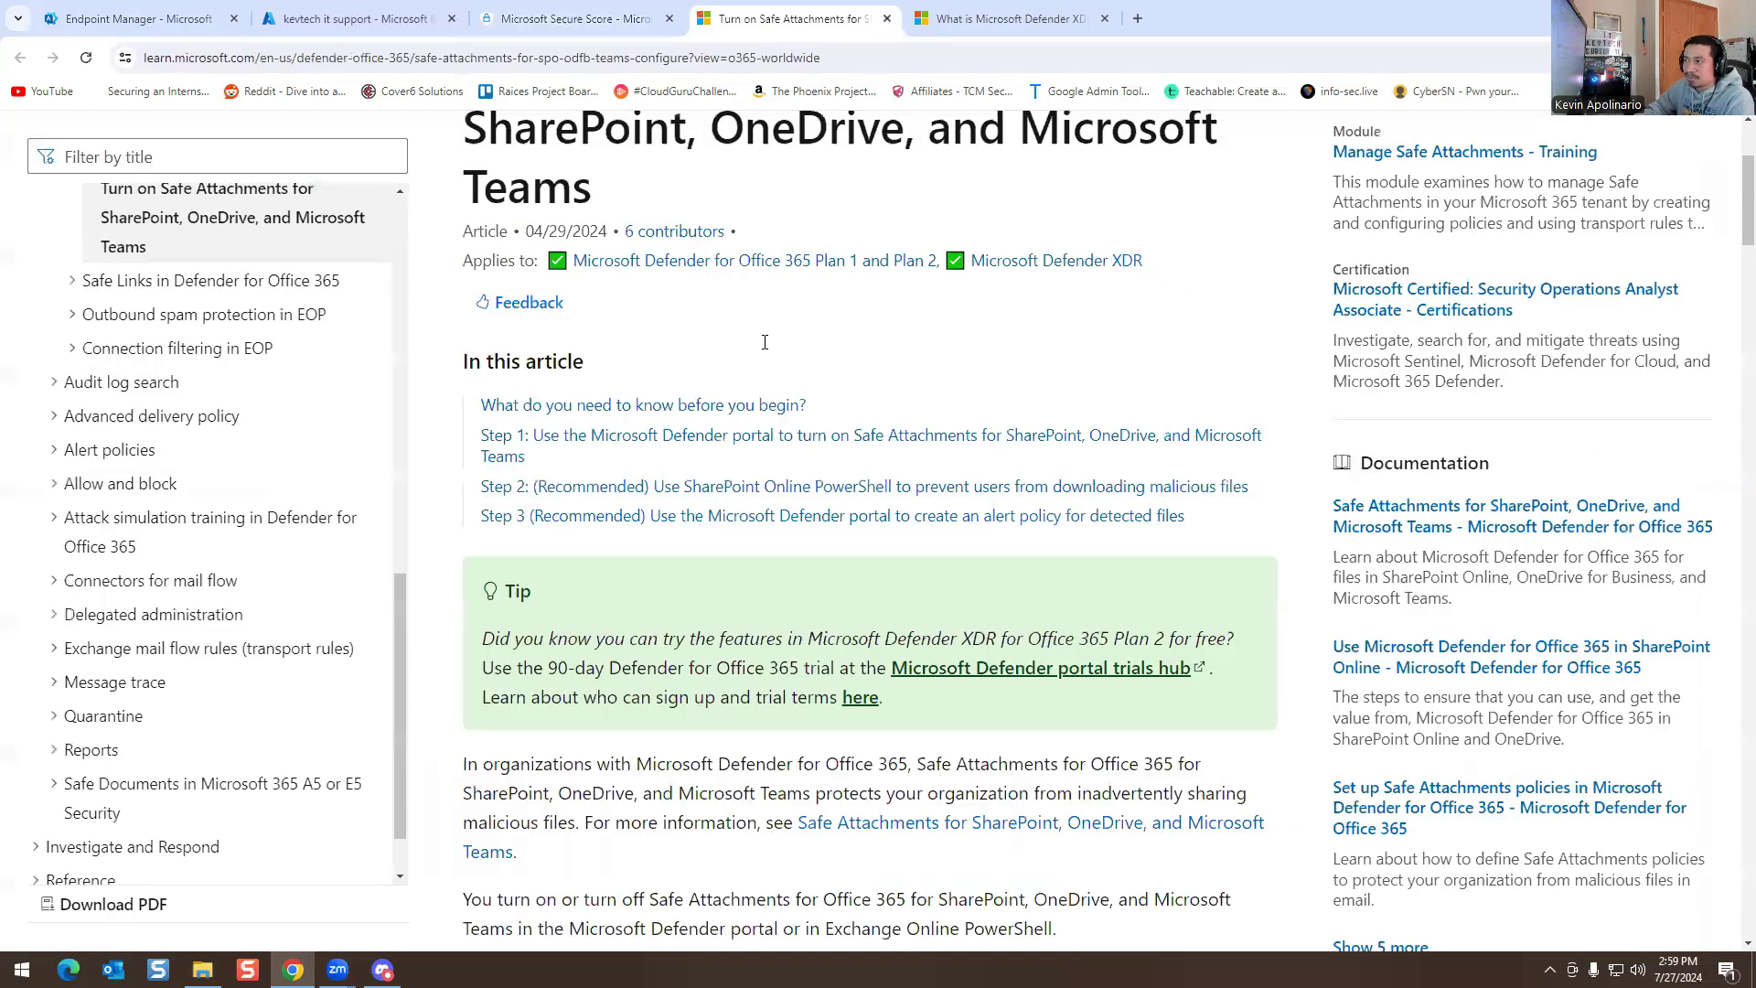
scroll(867, 433, down, 5)
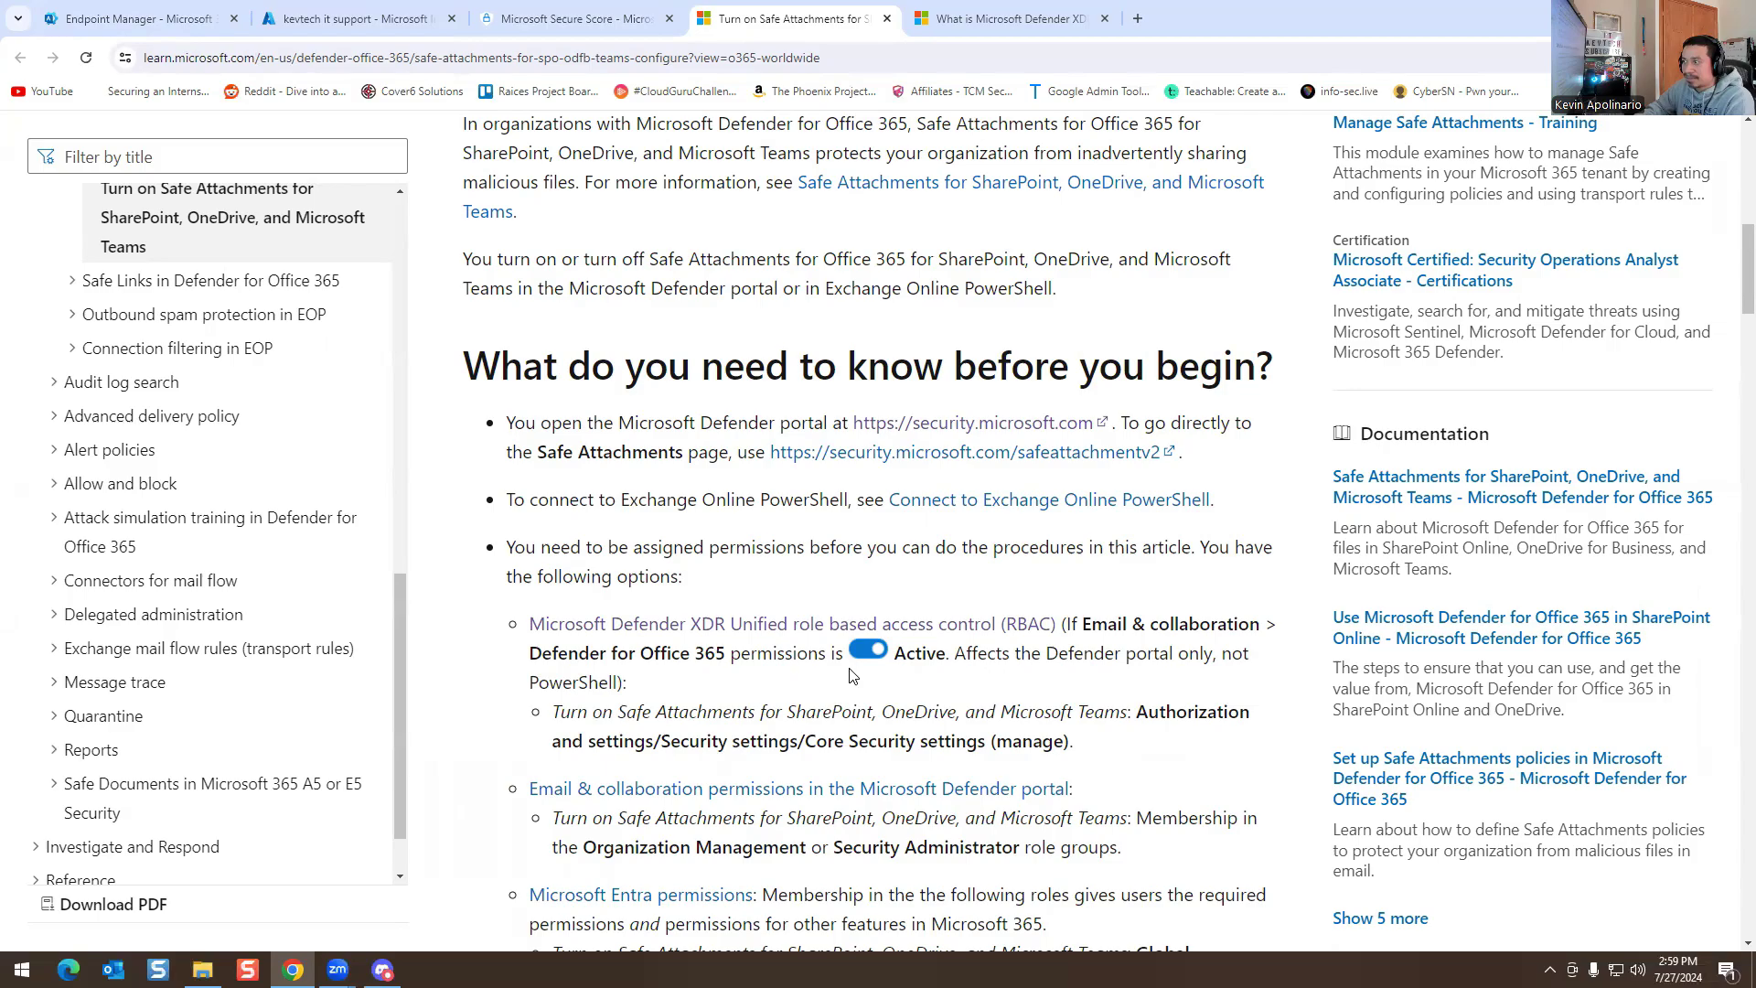
- Go back to the Defender portal and open the Email & collaboration alerts page under Incidents & alerts
click(596, 13)
scroll(138, 510, up, 4)
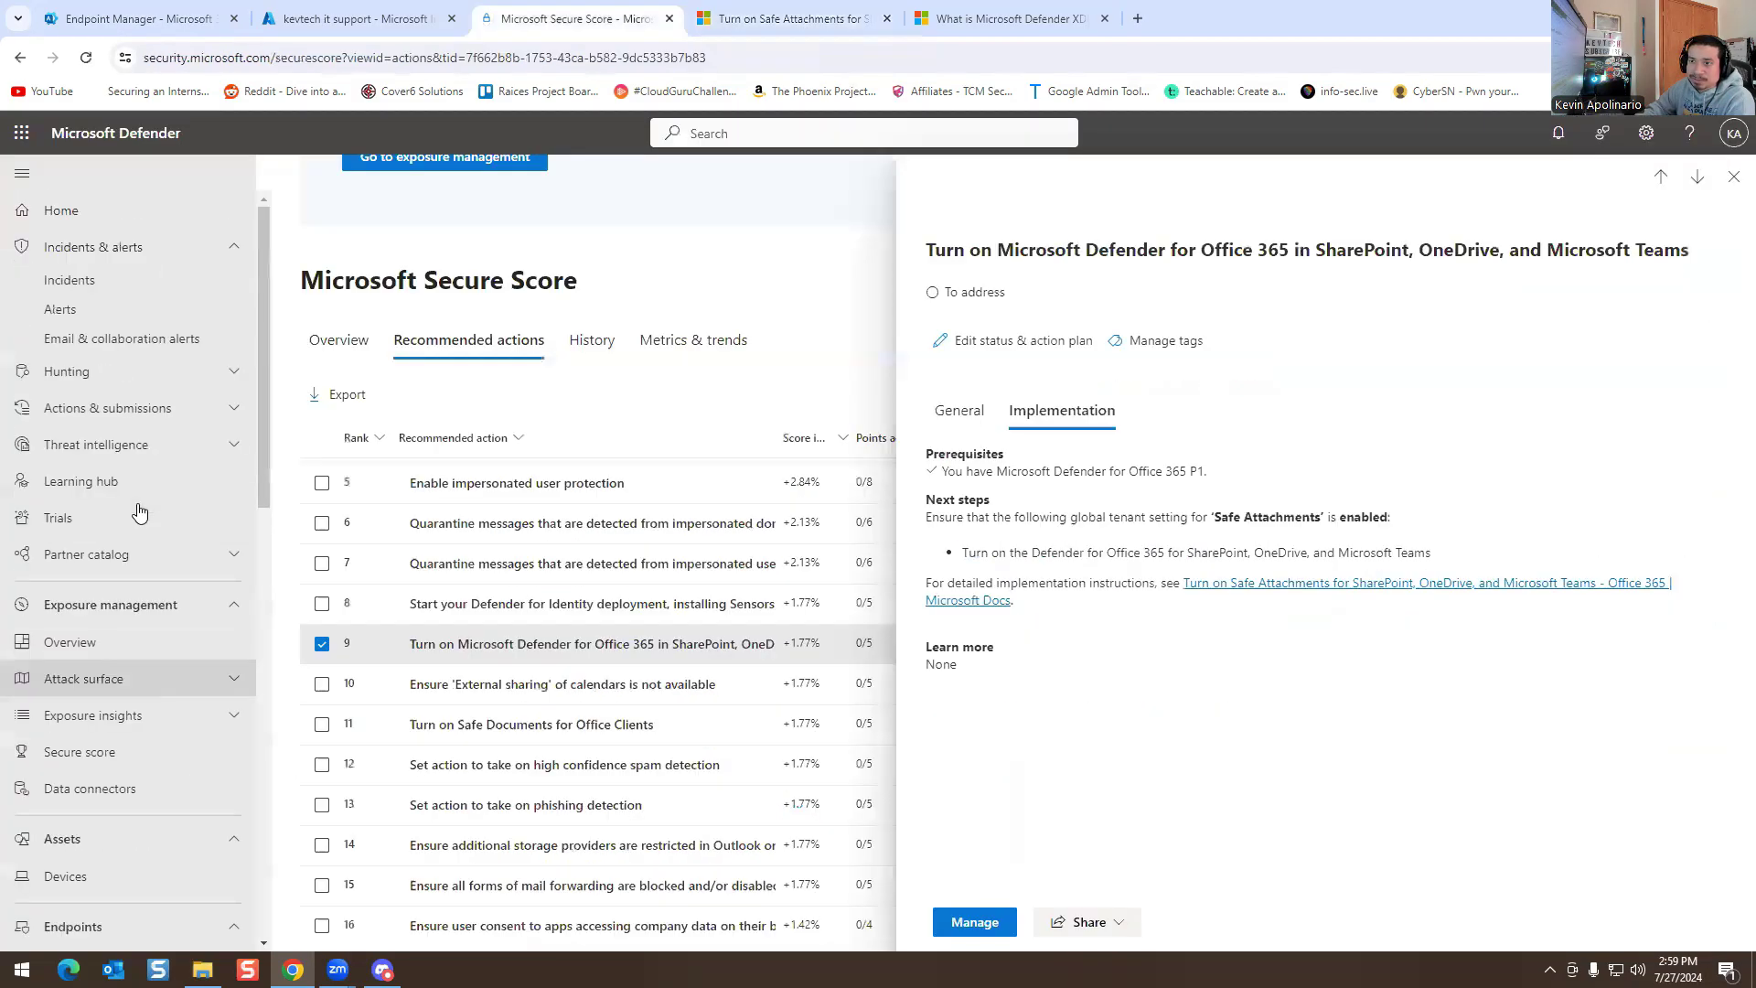
click(113, 346)
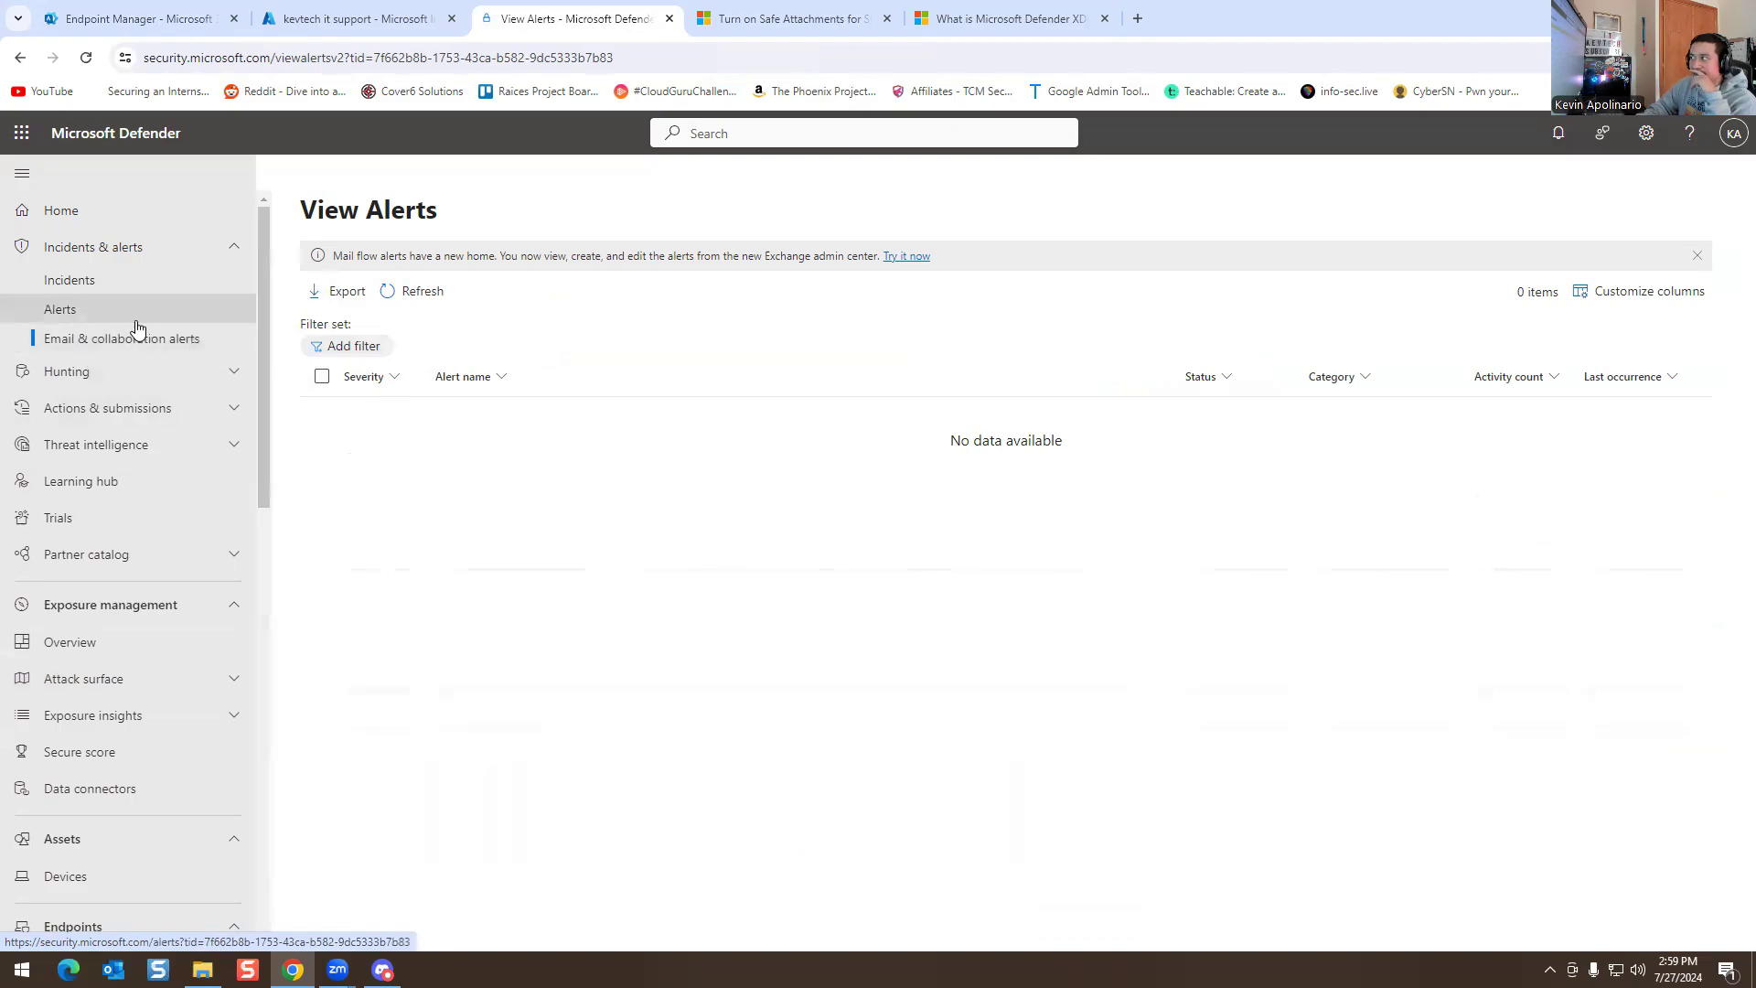
click(76, 285)
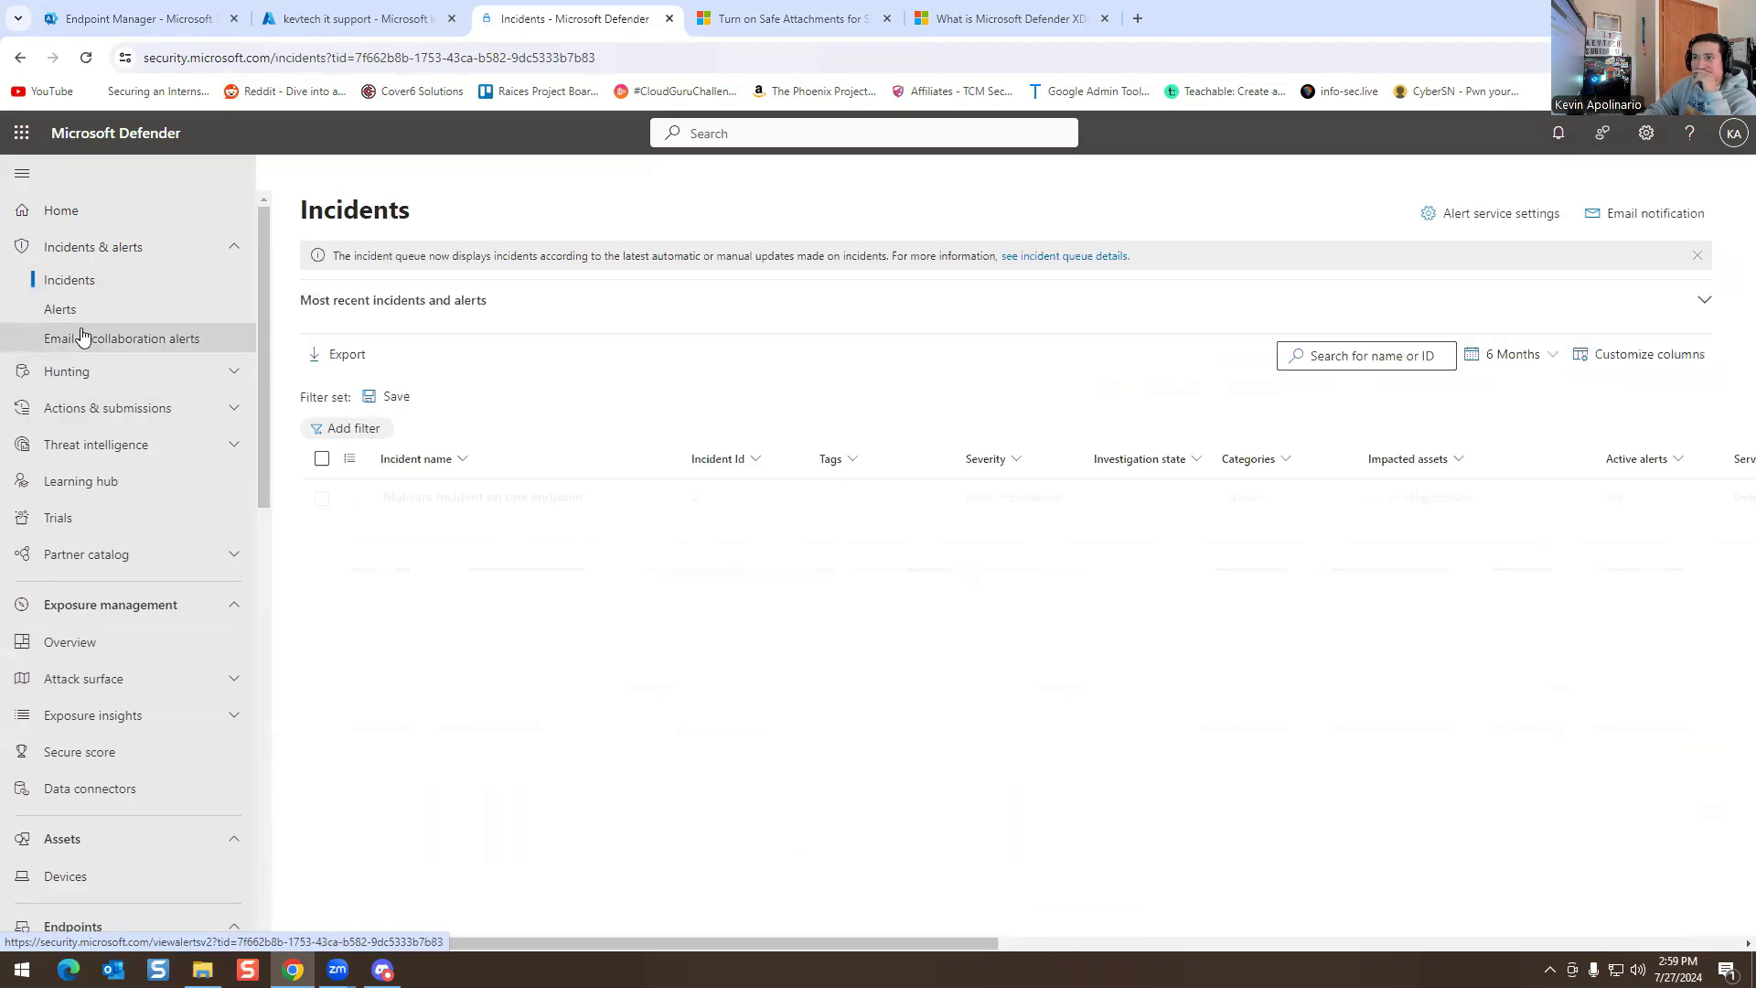
click(79, 339)
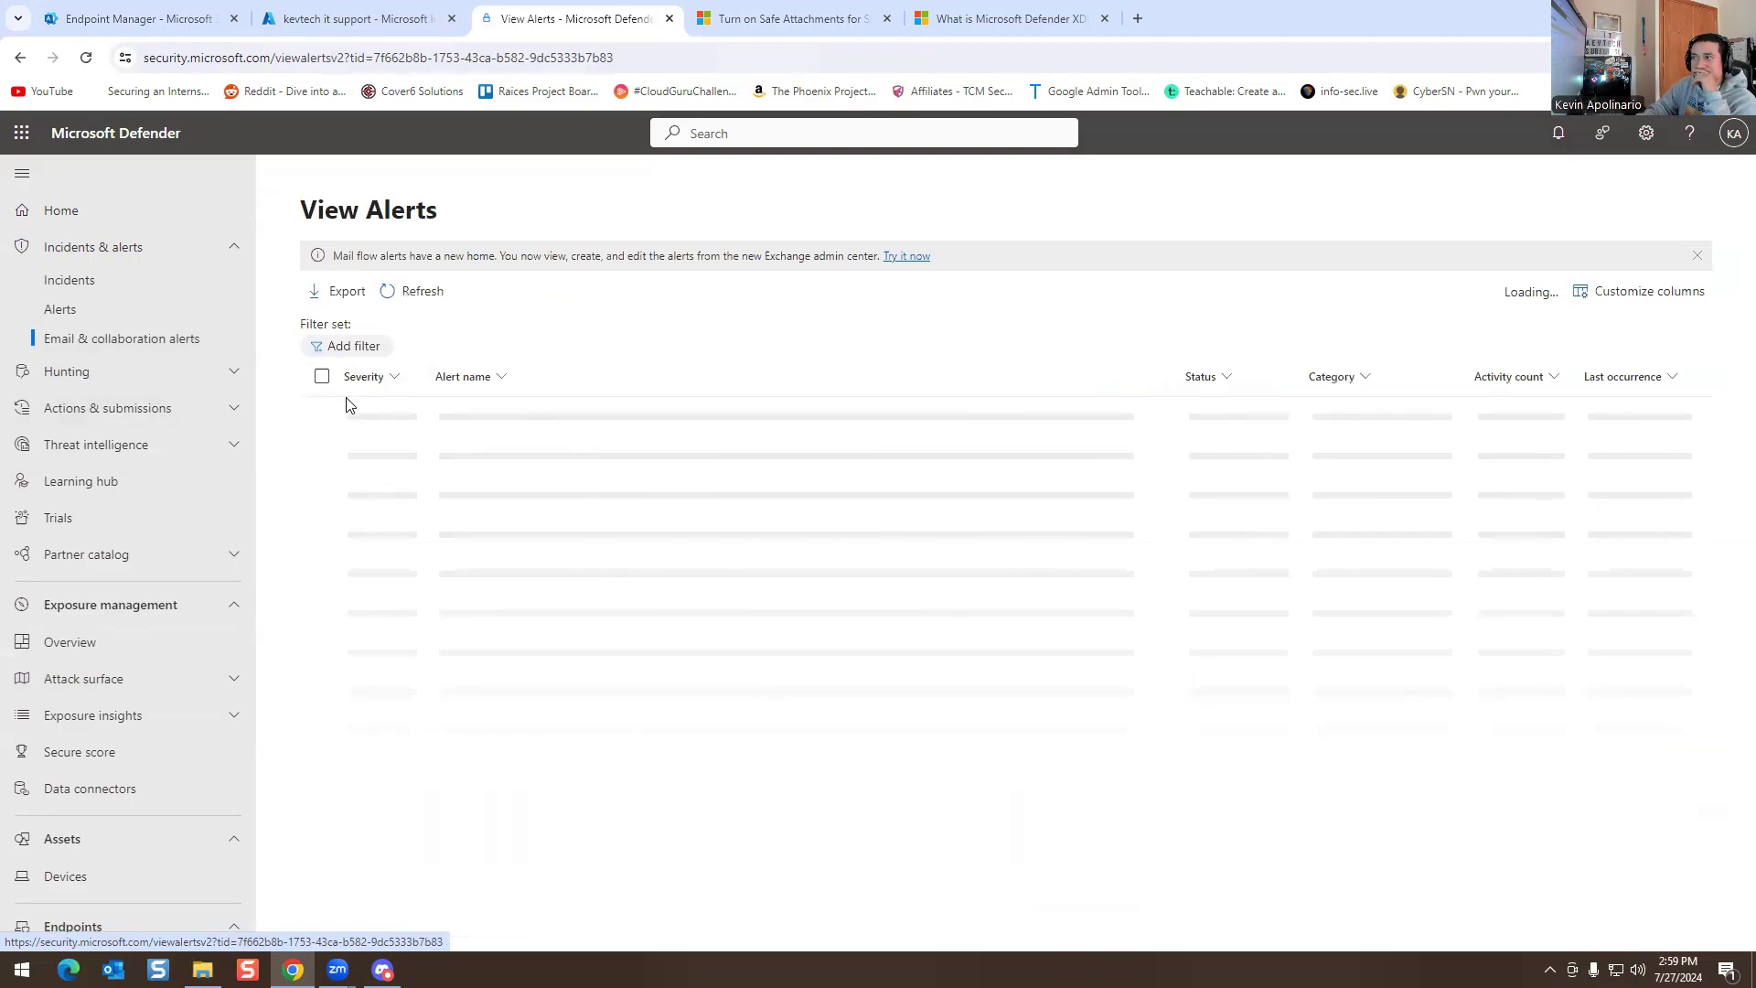
- Follow the mail flow alerts link to the Exchange admin center with the signed-in organization account and open the Mail flow alert policies
click(915, 257)
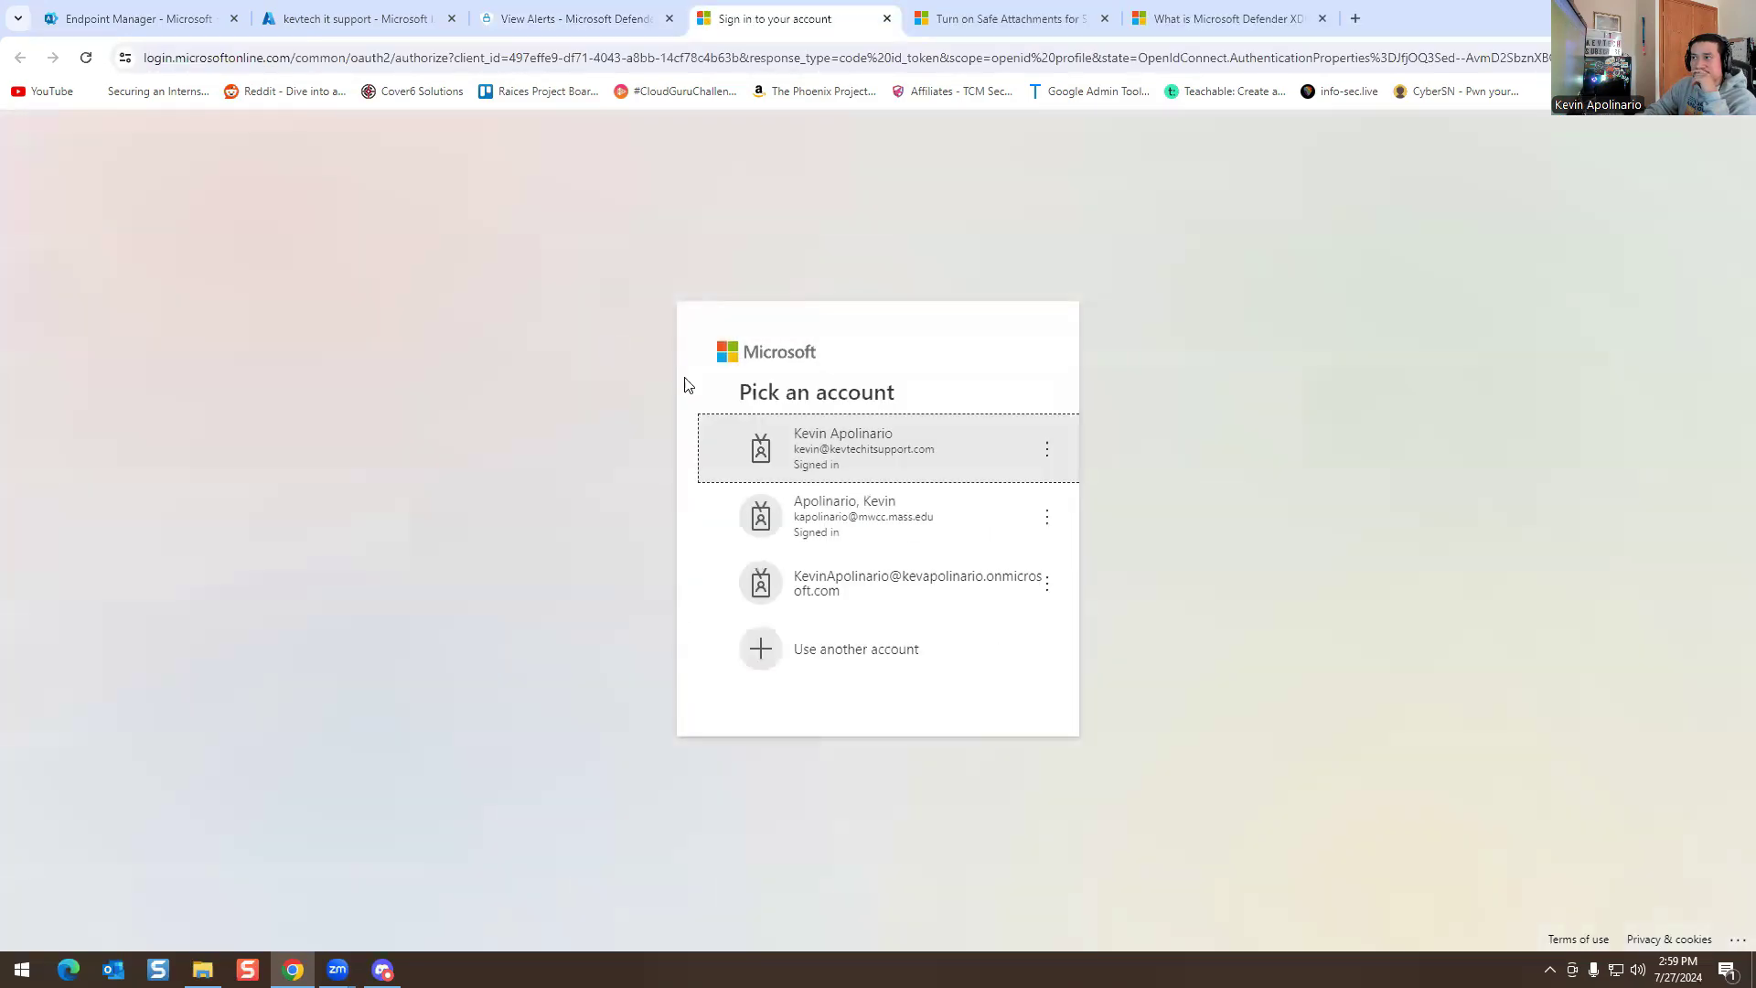
click(810, 433)
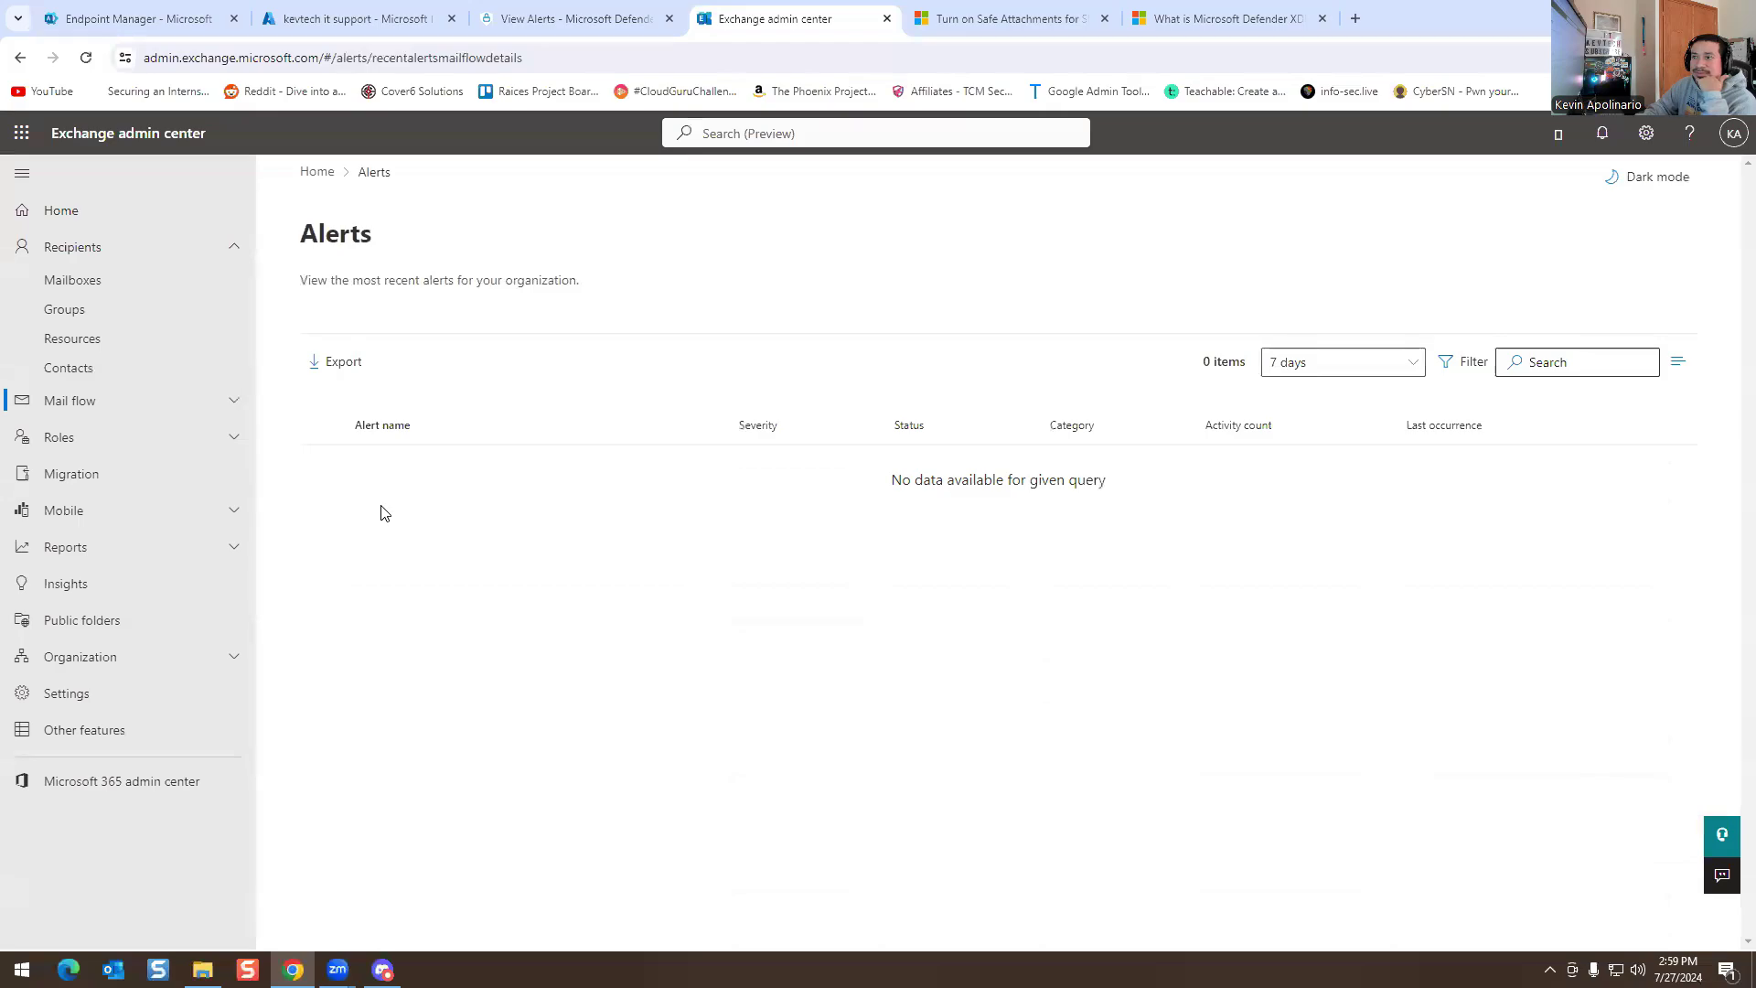
click(152, 406)
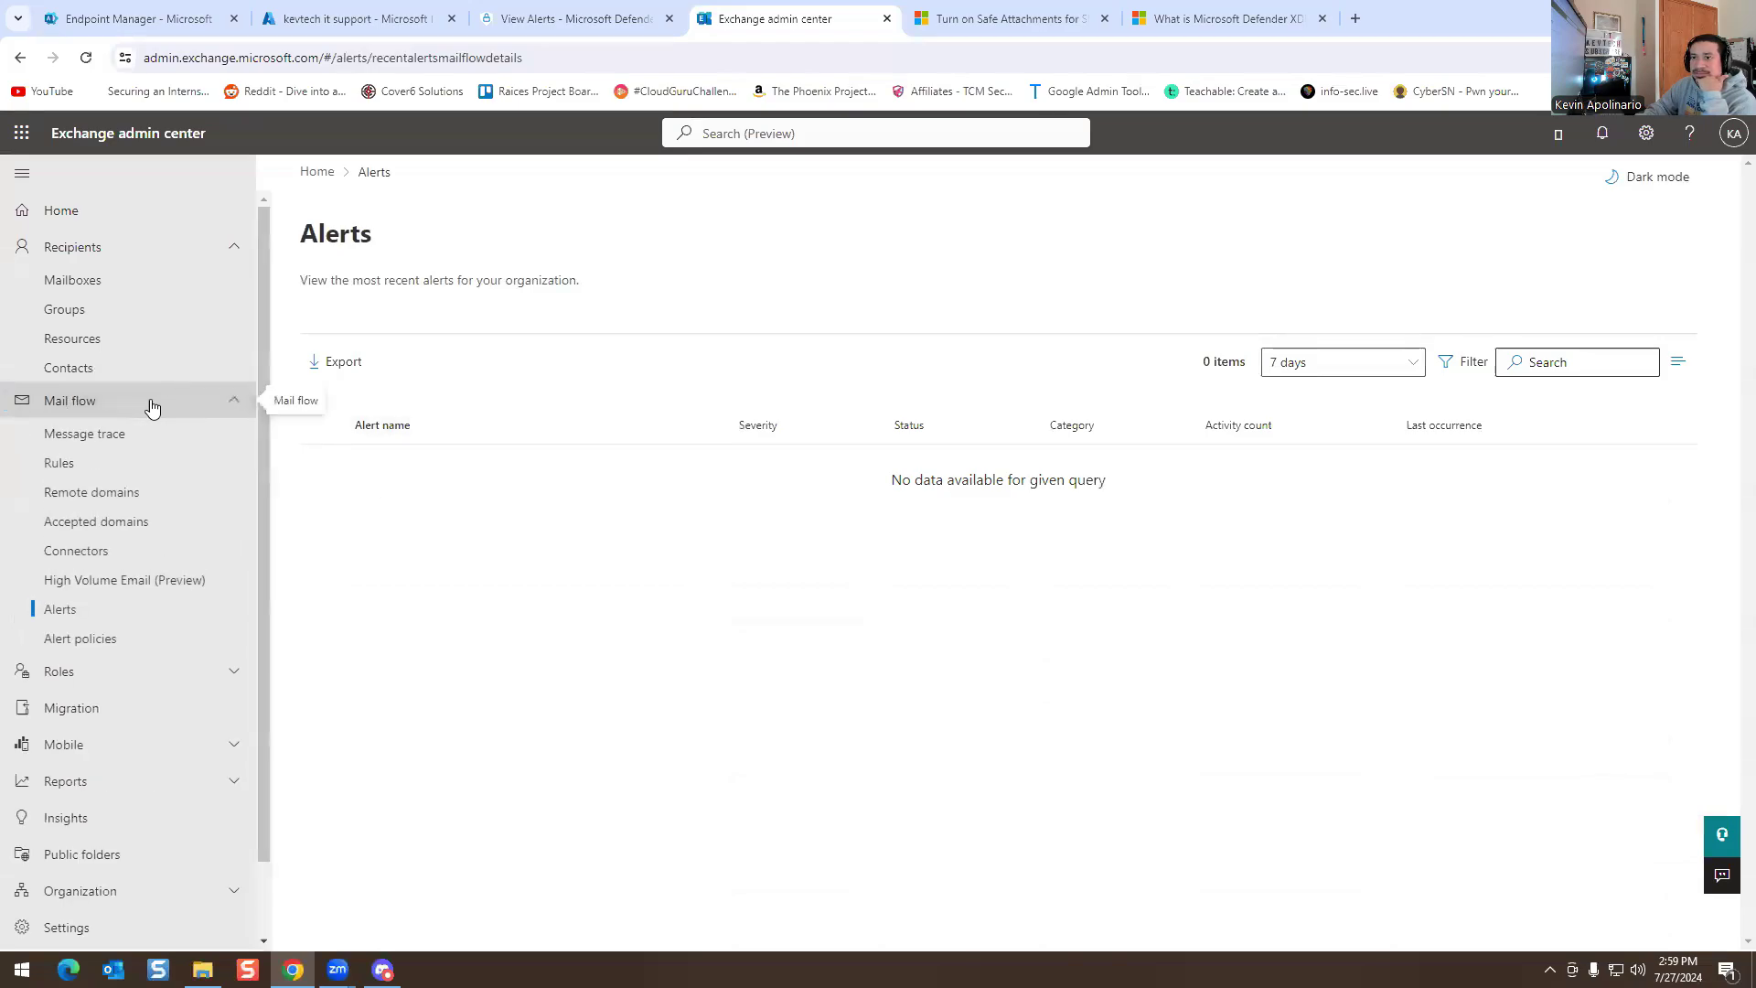
click(84, 613)
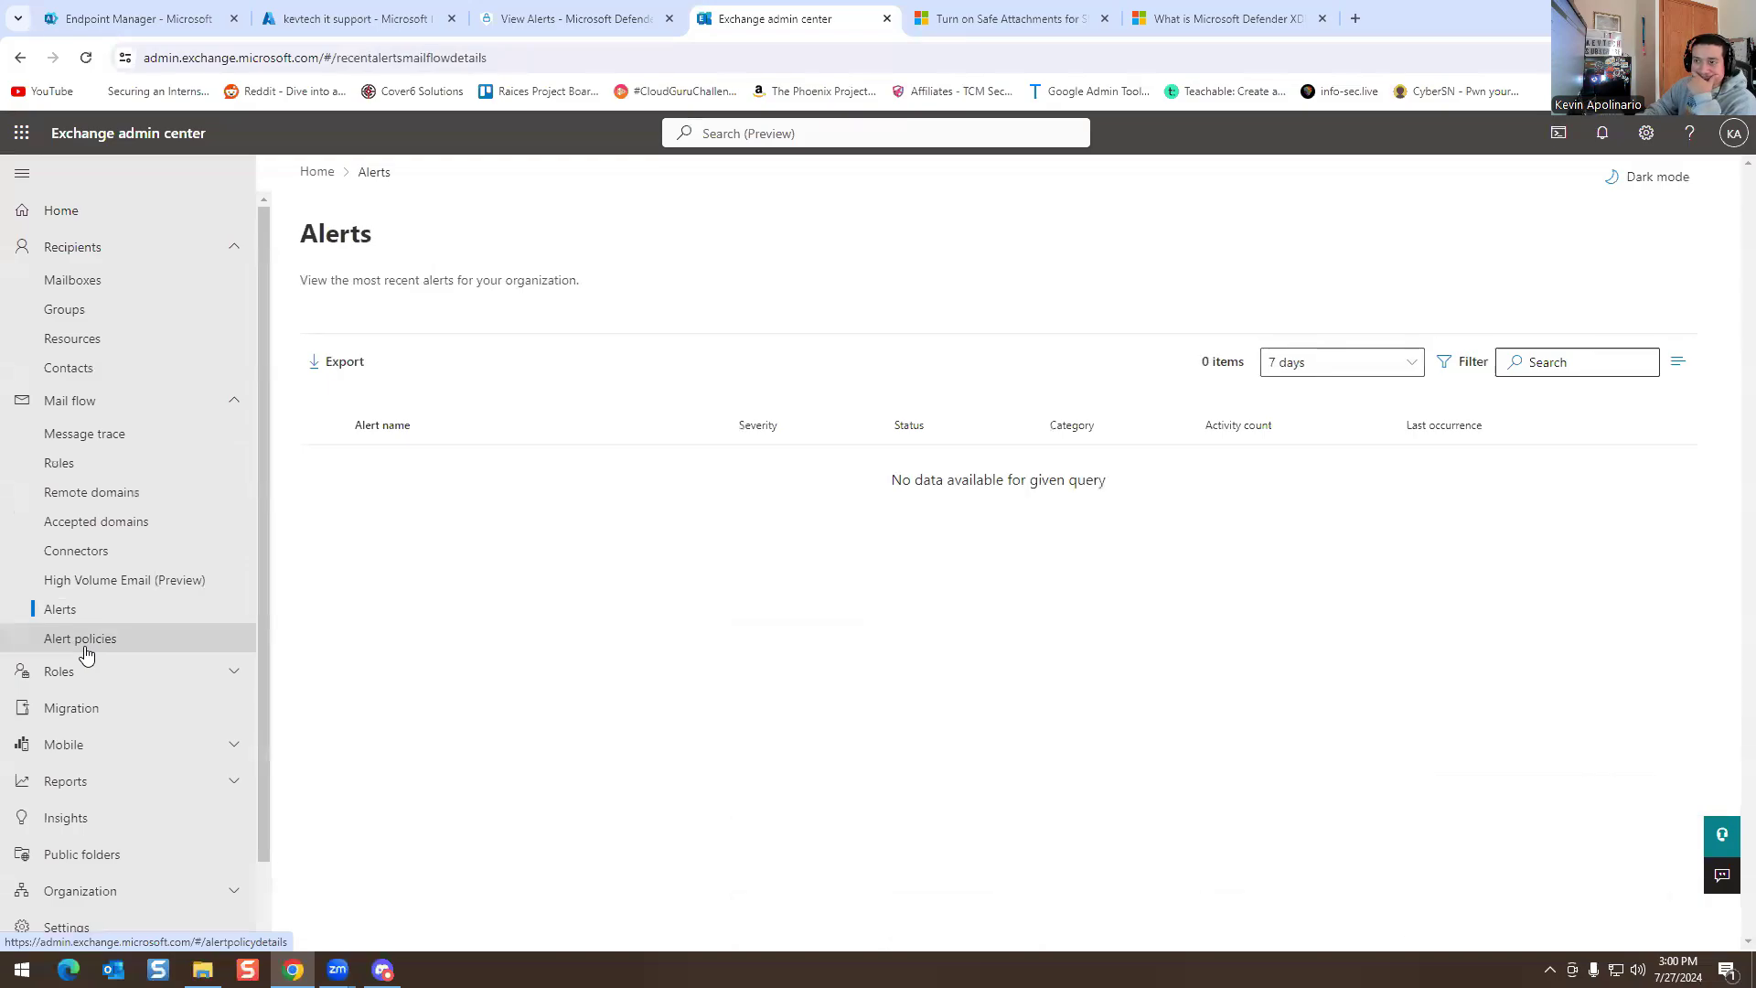
click(86, 651)
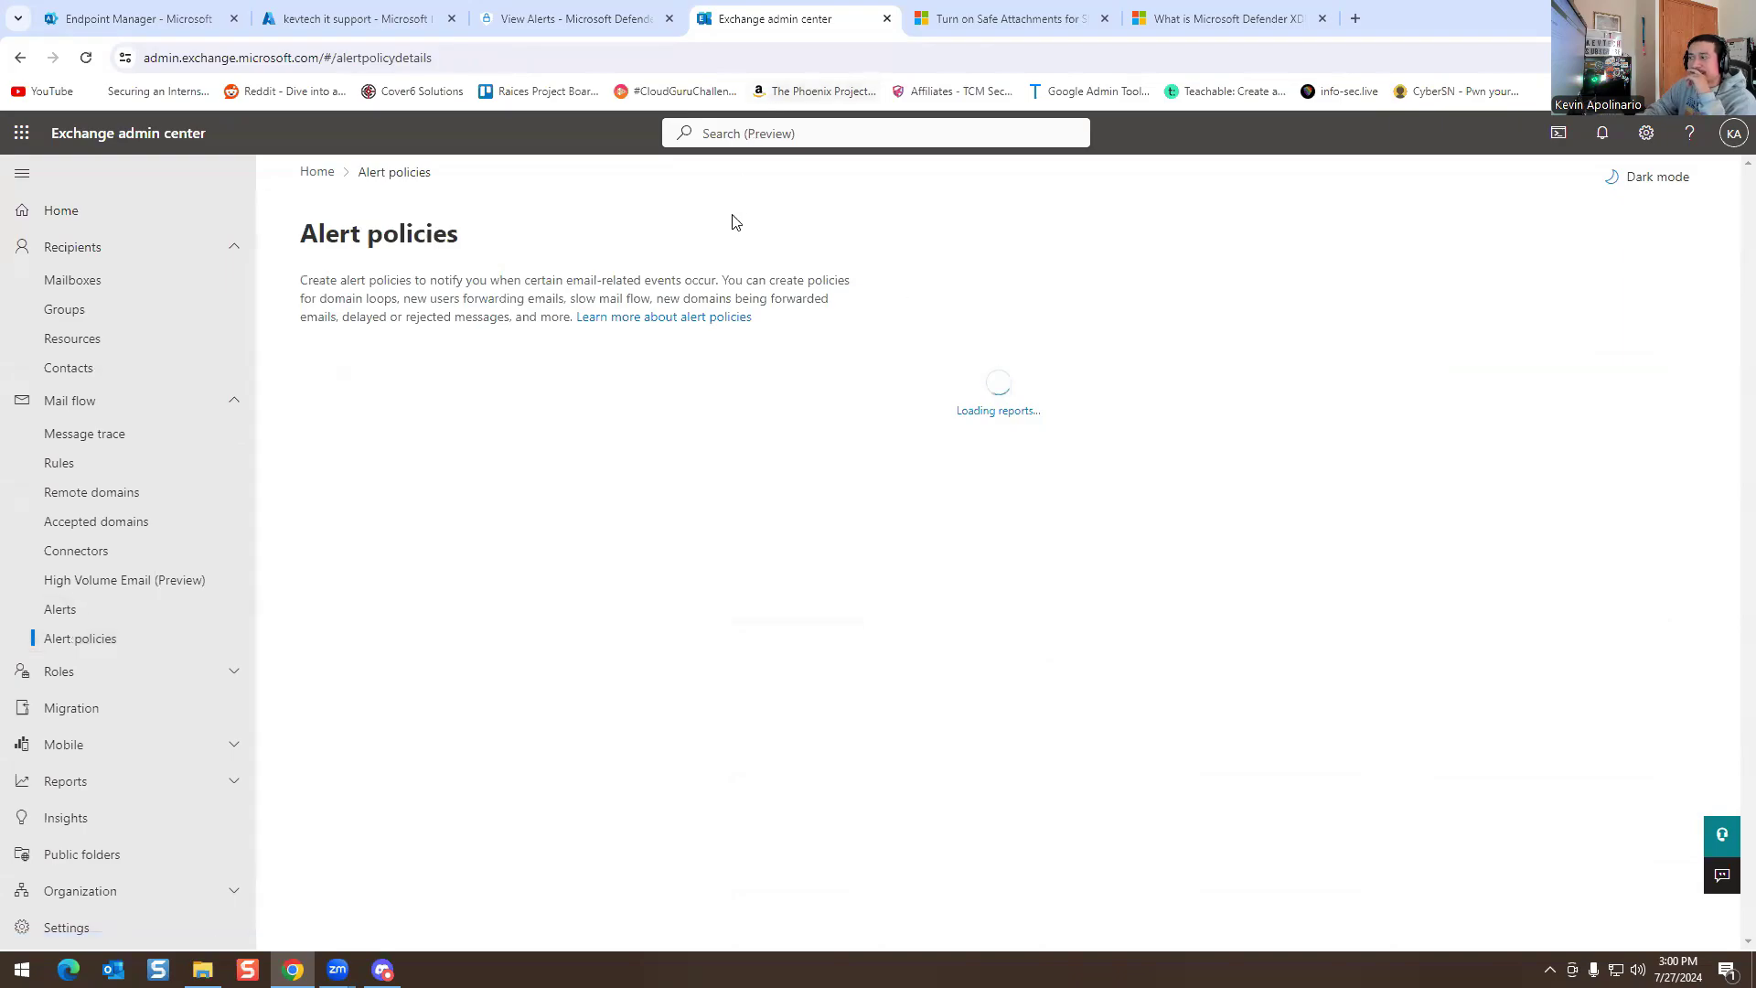
- Look through the open Intune and Microsoft 365 admin center pages and return to the email alerts in the Defender portal
click(578, 9)
click(441, 9)
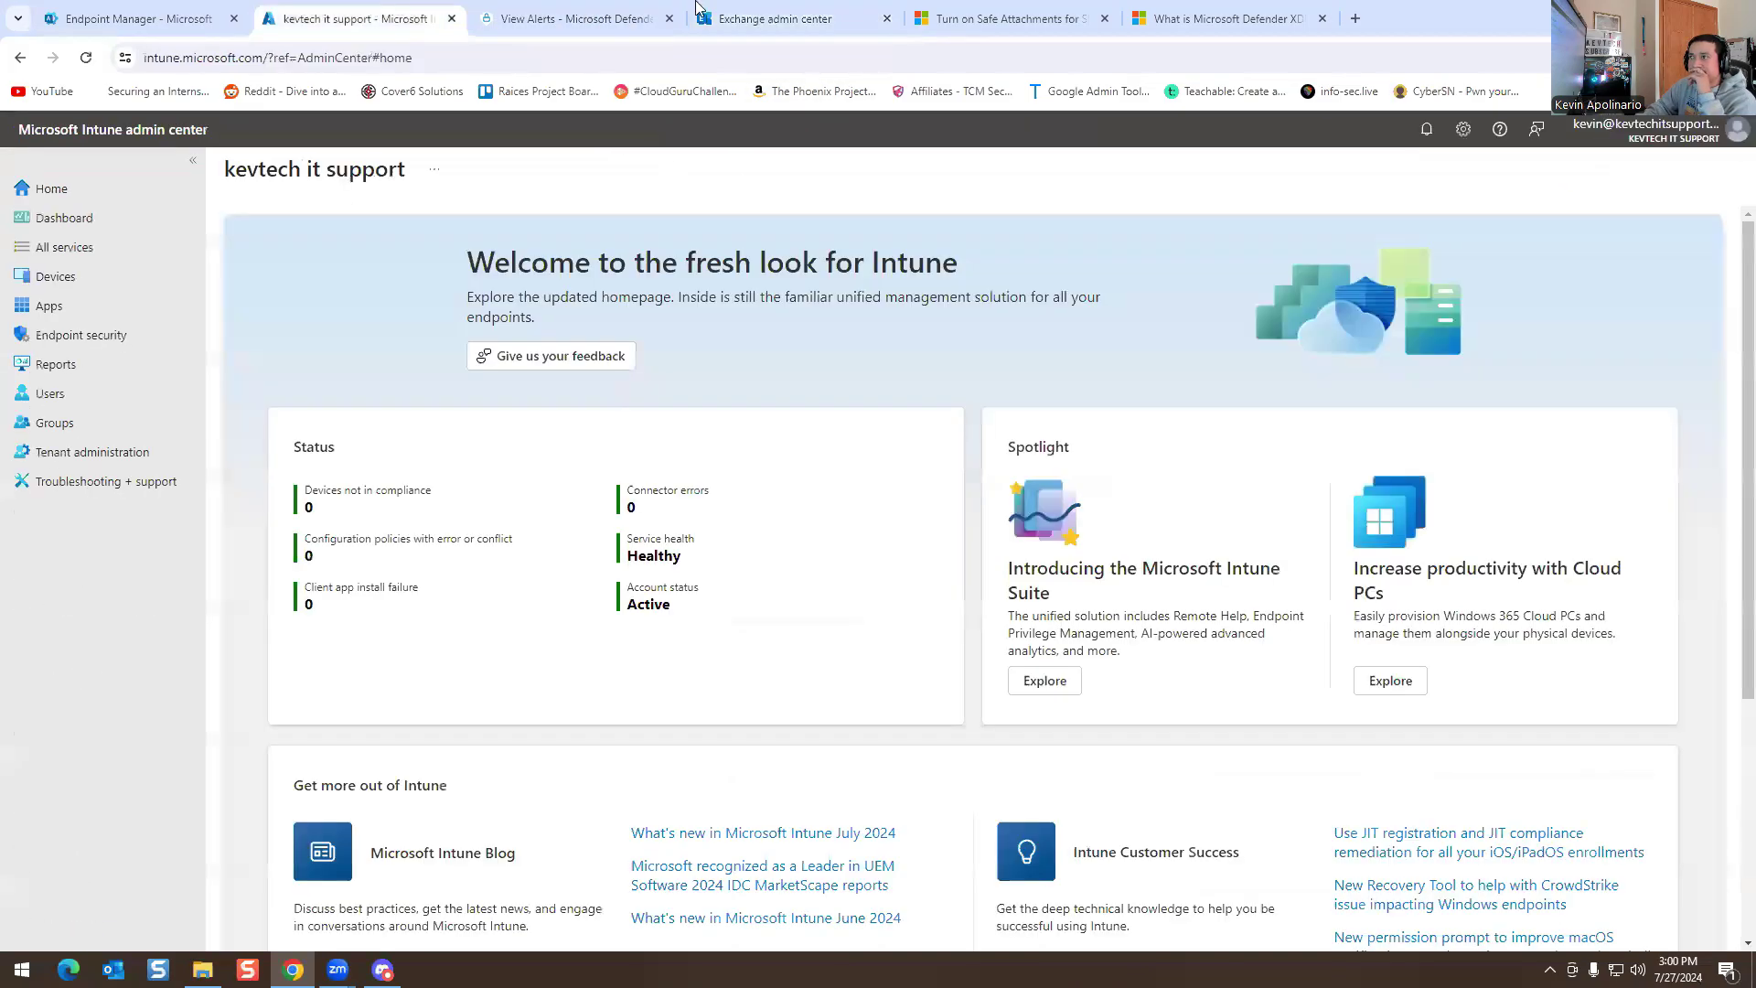
click(769, 9)
click(178, 14)
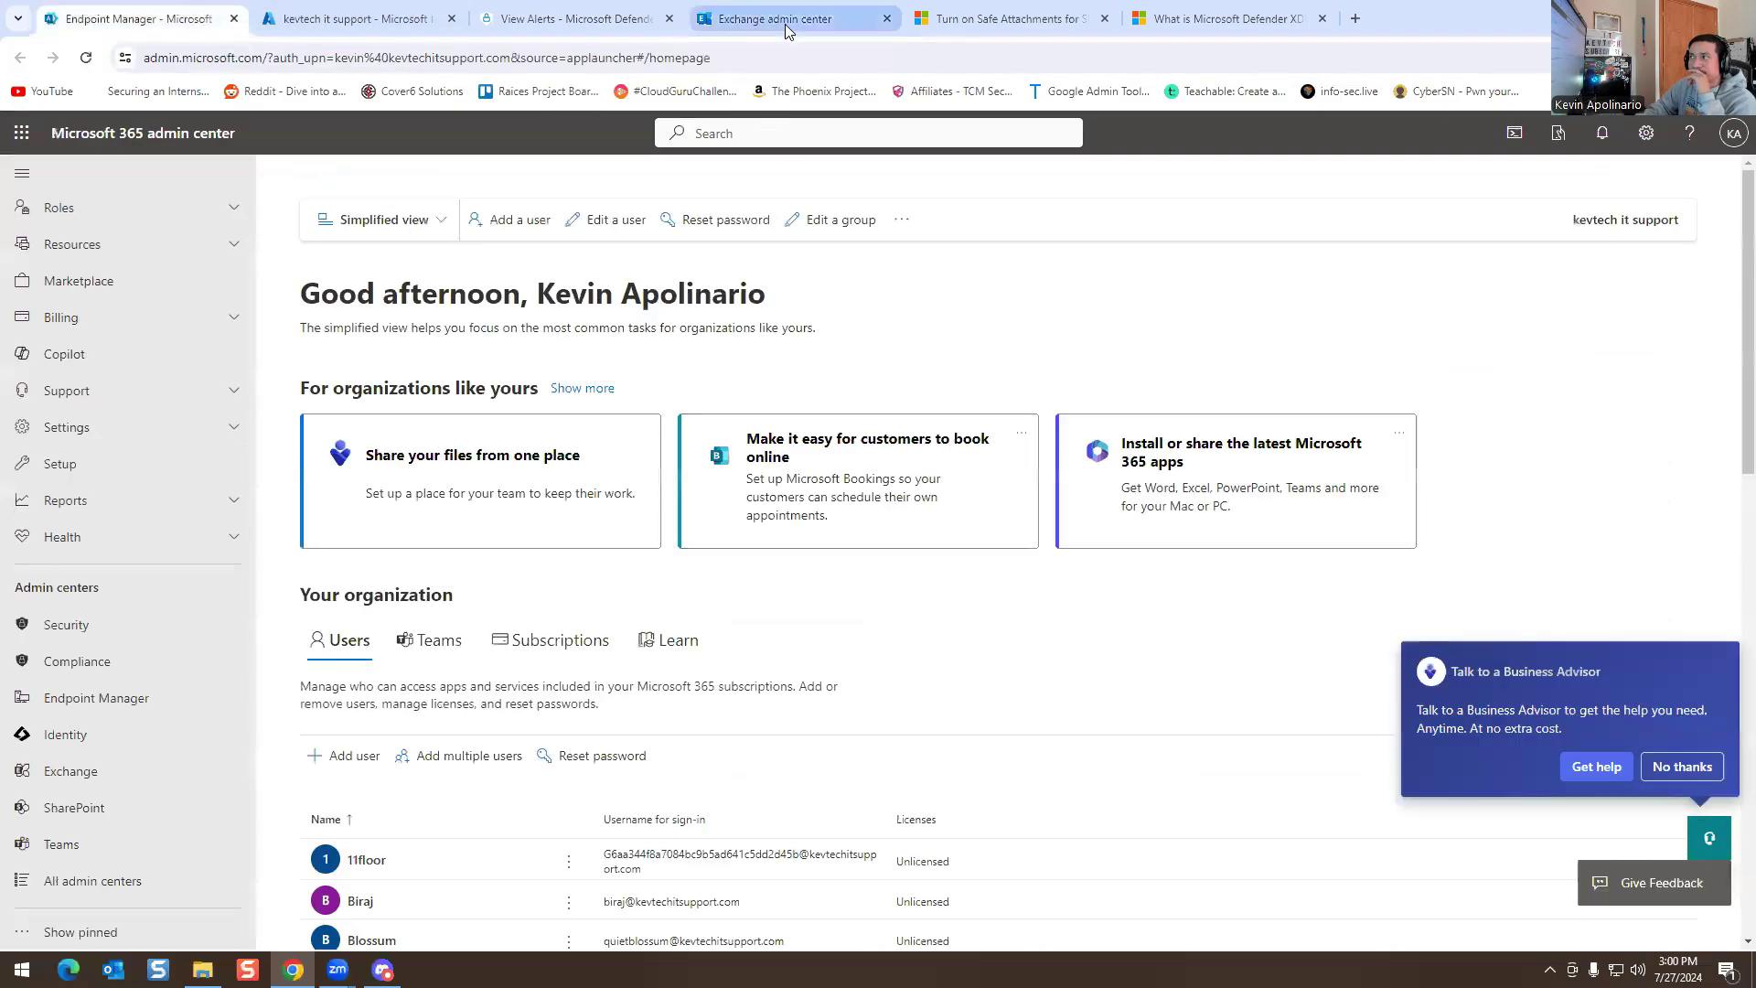
click(567, 11)
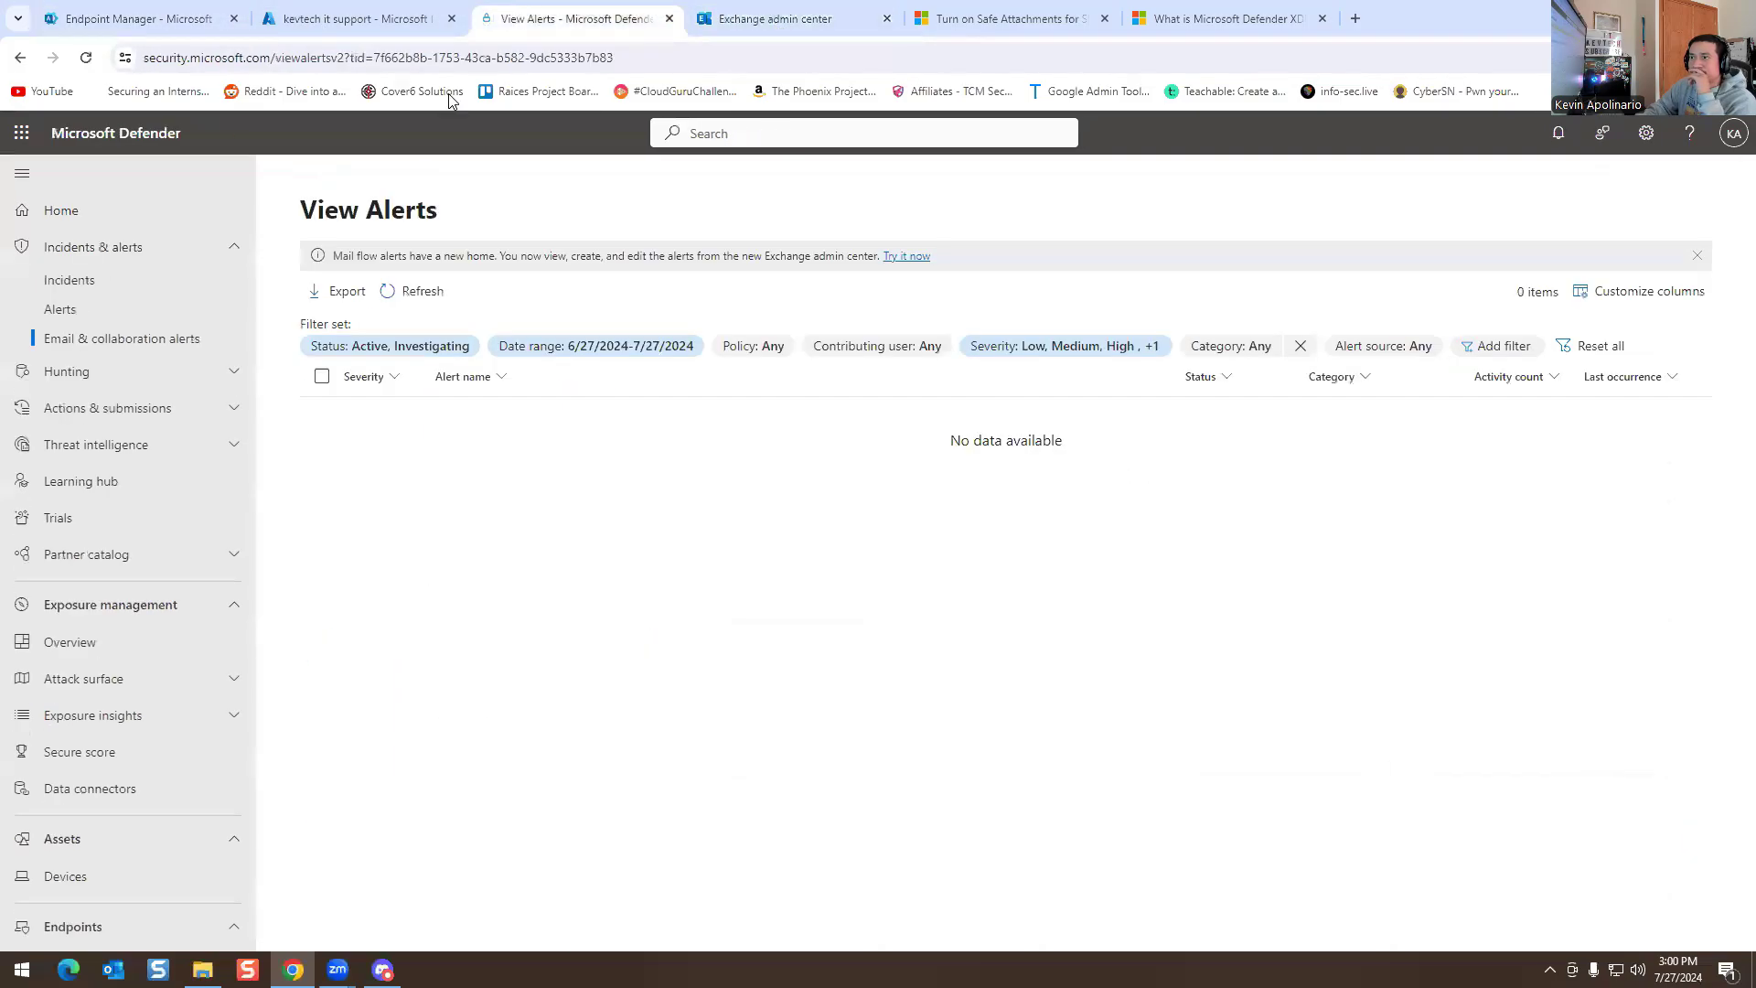
scroll(229, 439, down, 3)
scroll(110, 443, up, 3)
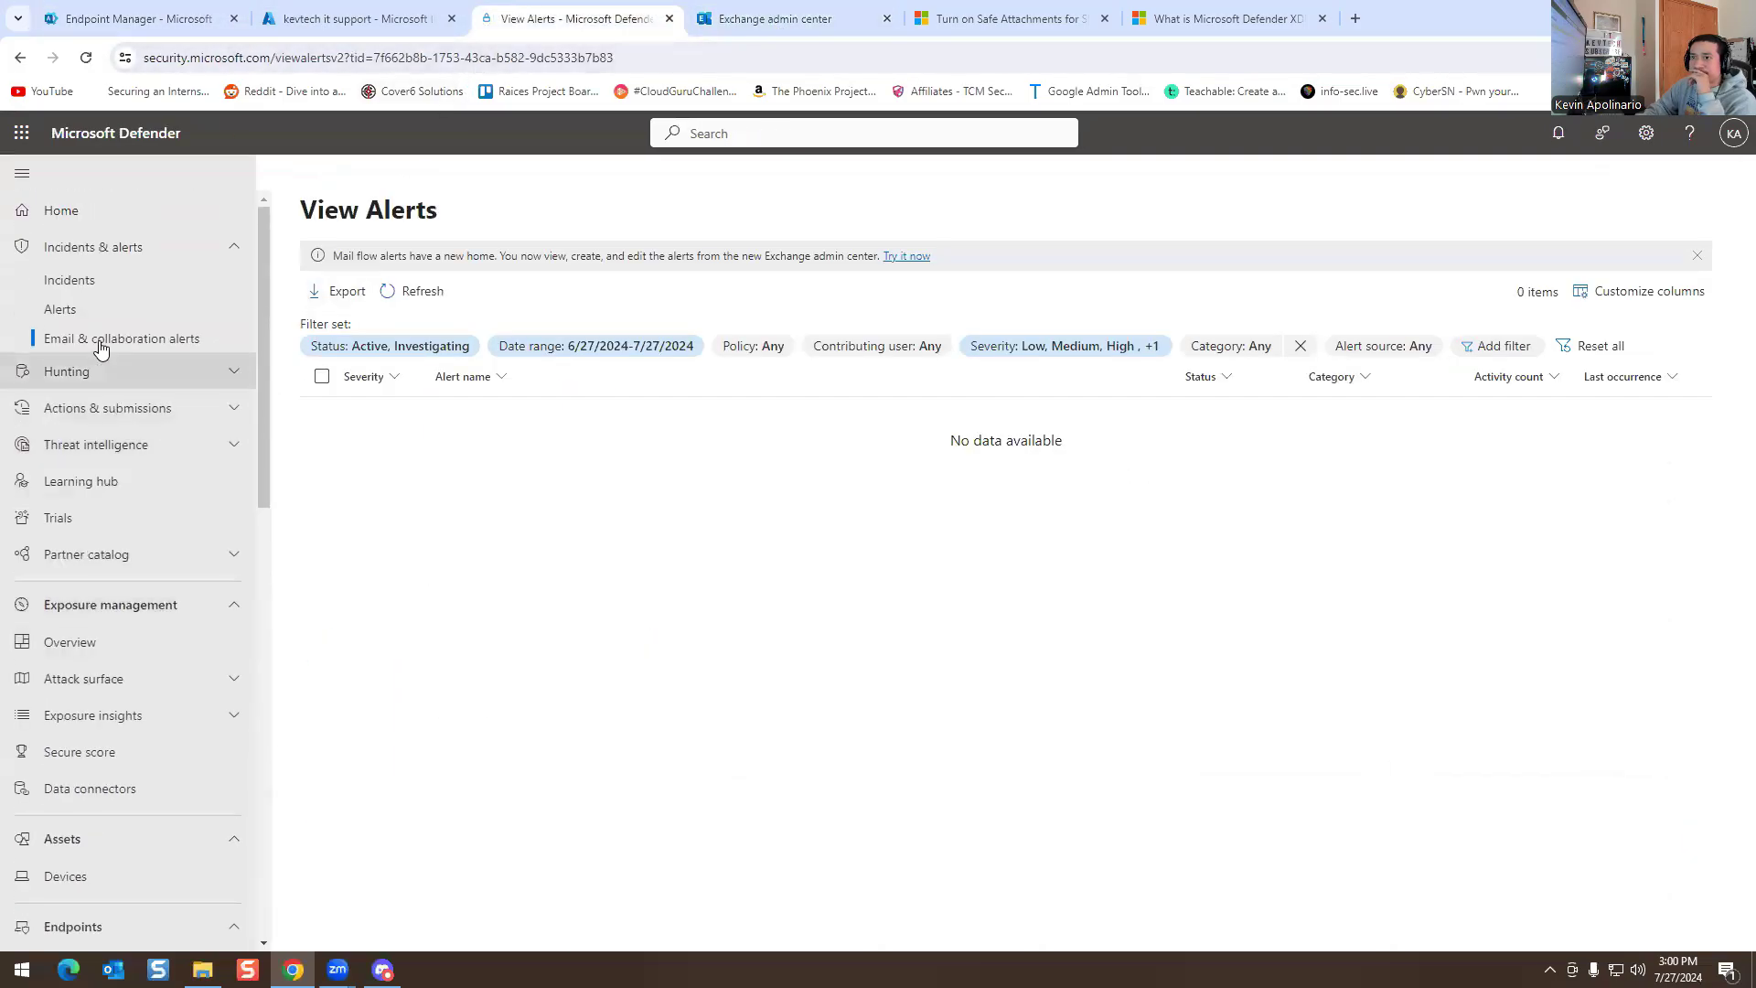
- Go to the Defender Home page and open the recommended actions of Microsoft Secure Score
click(67, 280)
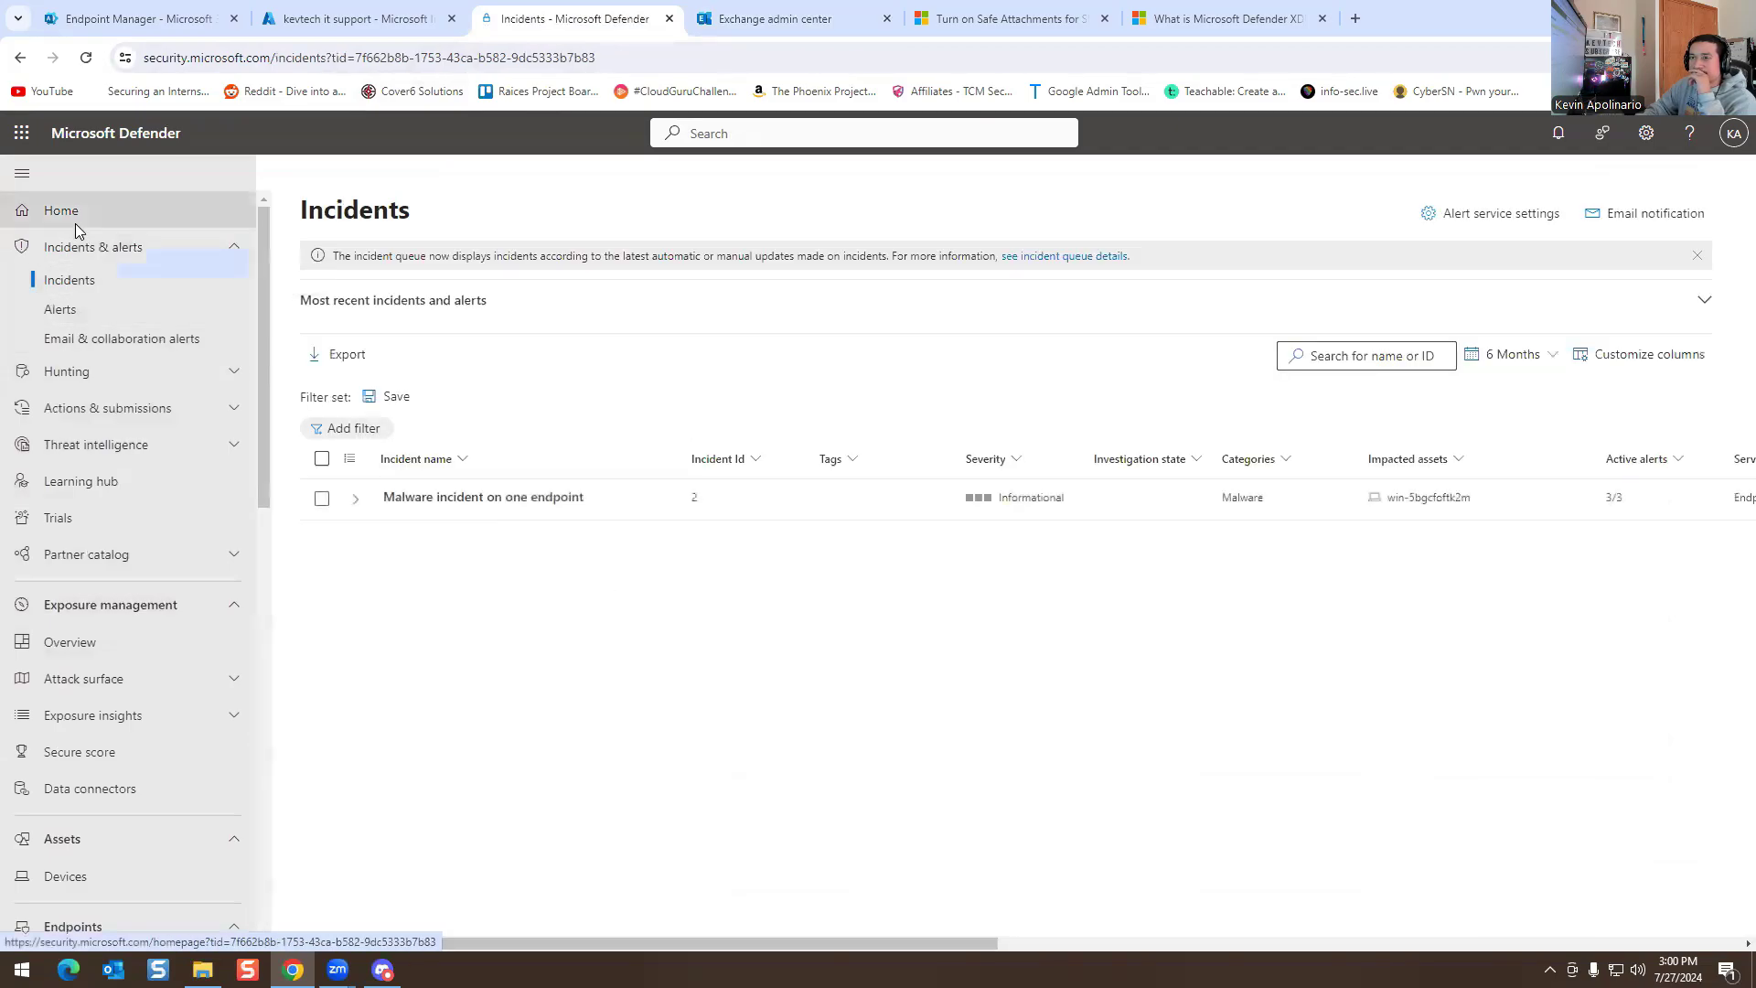
click(78, 227)
scroll(773, 622, down, 3)
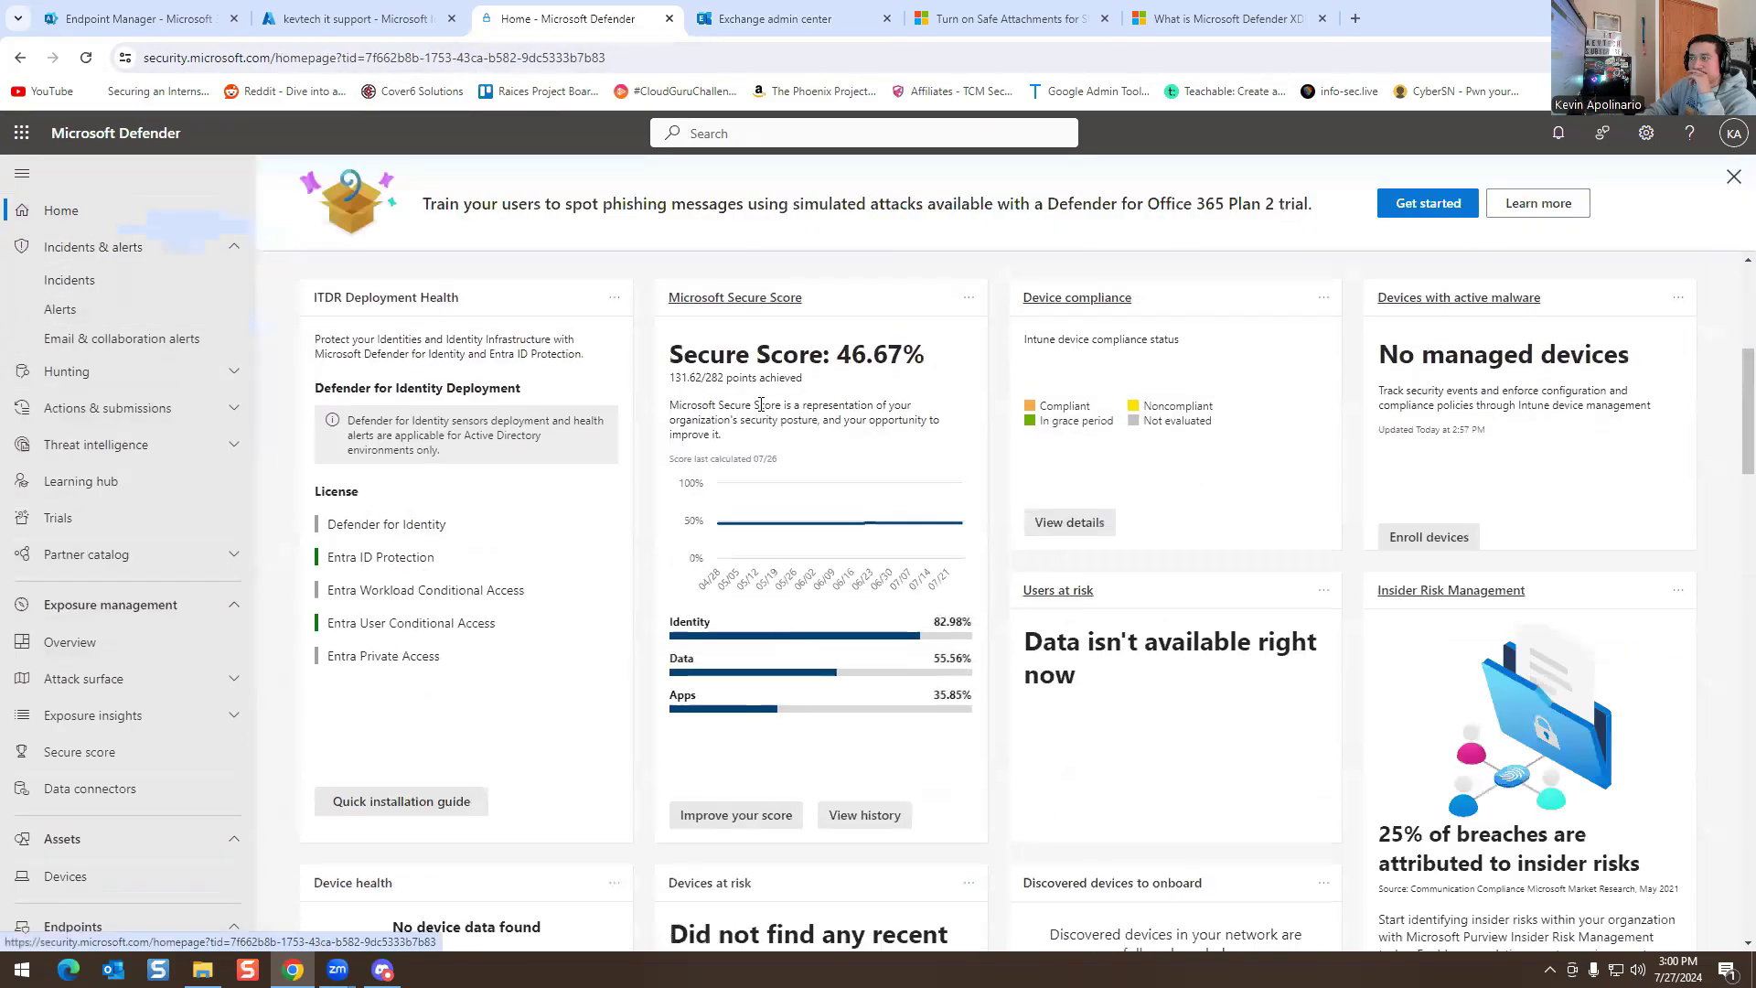
click(727, 295)
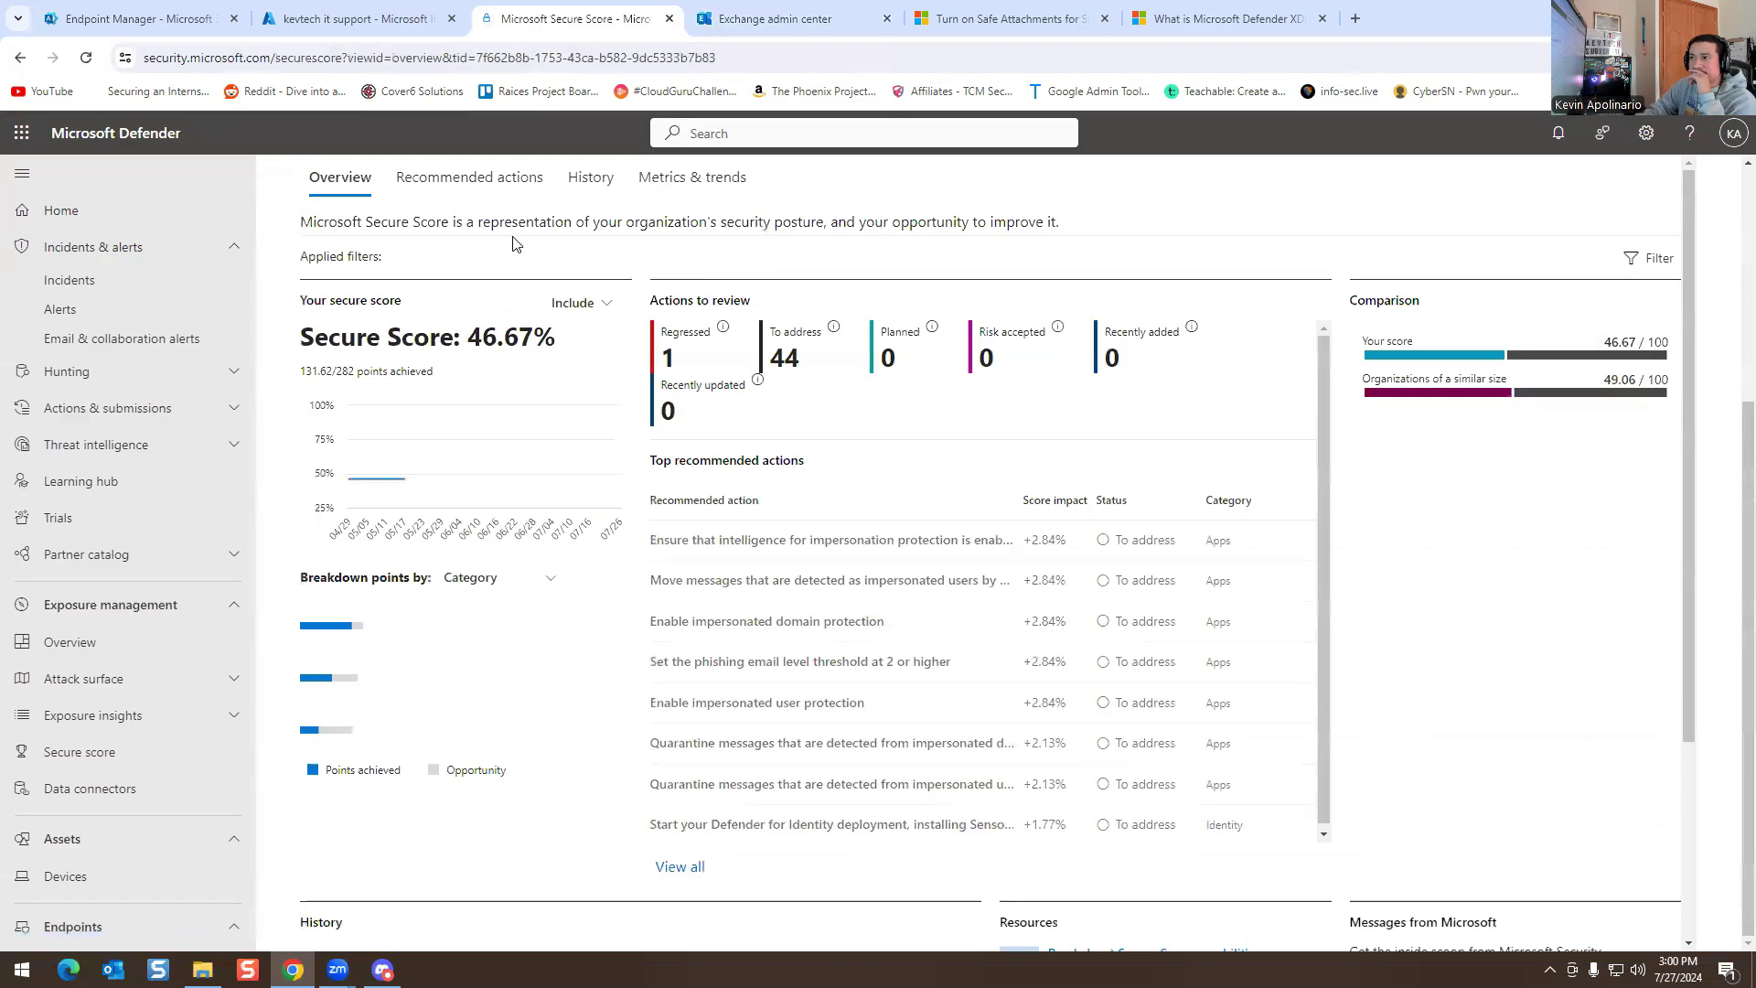
click(469, 177)
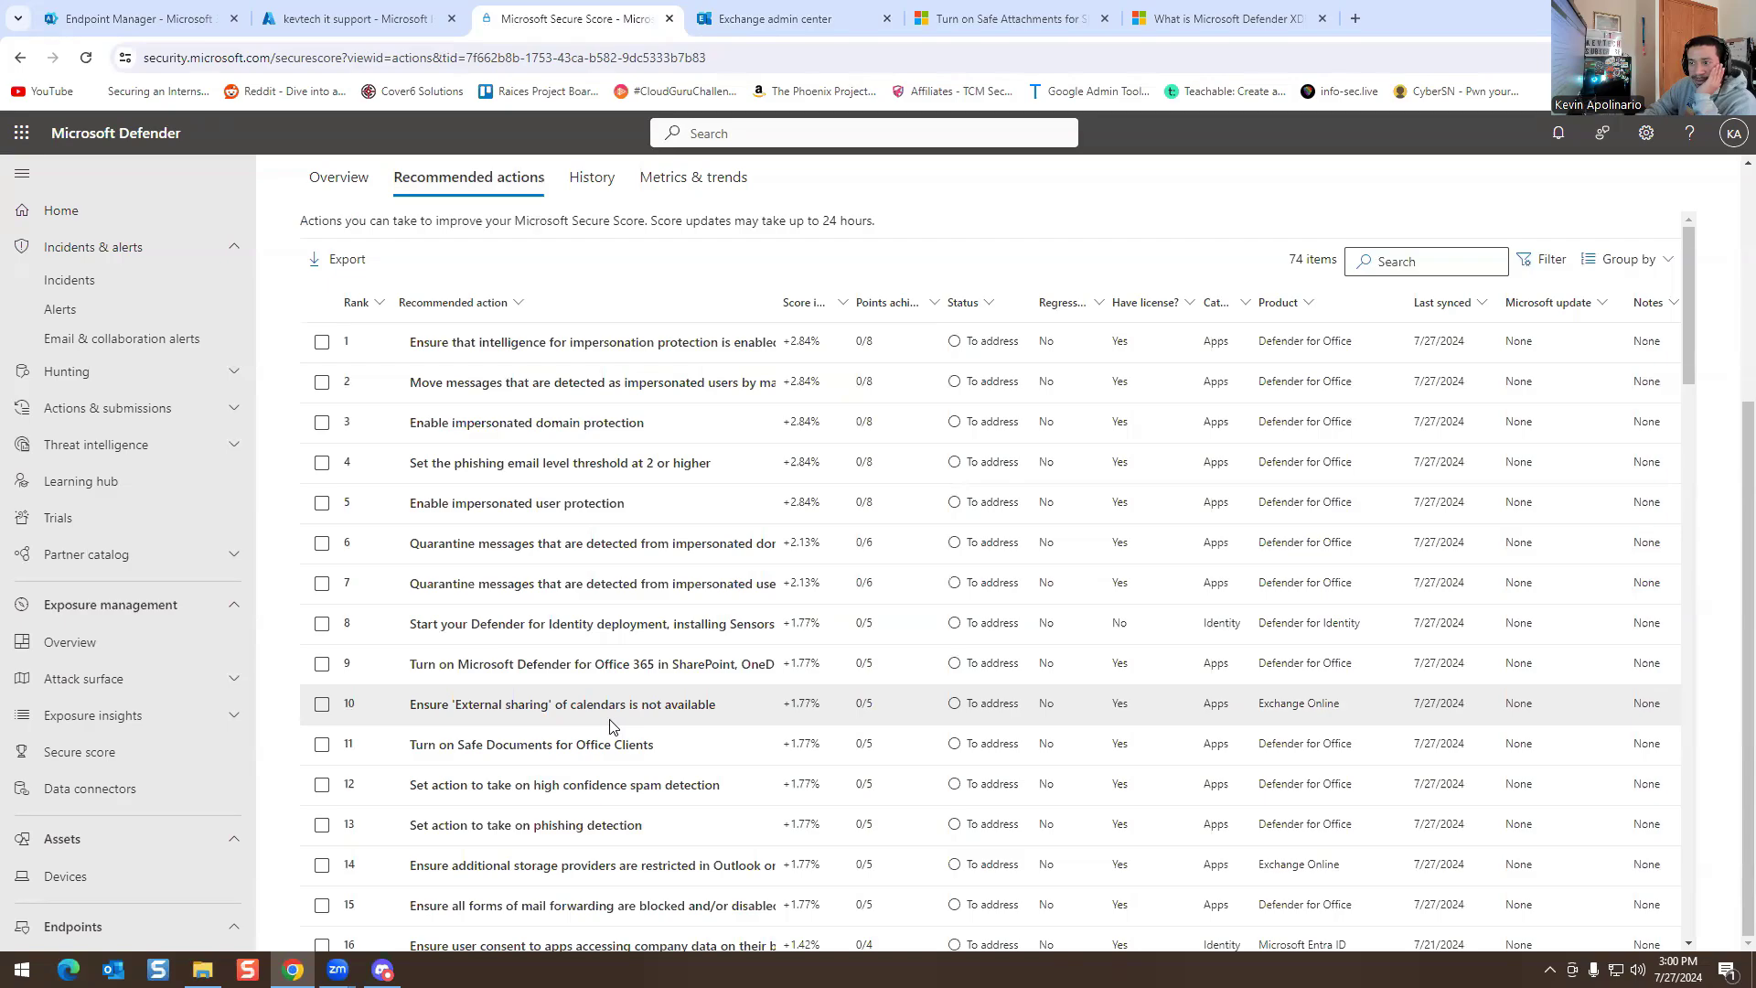
- Show the implementation steps for making external calendar sharing unavailable and open the linked Exchange admin center in a new browser tab
click(723, 711)
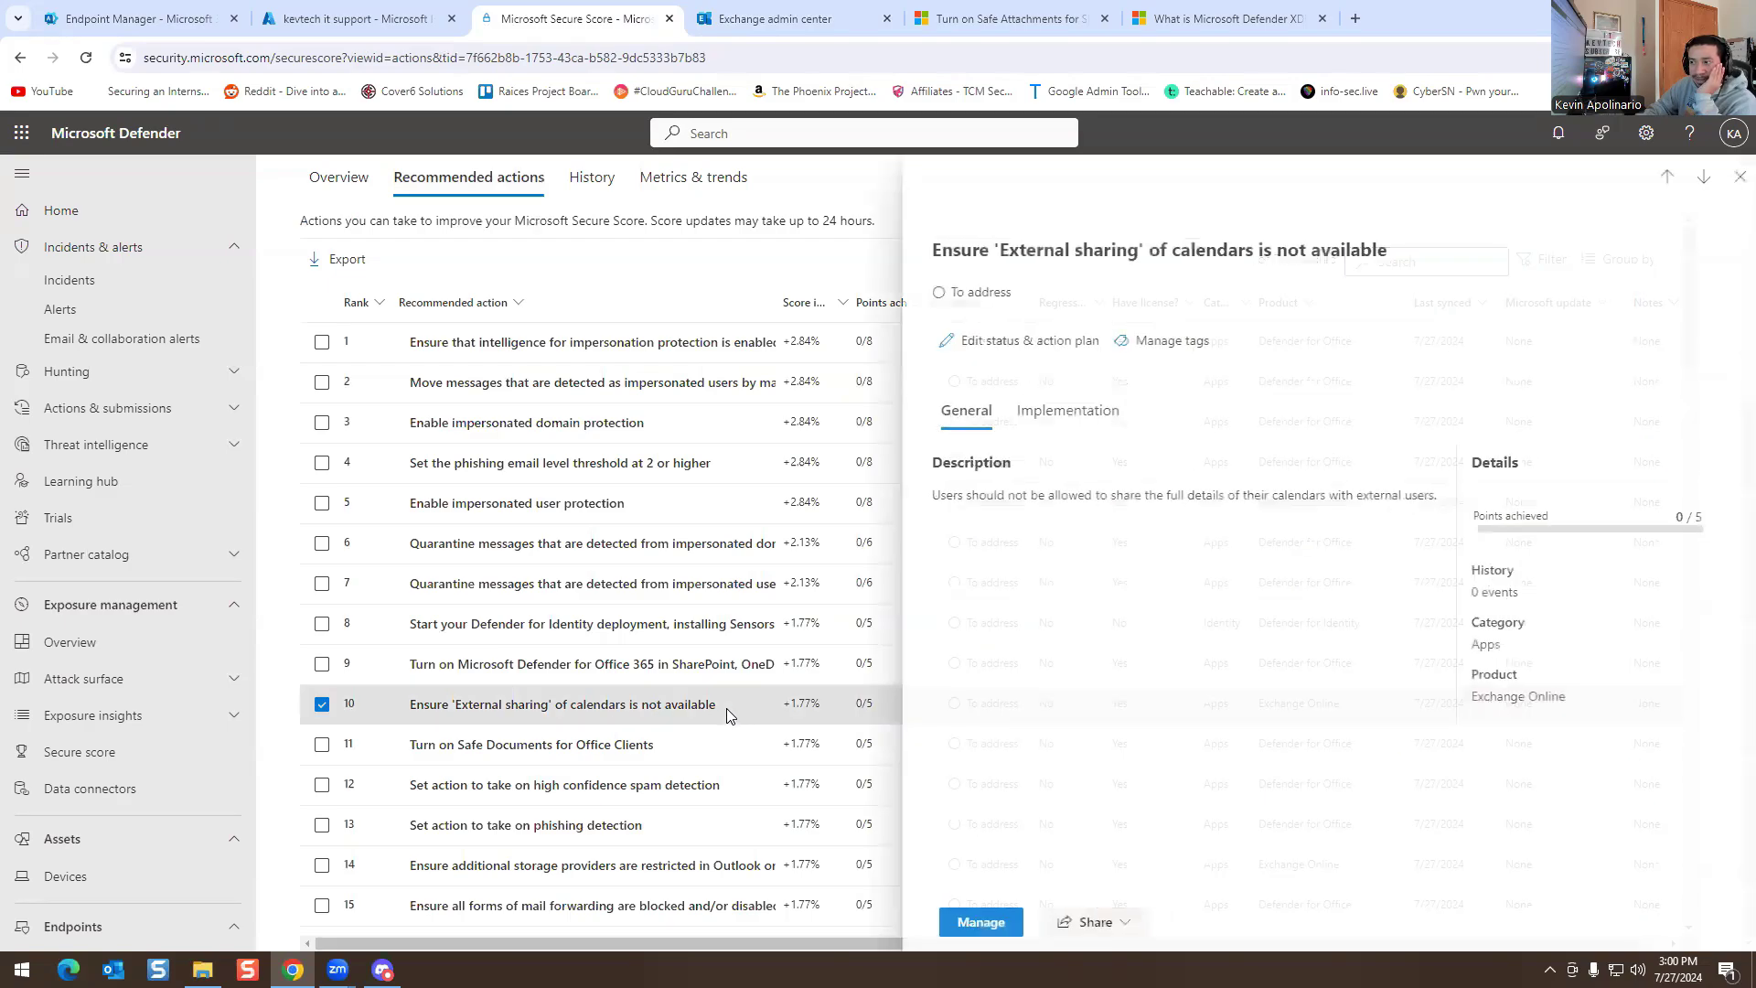
click(1054, 416)
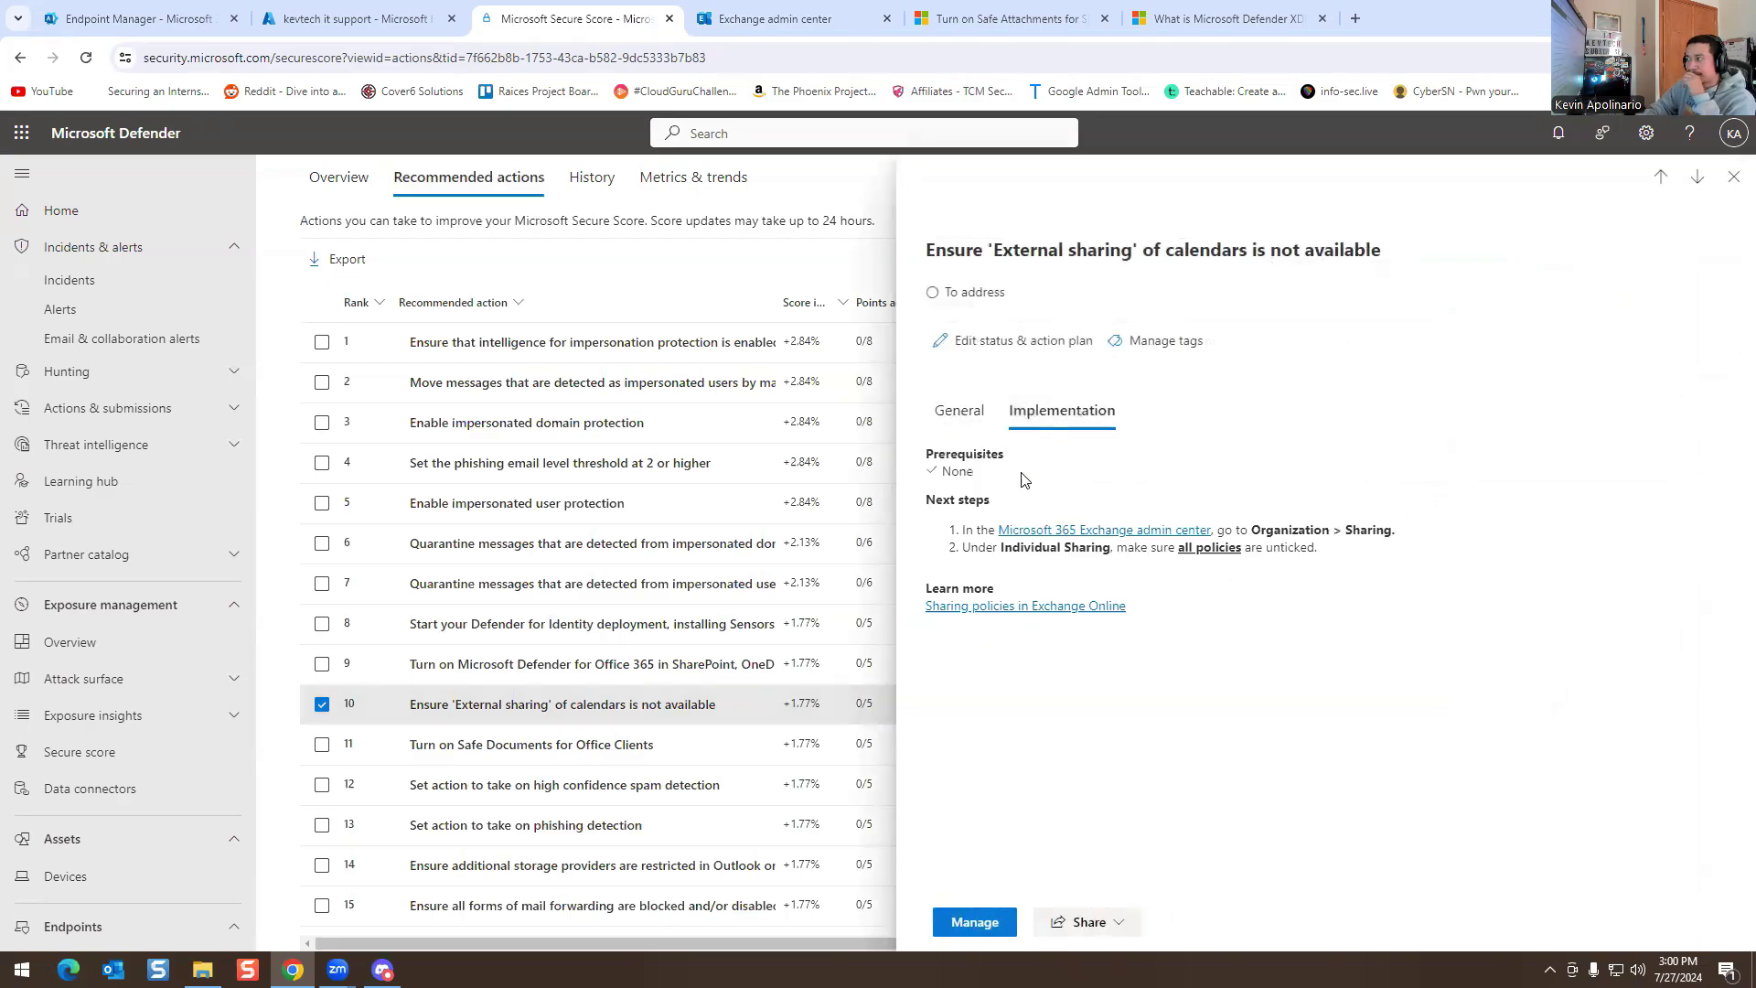
right_click(1059, 534)
click(1098, 547)
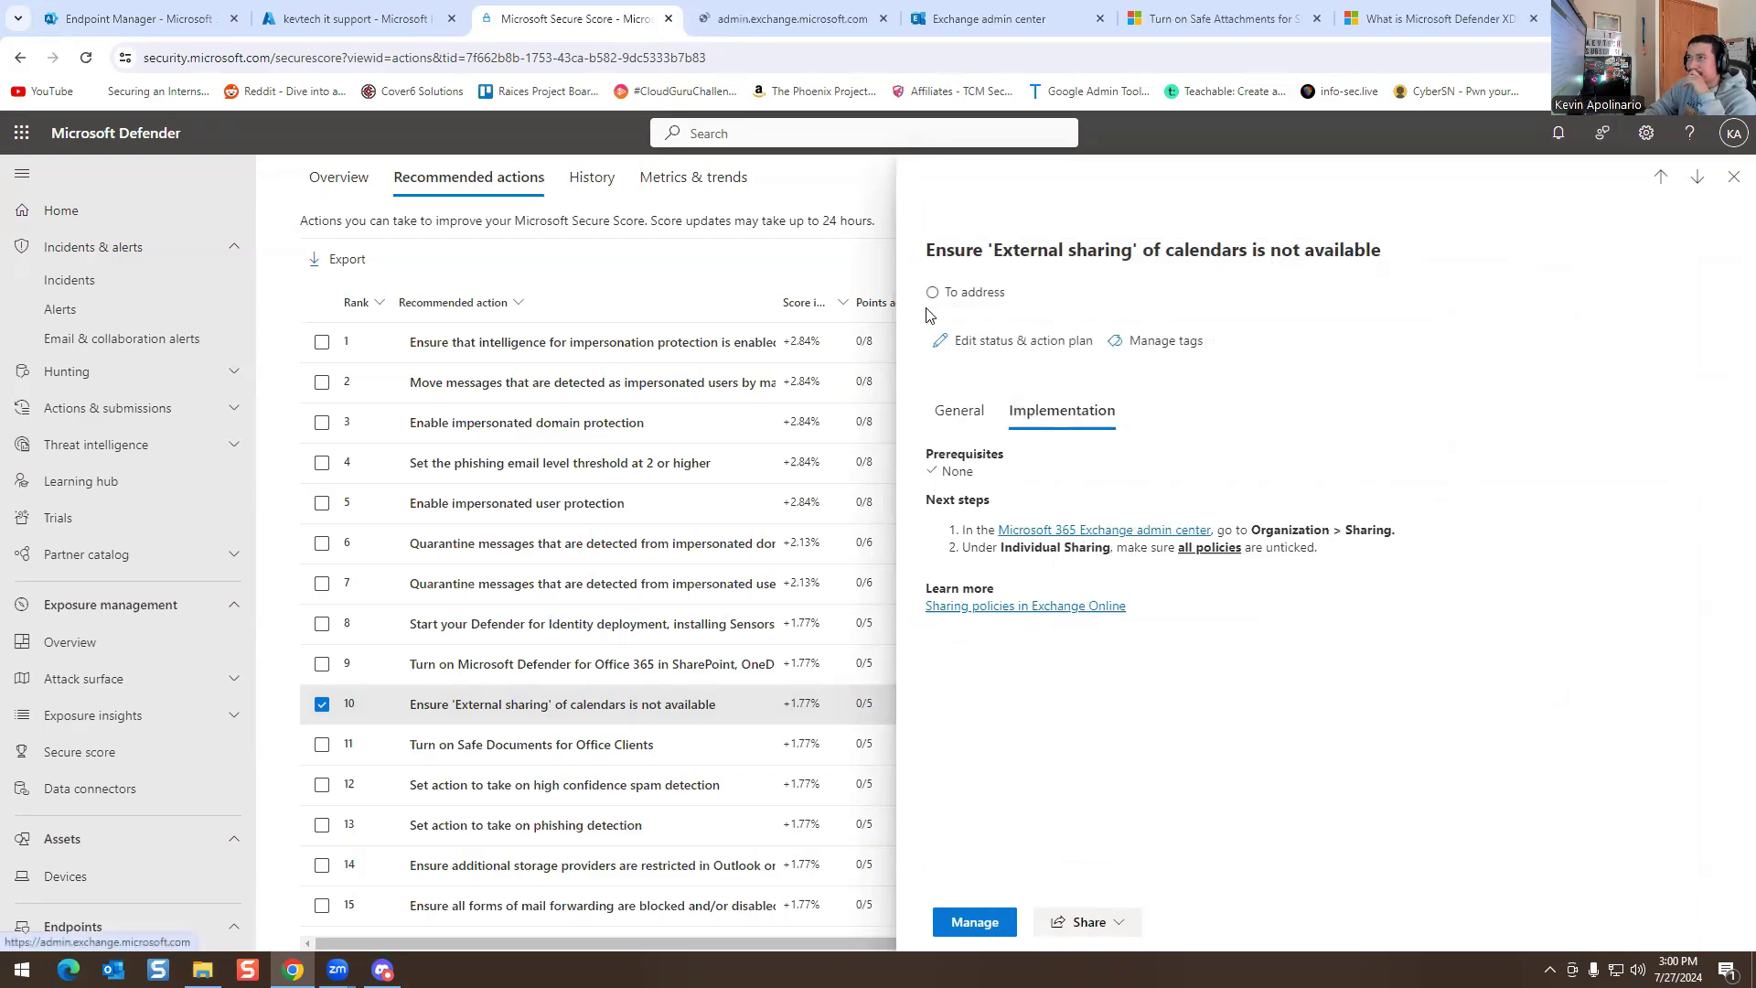
click(792, 25)
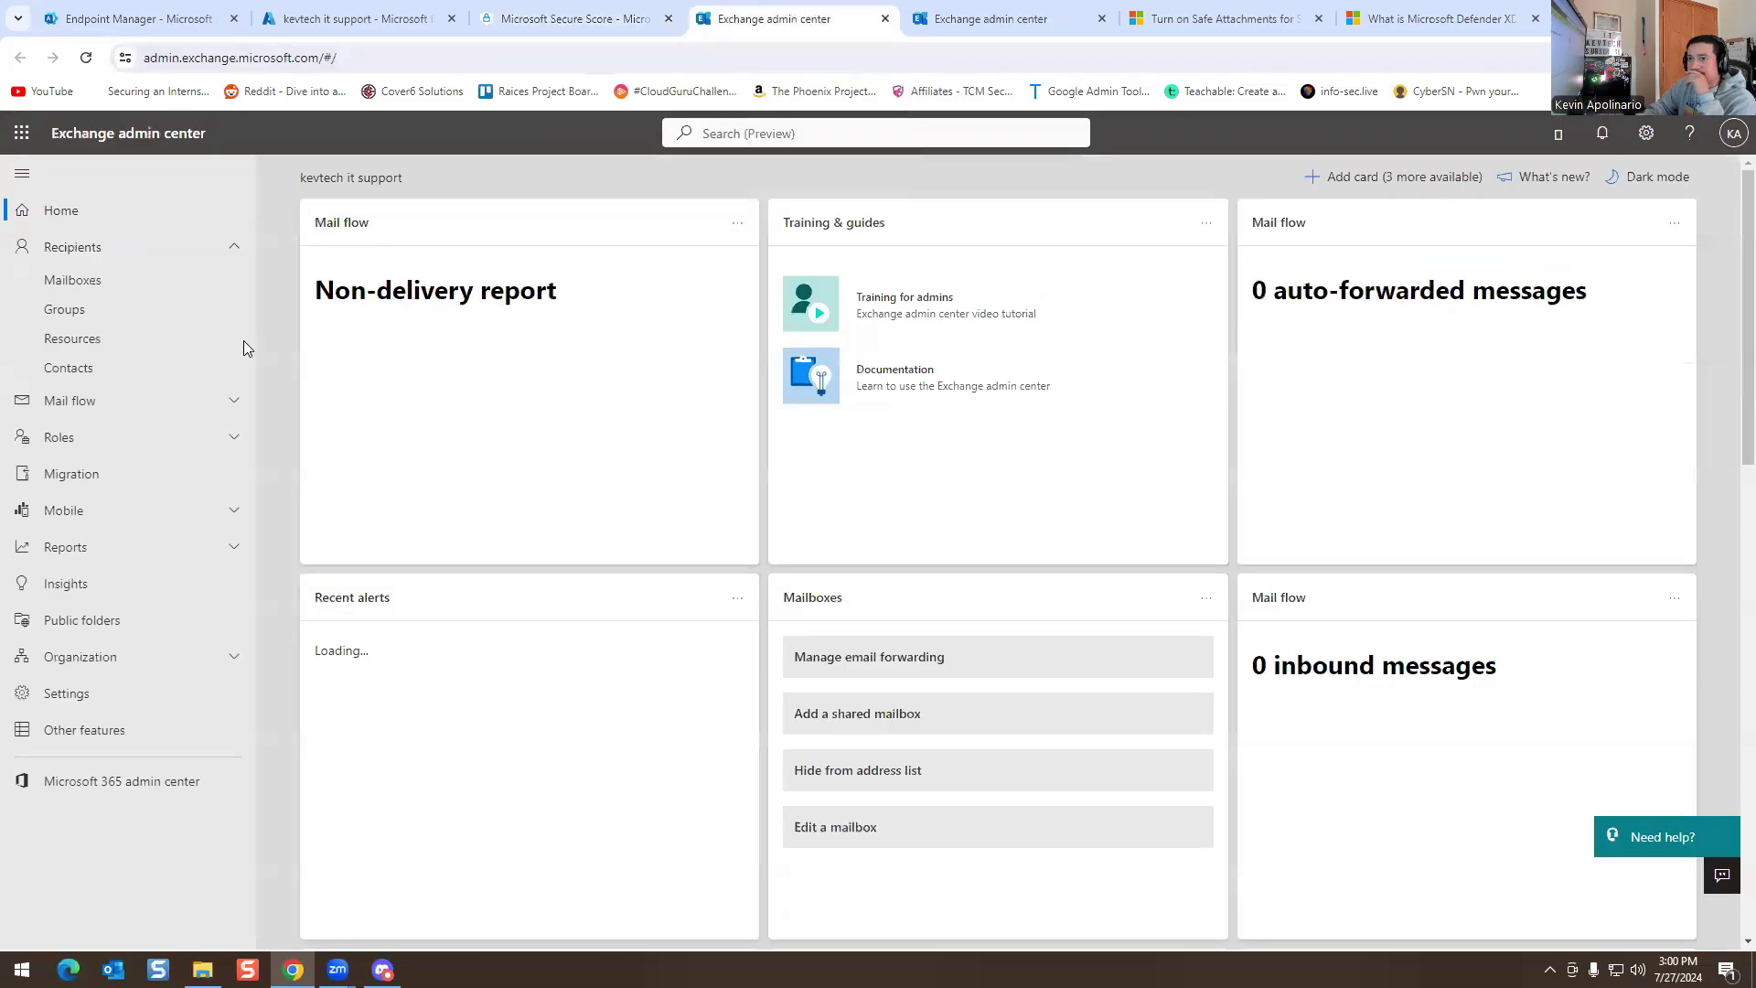
- Open the individual sharing policies under Organization > Sharing and show the Default Sharing Policy's details
click(114, 670)
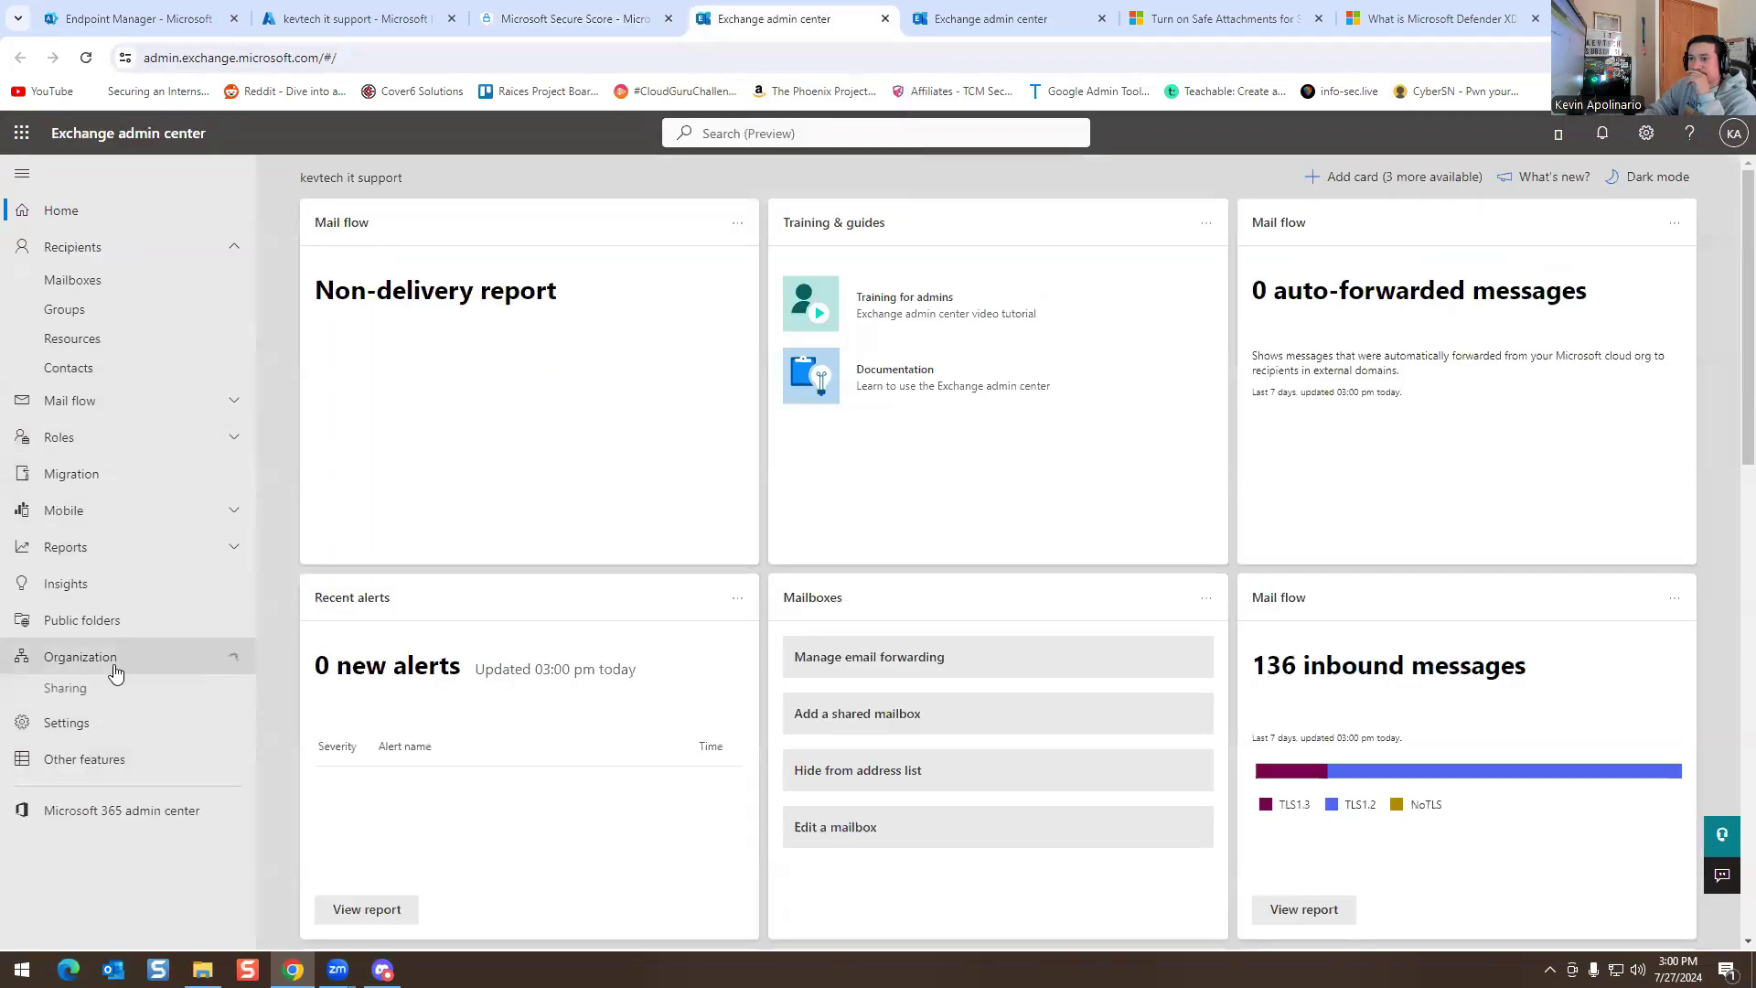
click(92, 686)
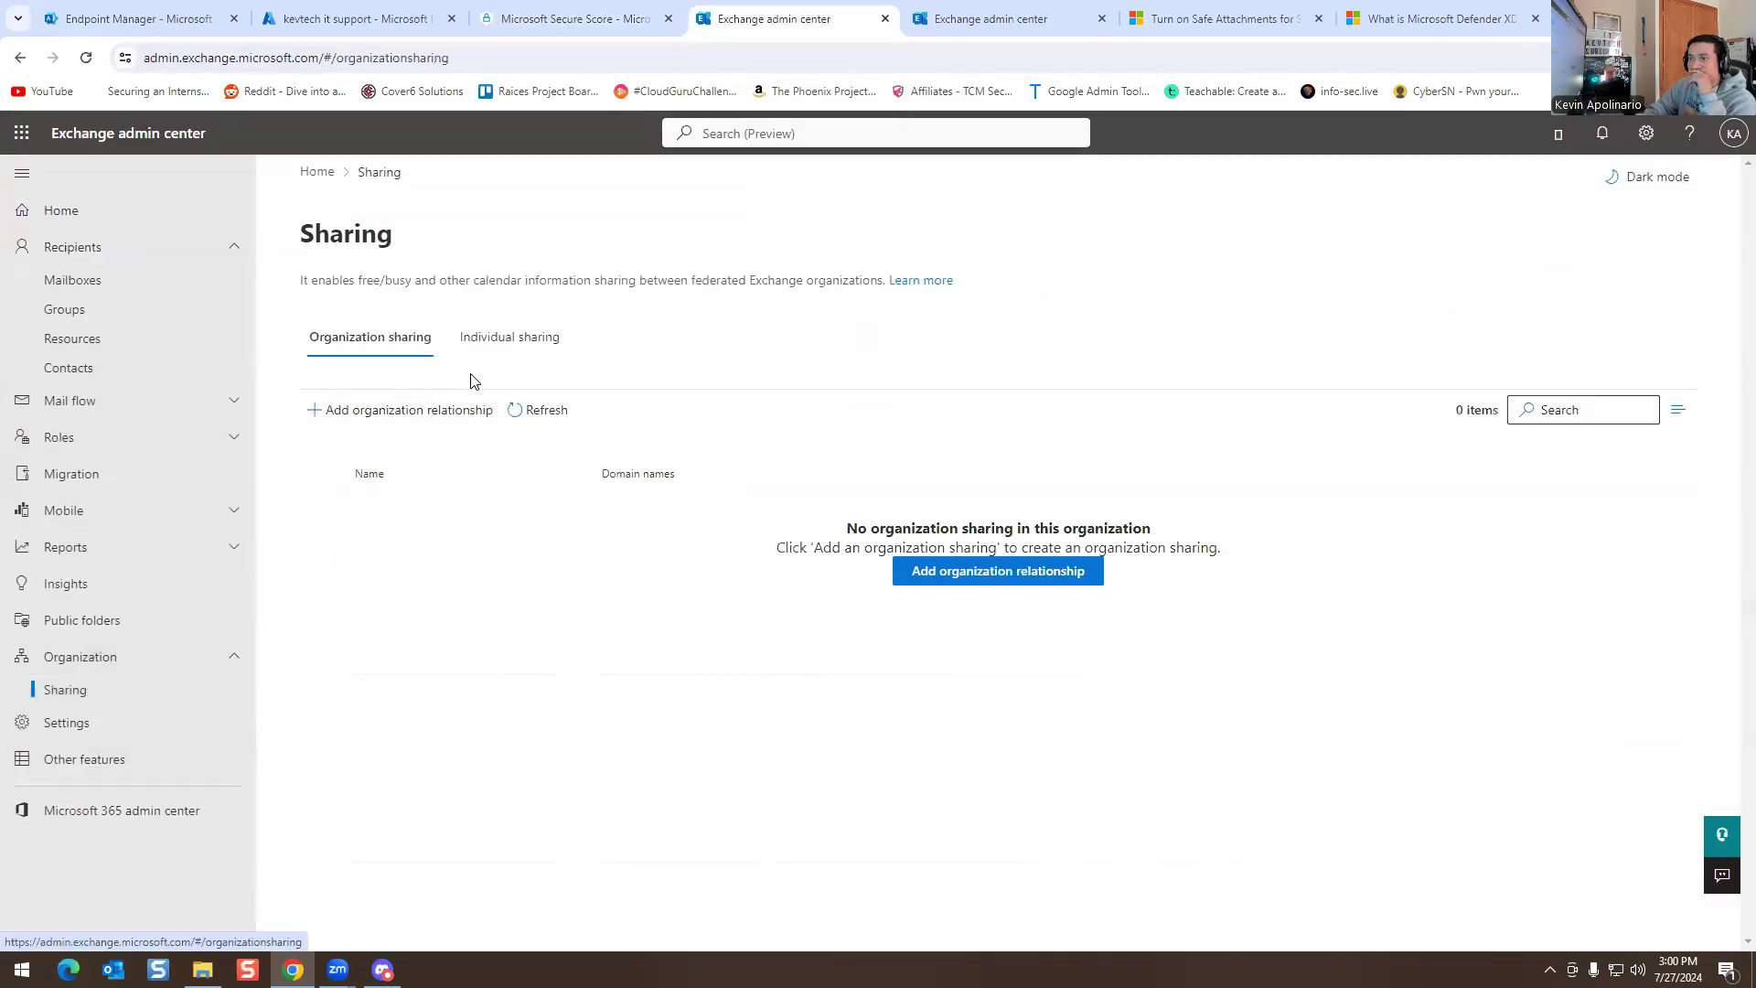
click(501, 342)
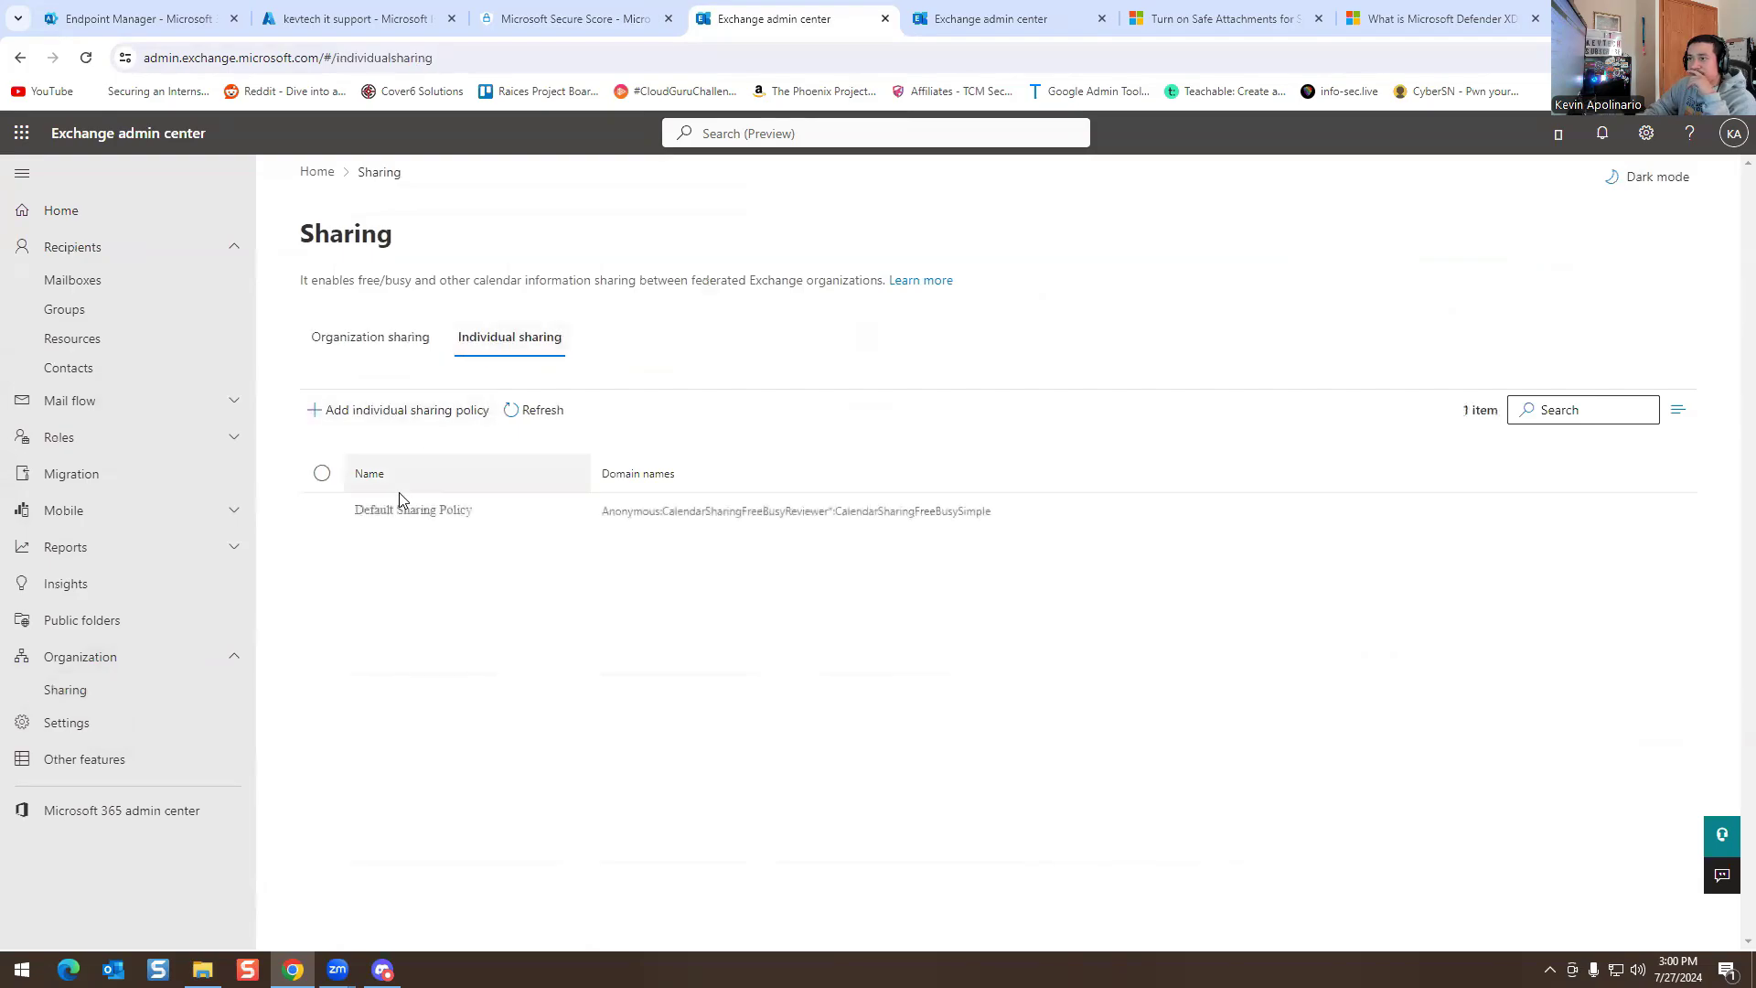
click(390, 512)
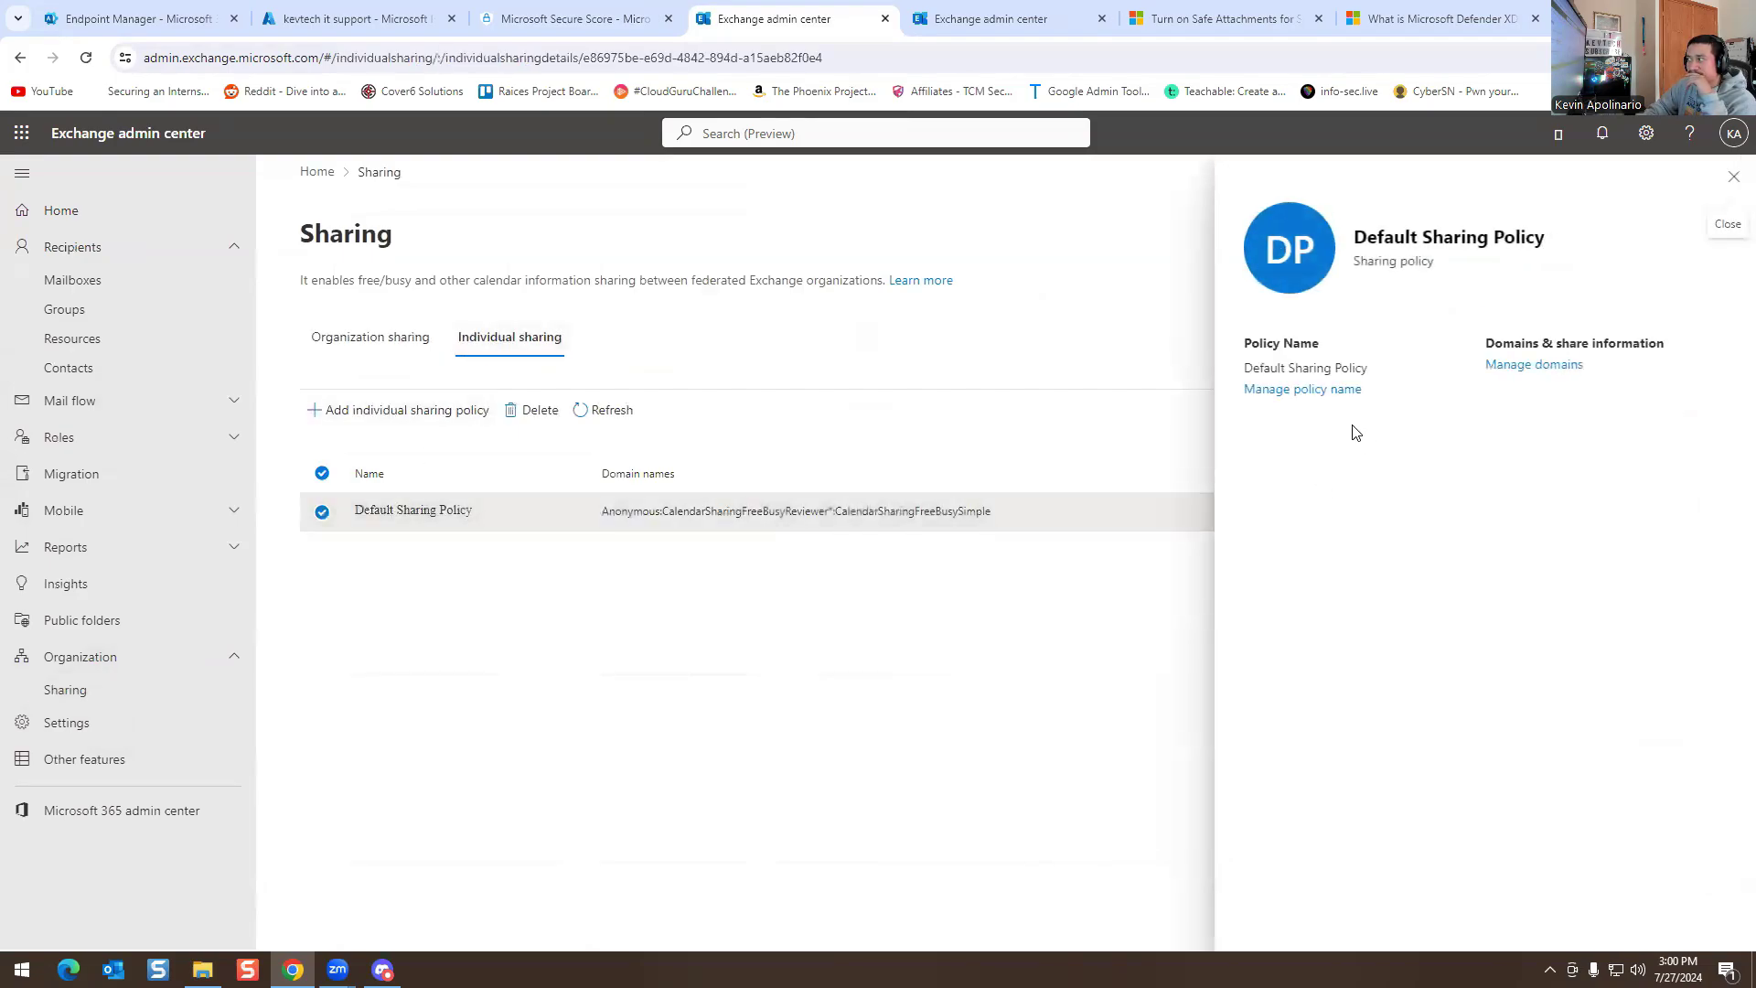
- Recheck the recommendation's implementation steps, and view the Default Sharing Policy's domain sharing rules without changing them
click(612, 11)
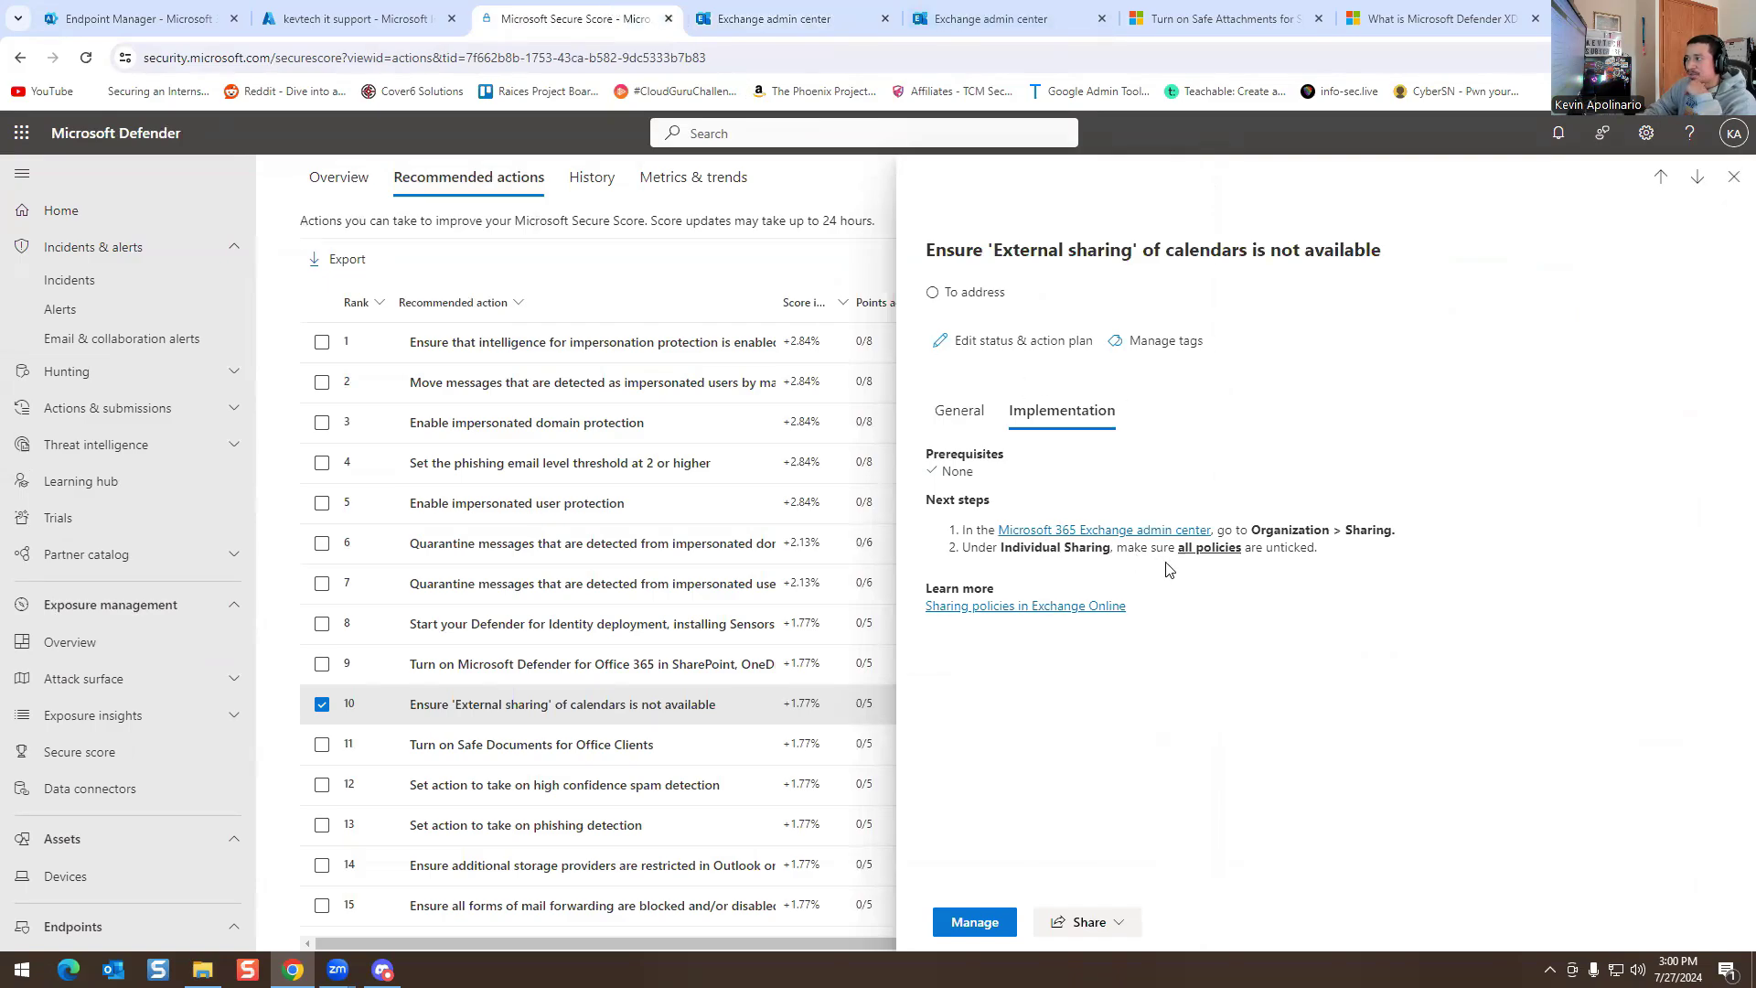
click(1006, 18)
click(787, 18)
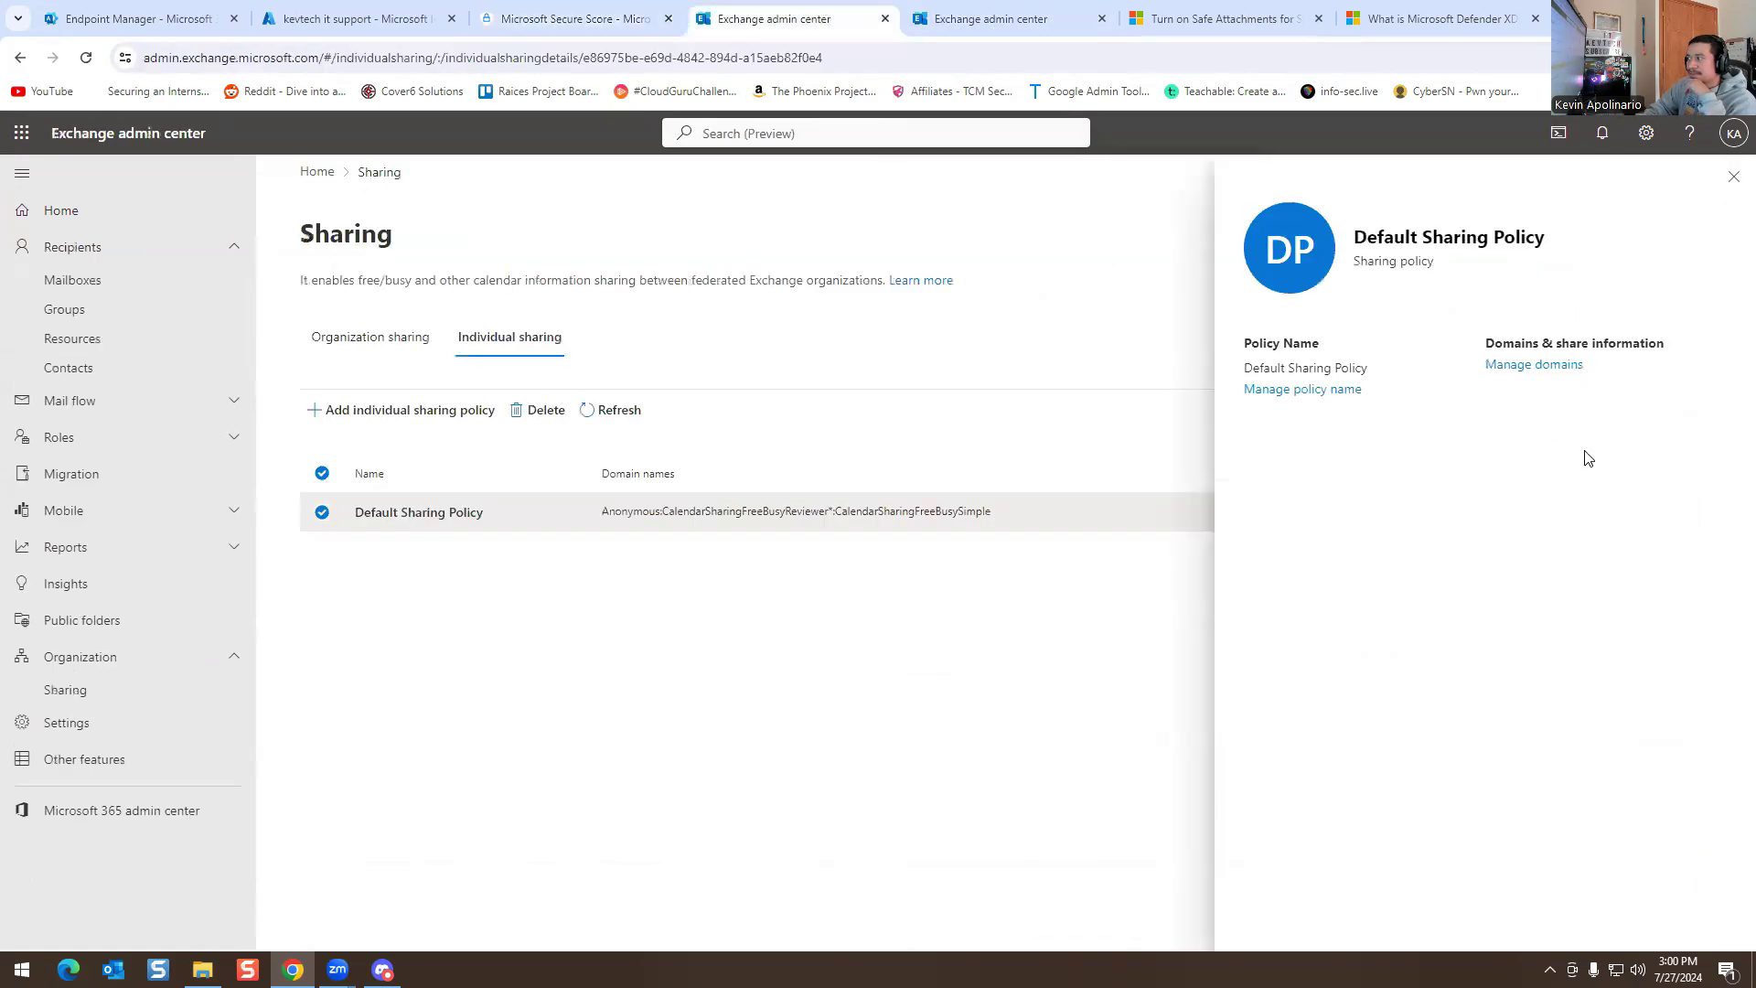
click(1537, 366)
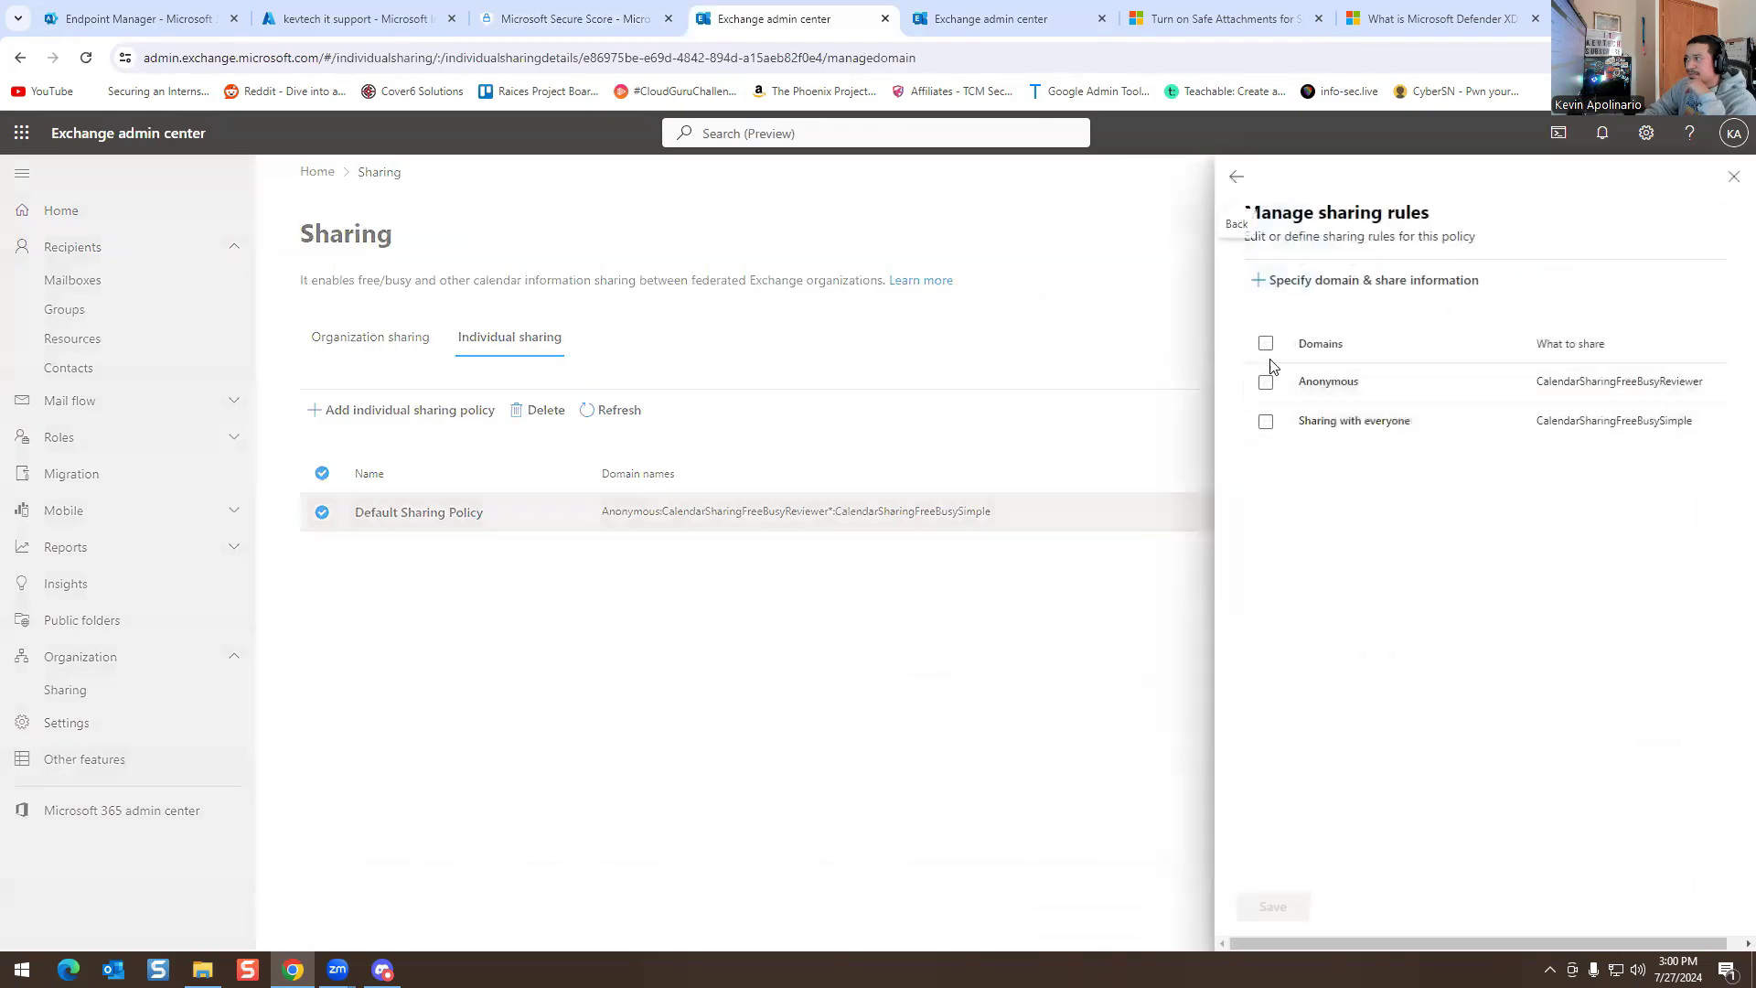
key(Escape)
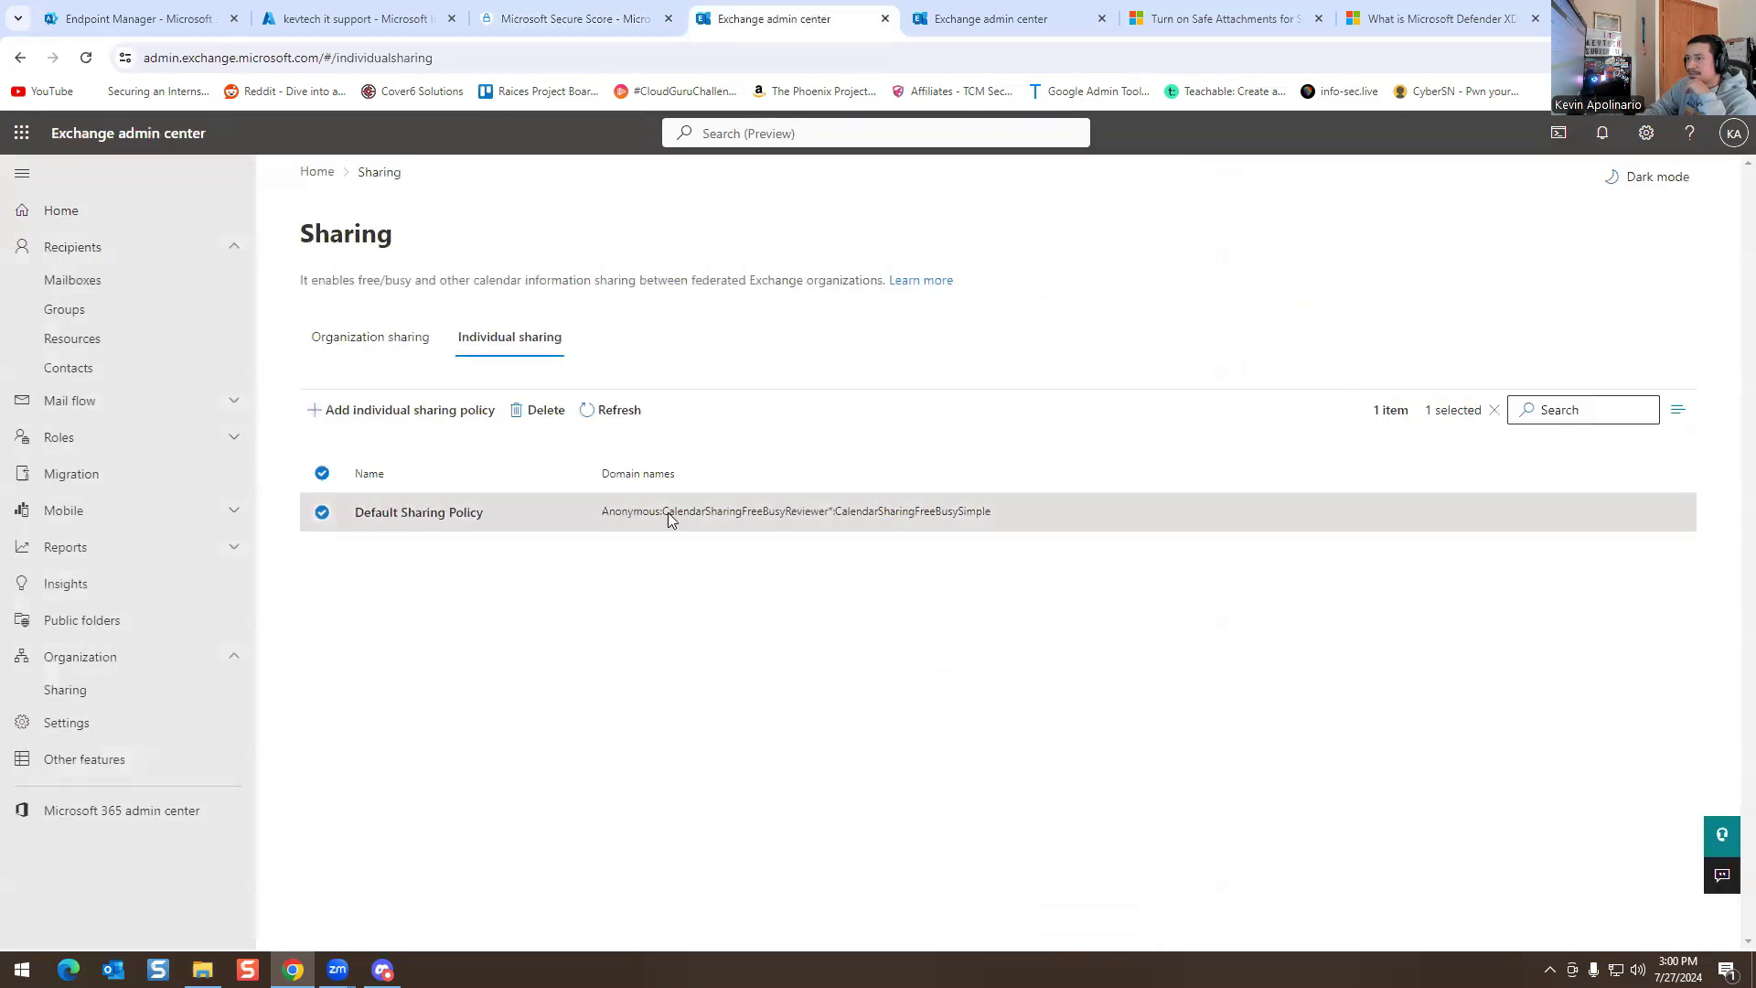
- Show the implementation steps of the Secure Score recommendation for Safe Documents for Office Clients and open its linked documentation in a new browser tab
click(539, 11)
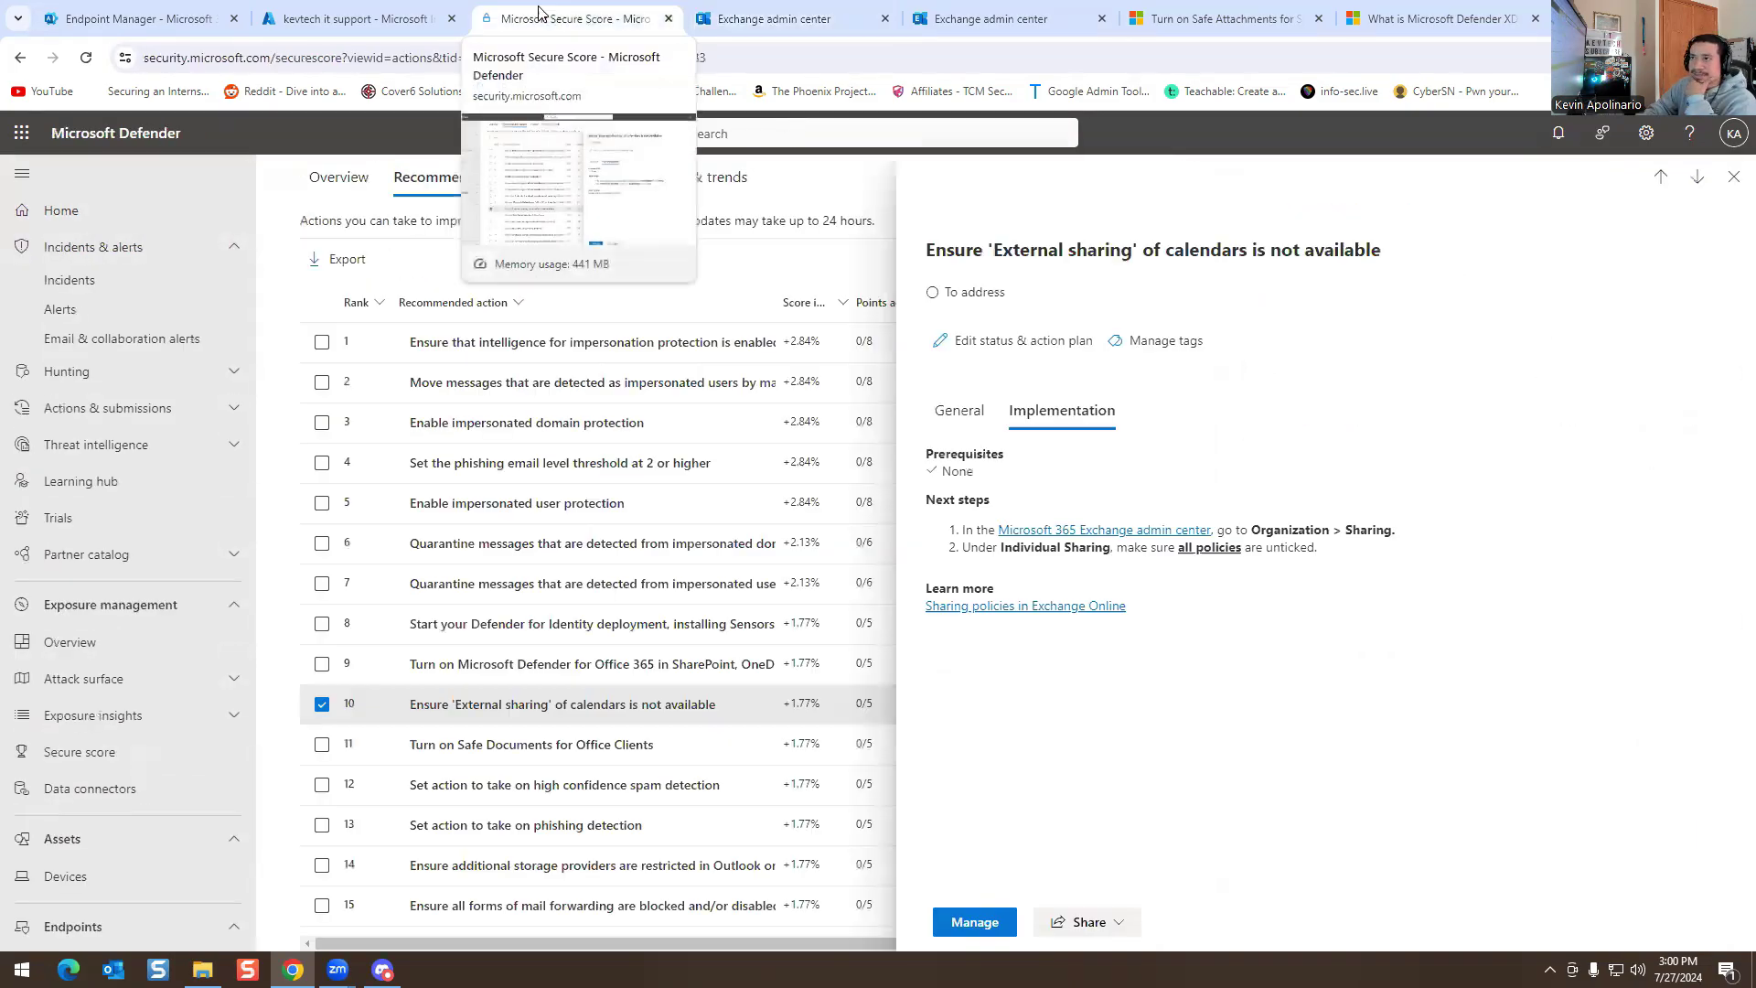
click(571, 757)
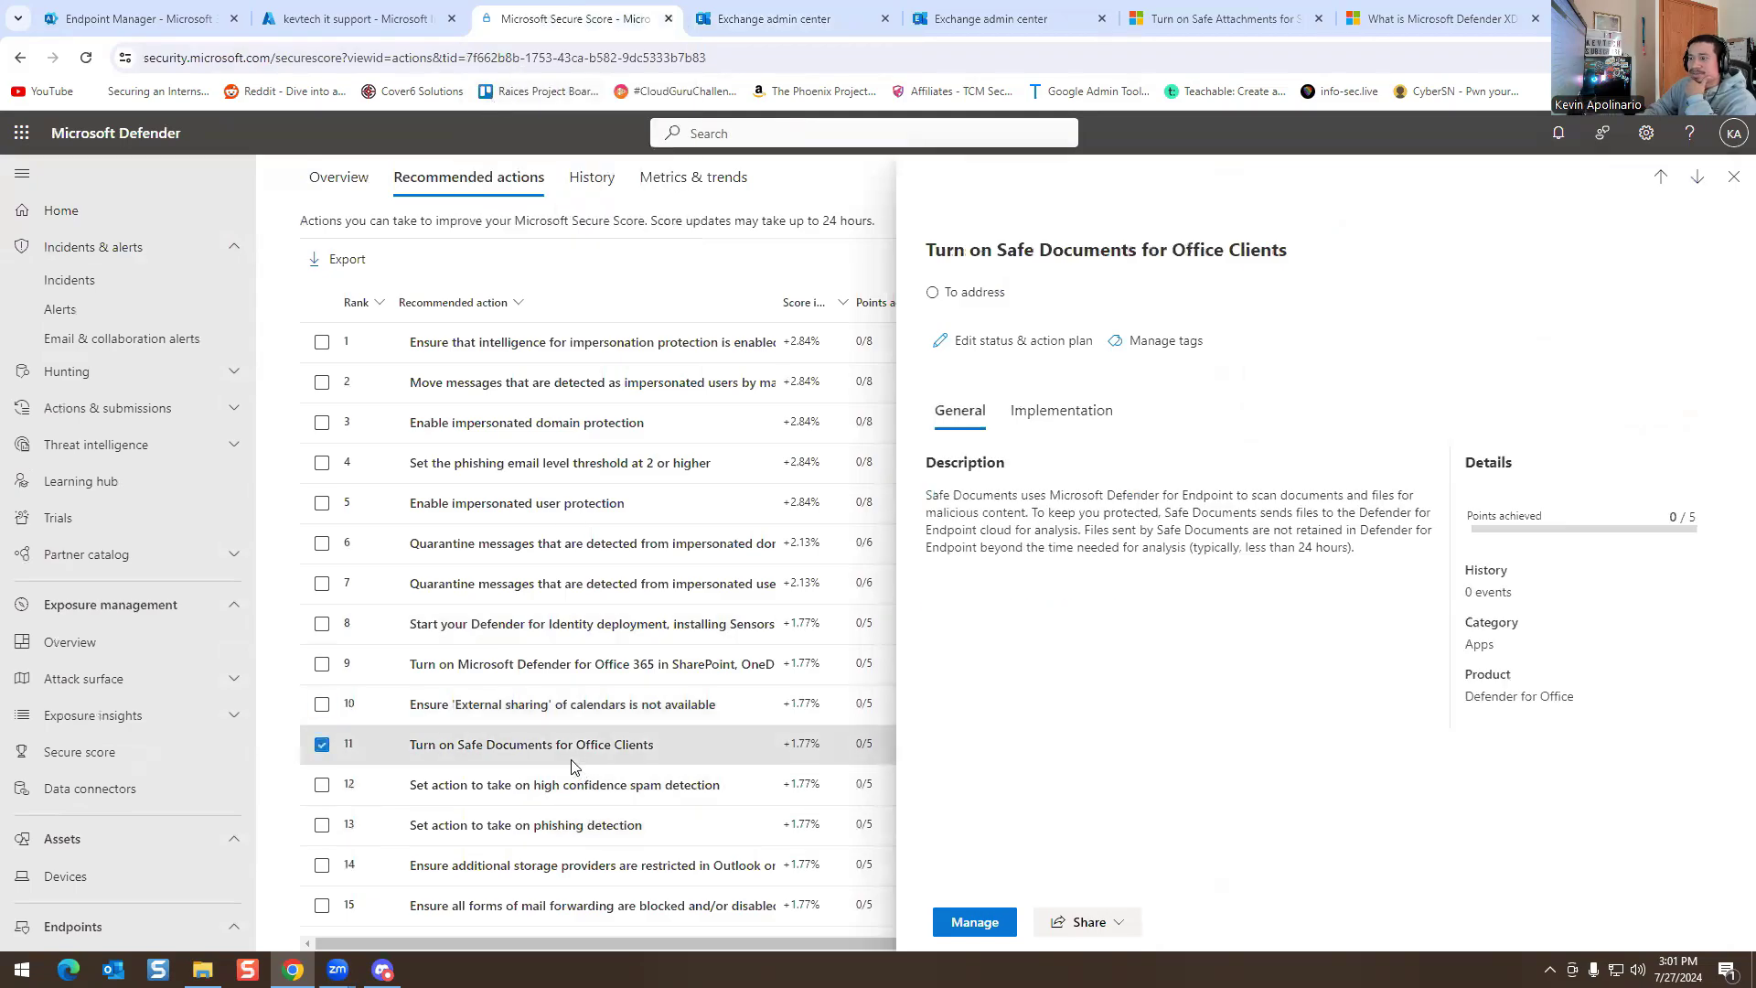
click(1051, 416)
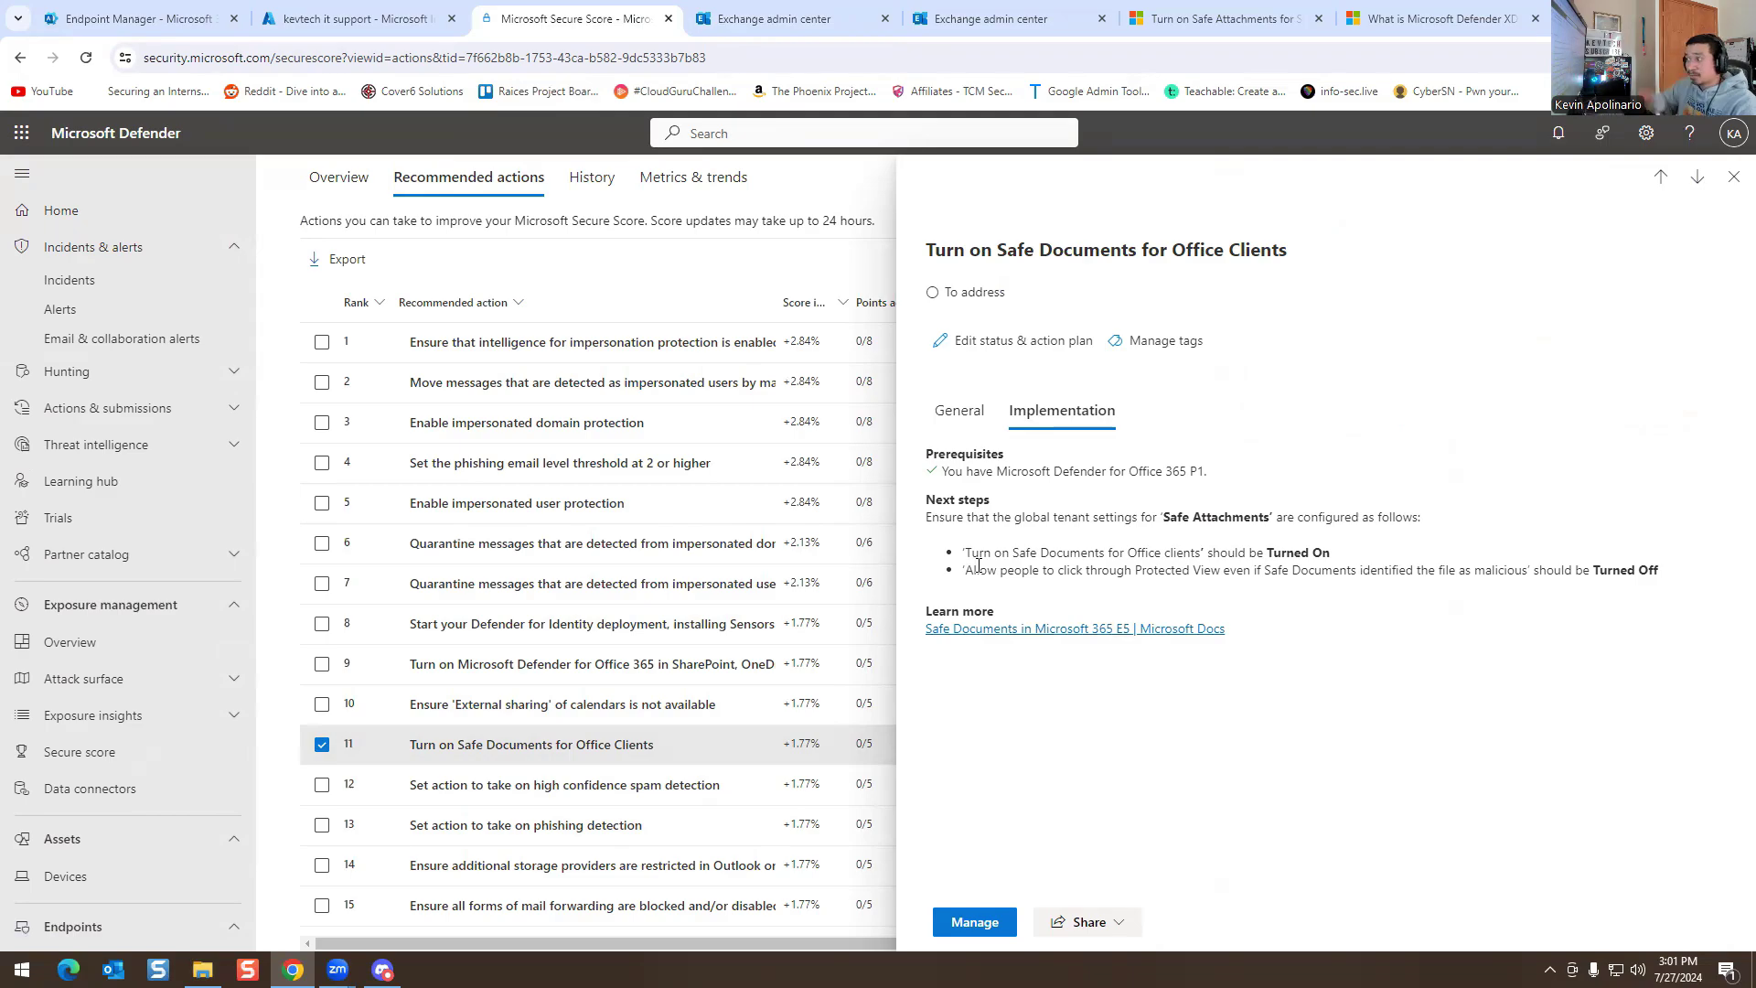
right_click(1041, 629)
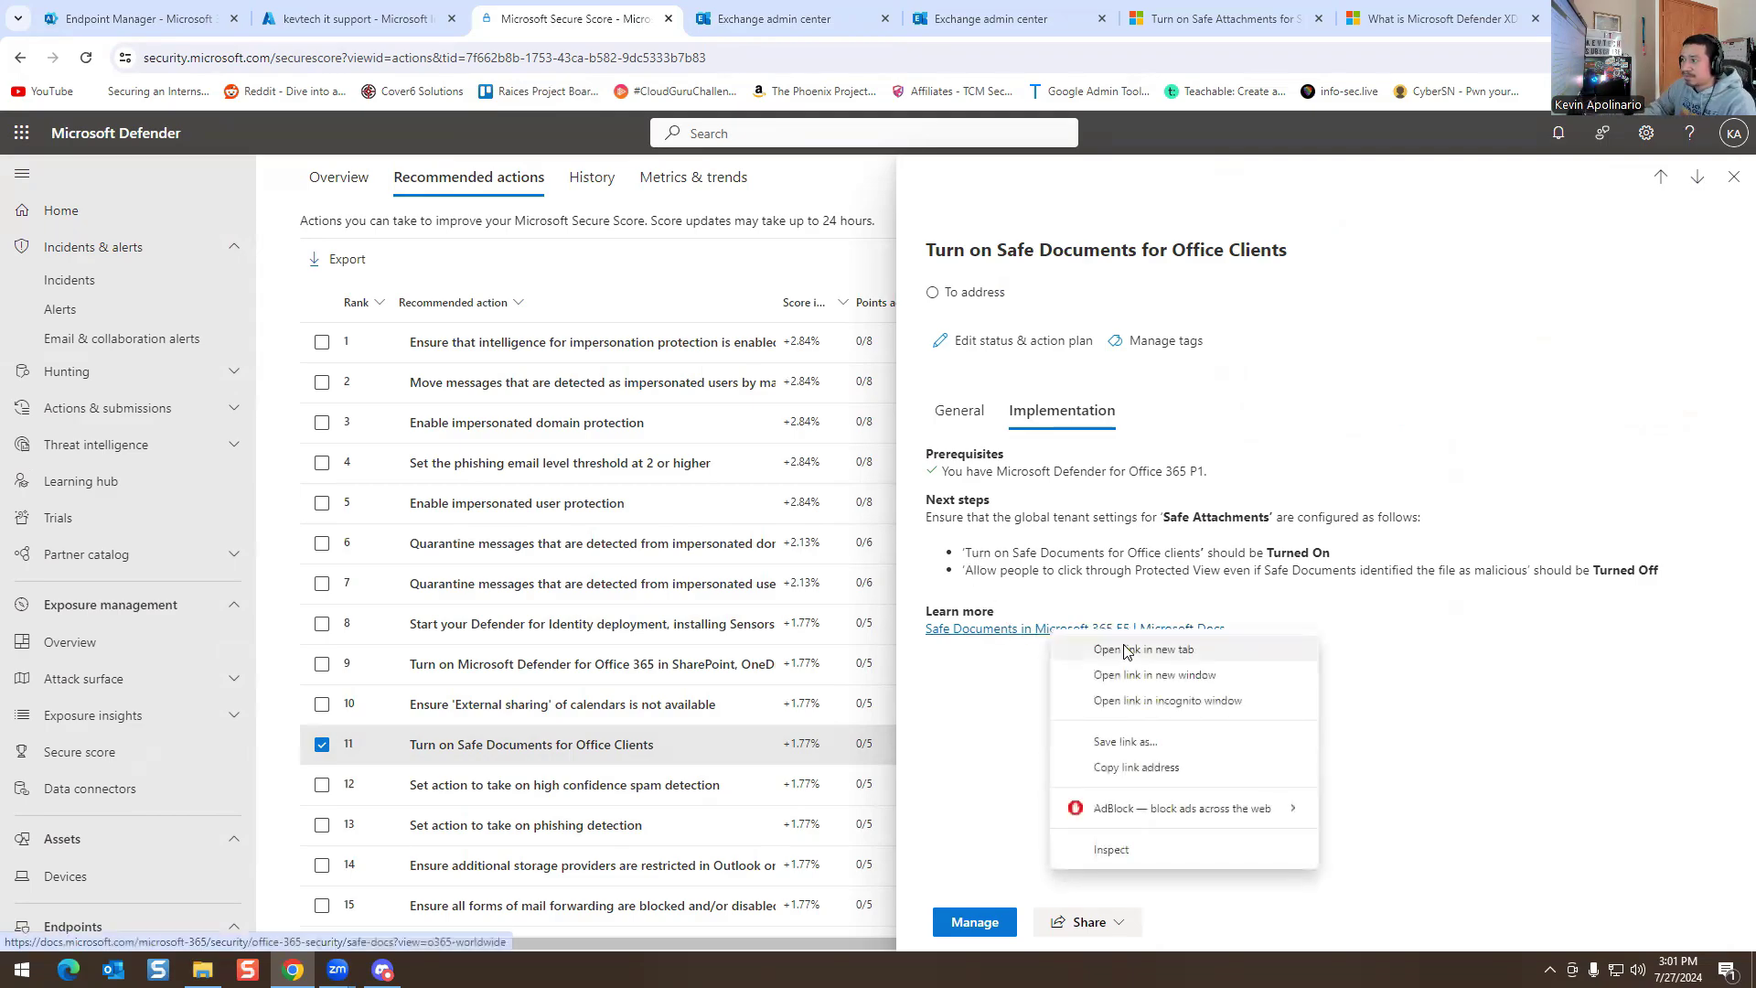
click(1098, 651)
click(627, 18)
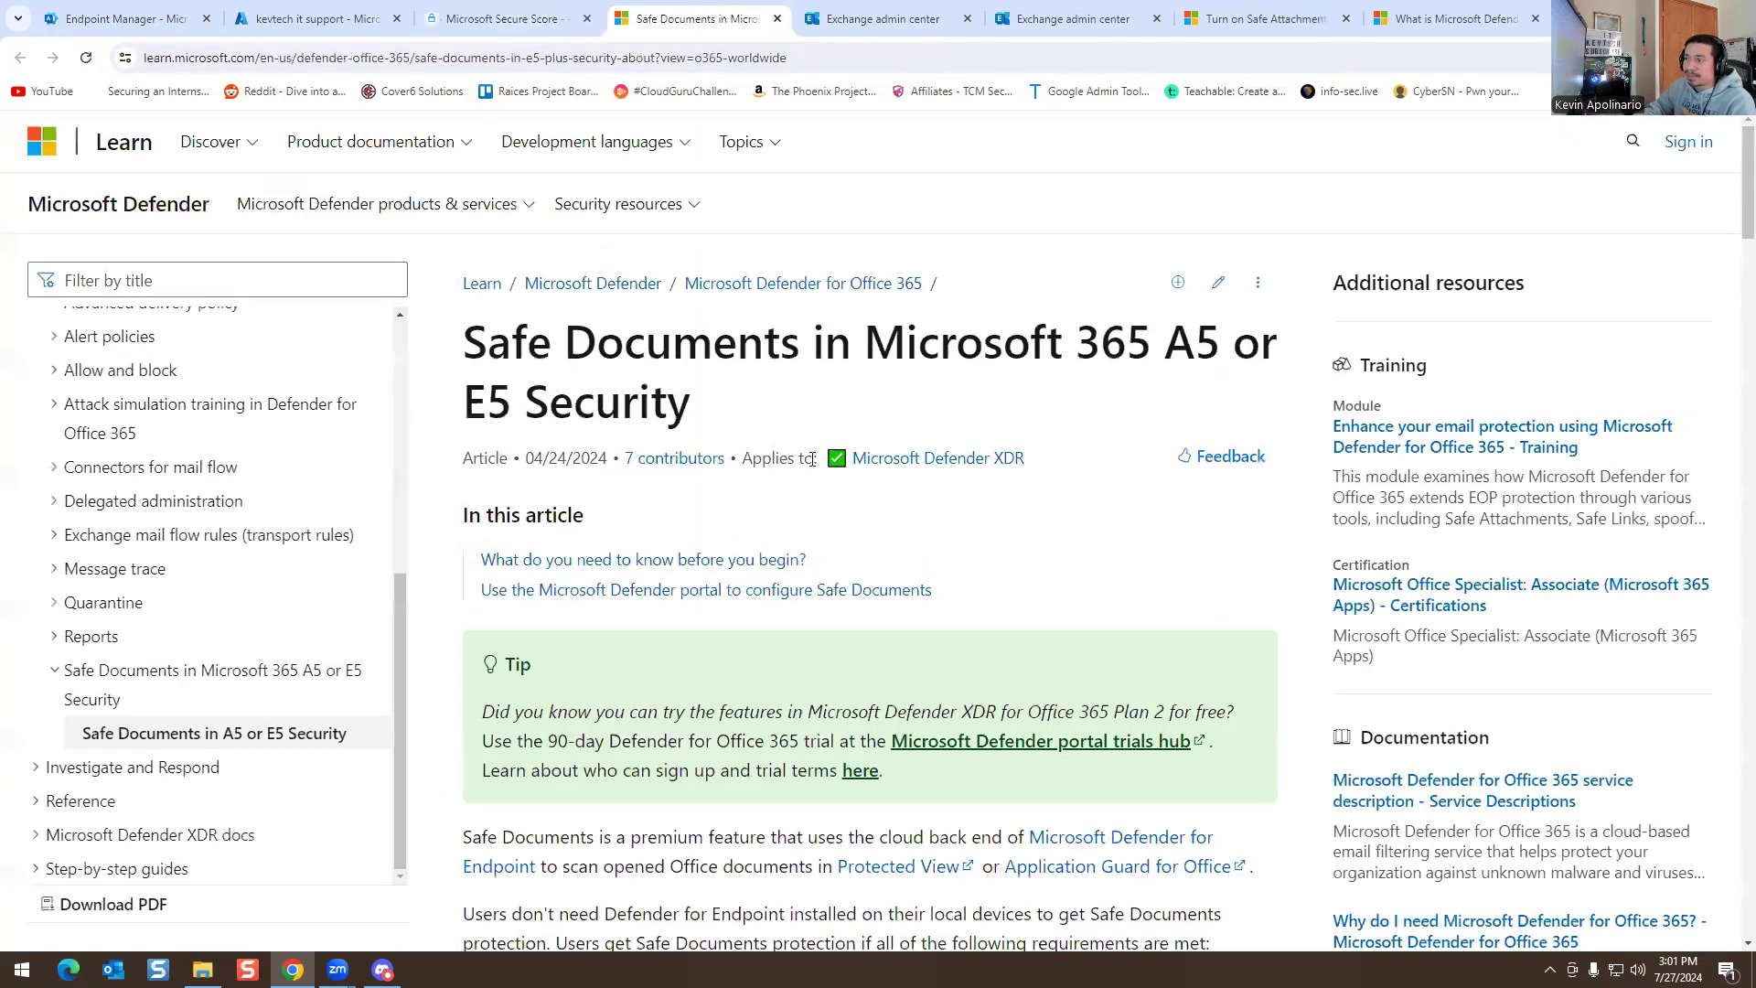
- Read the Safe Documents article's prerequisites and permissions, ending at the section on configuring Safe Documents in the Microsoft Defender portal
scroll(875, 459, down, 7)
scroll(1098, 446, down, 4)
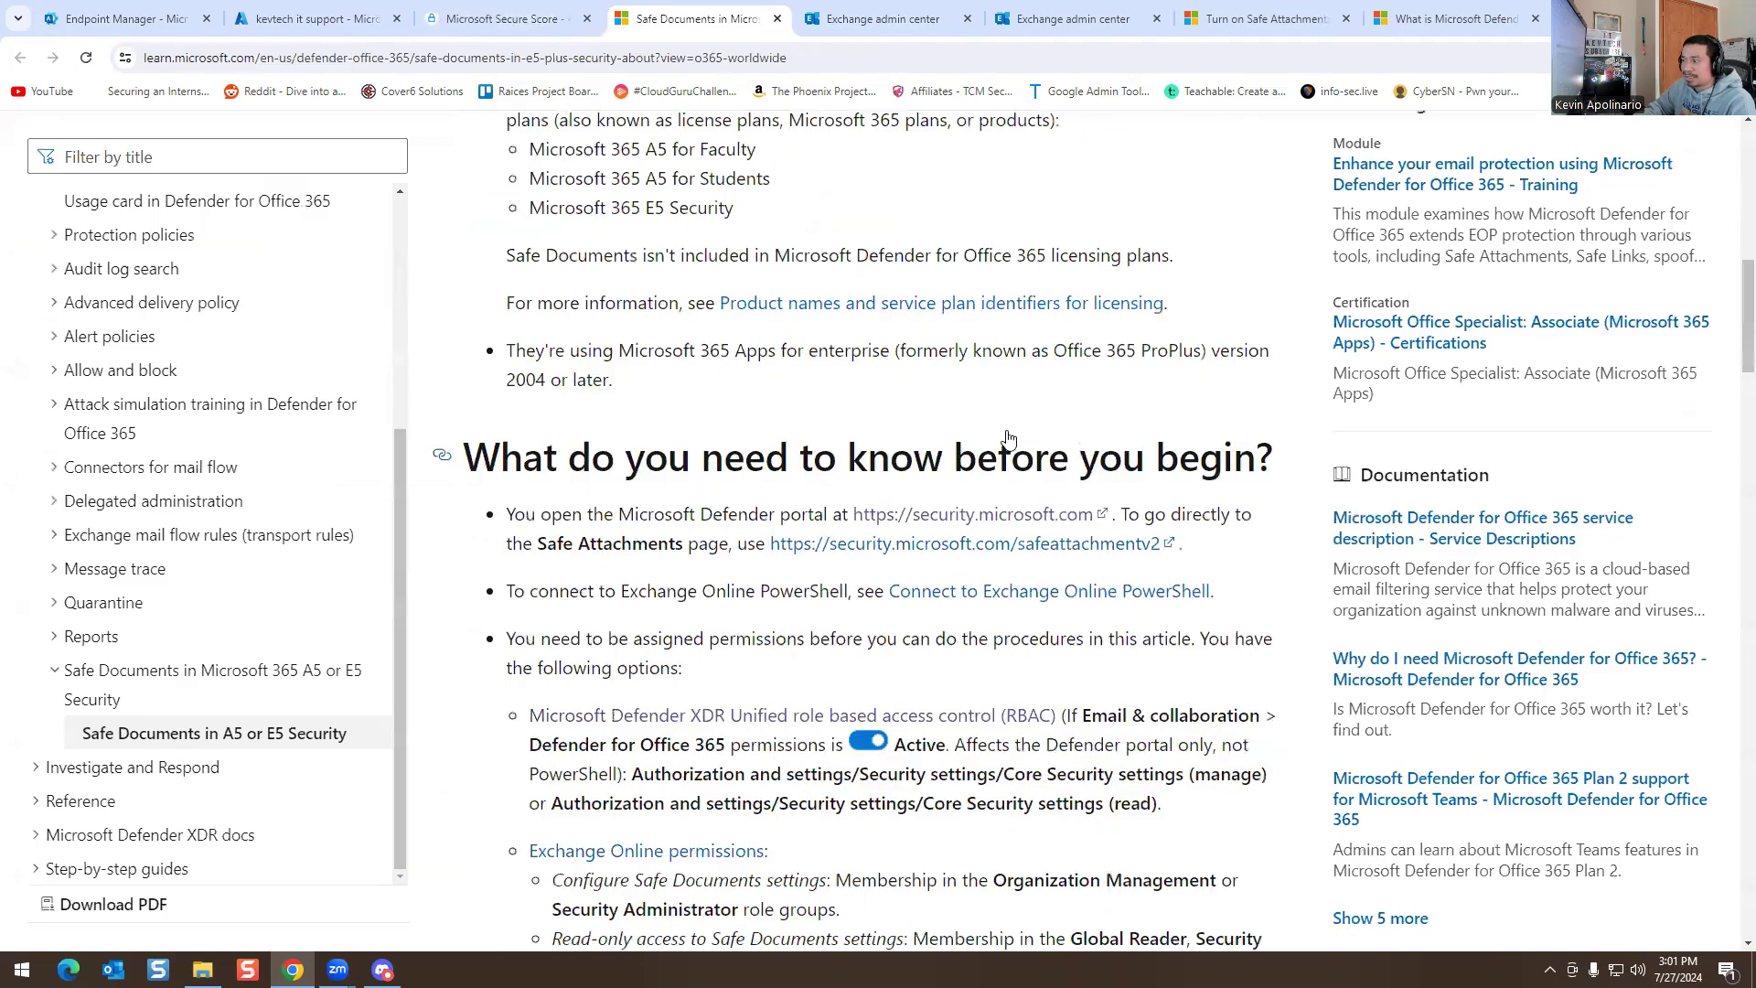
scroll(708, 521, down, 2)
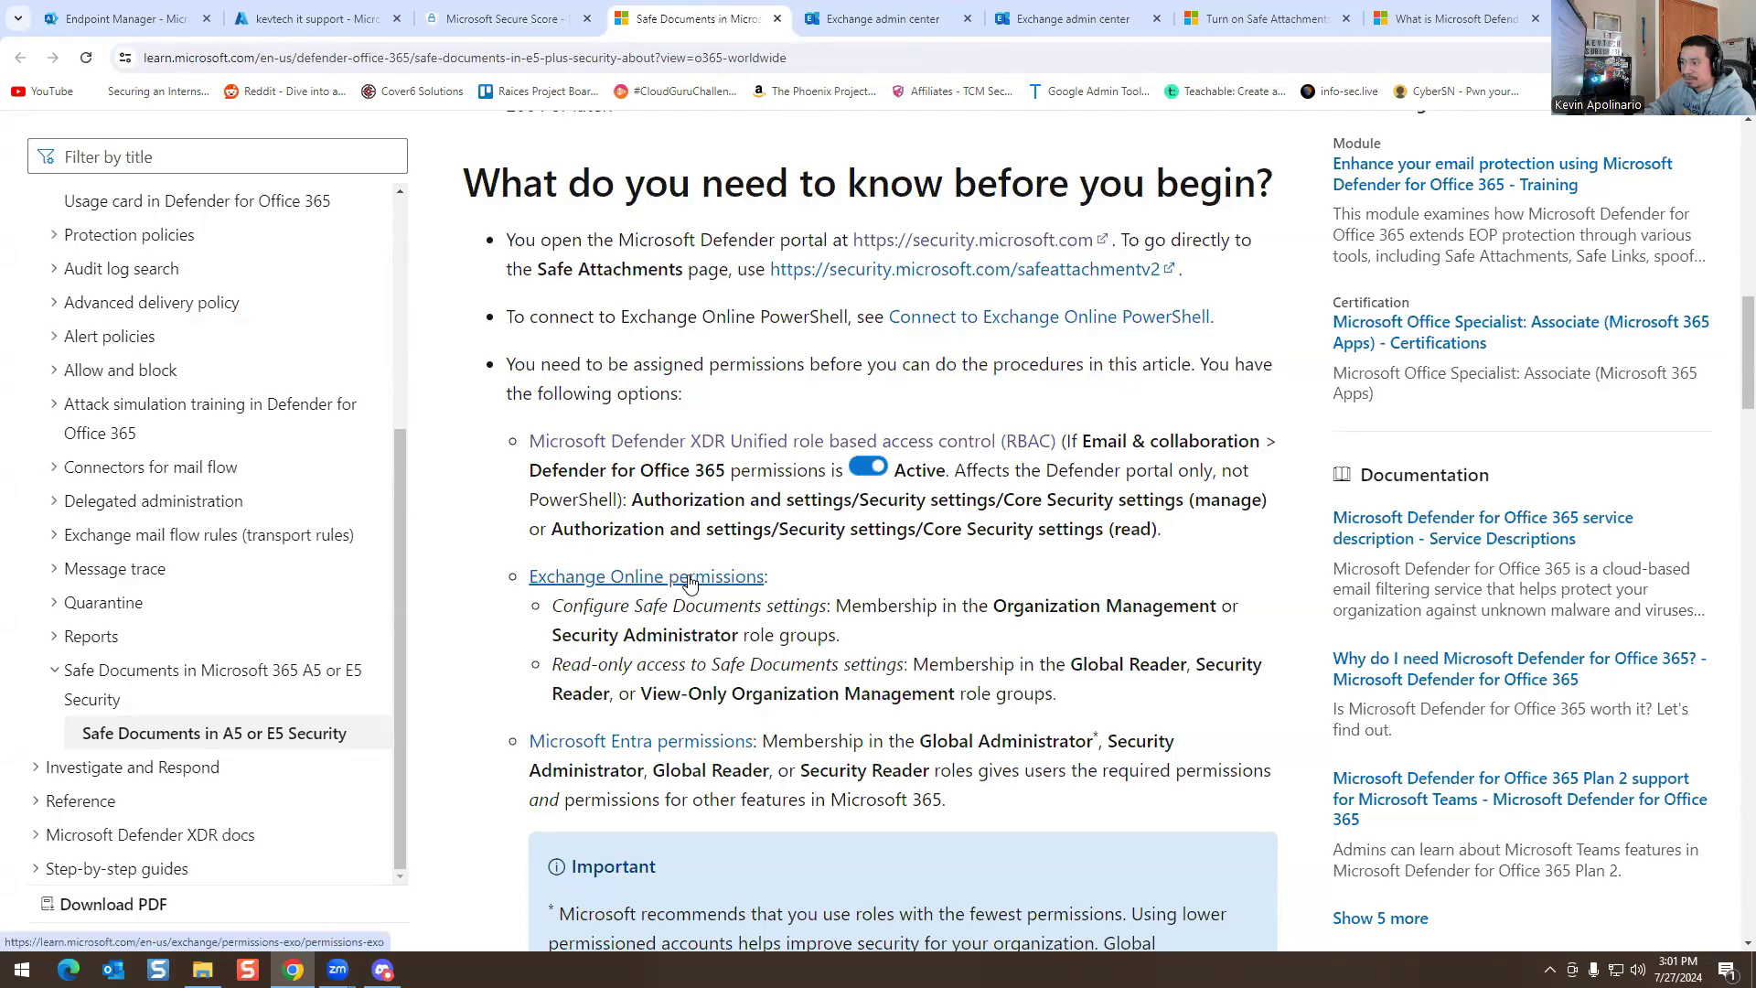
scroll(733, 699, down, 10)
scroll(841, 434, down, 3)
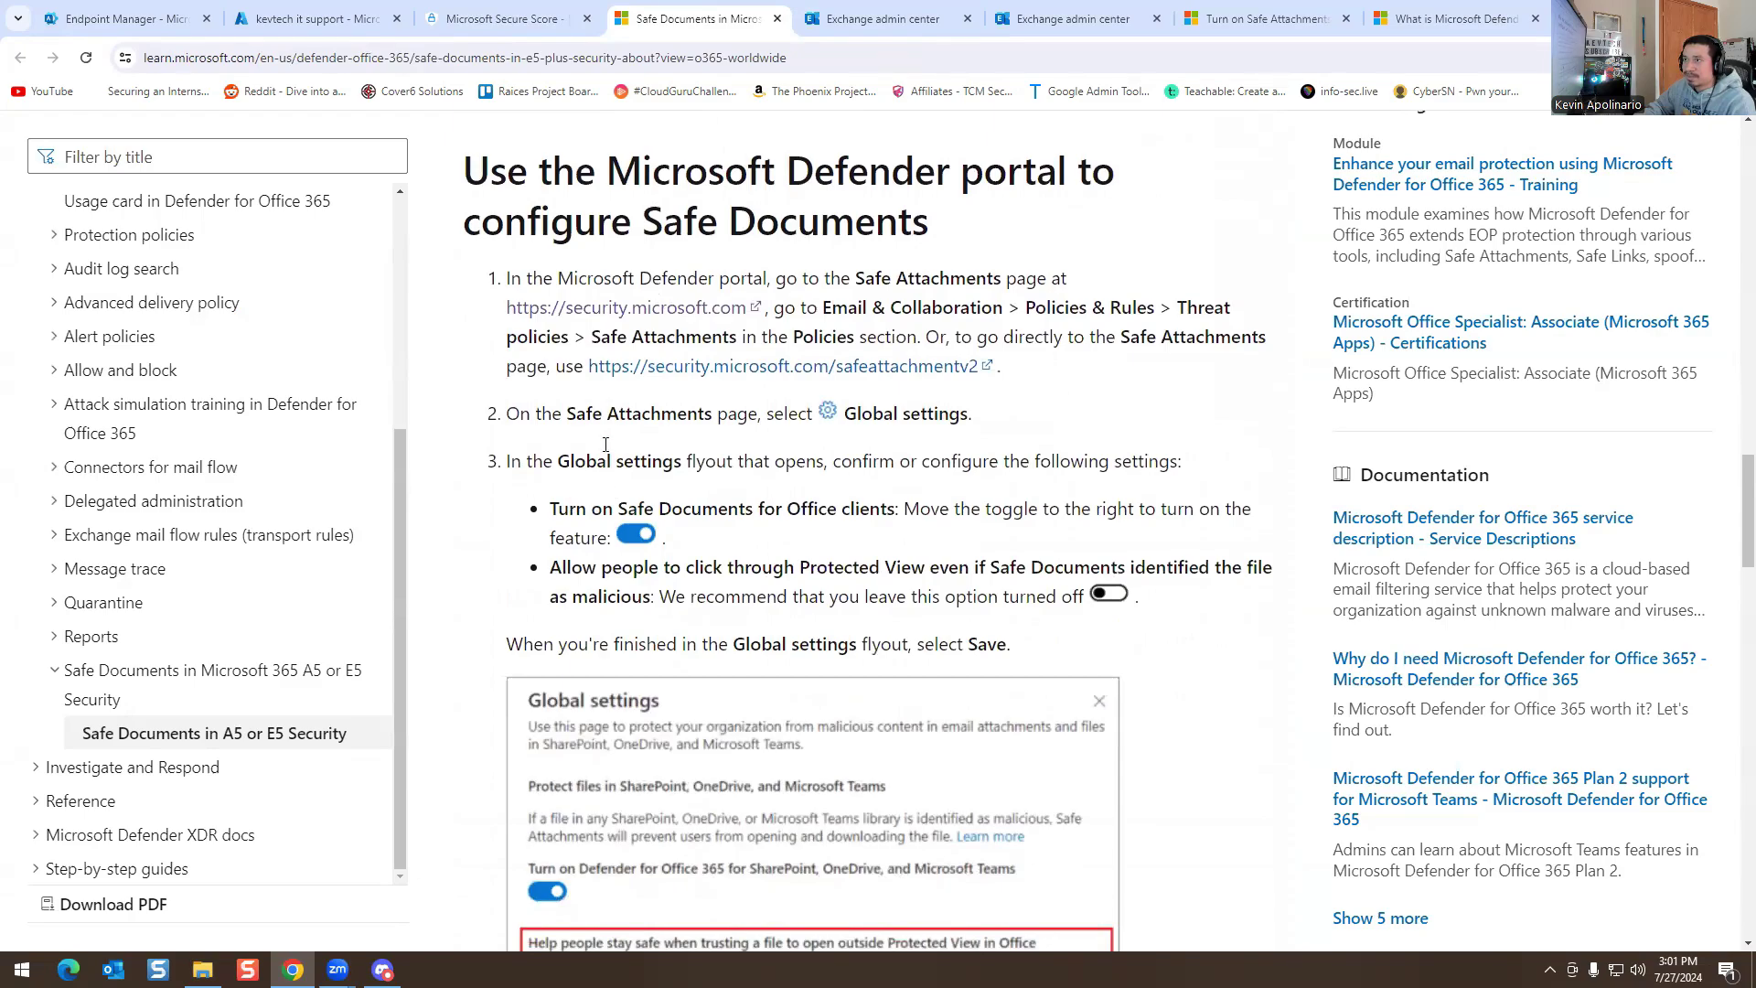
scroll(606, 444, down, 4)
scroll(703, 400, up, 4)
- View the Email & collaboration alerts in Microsoft Defender and compare the location with the navigation path in the Safe Documents article
click(494, 16)
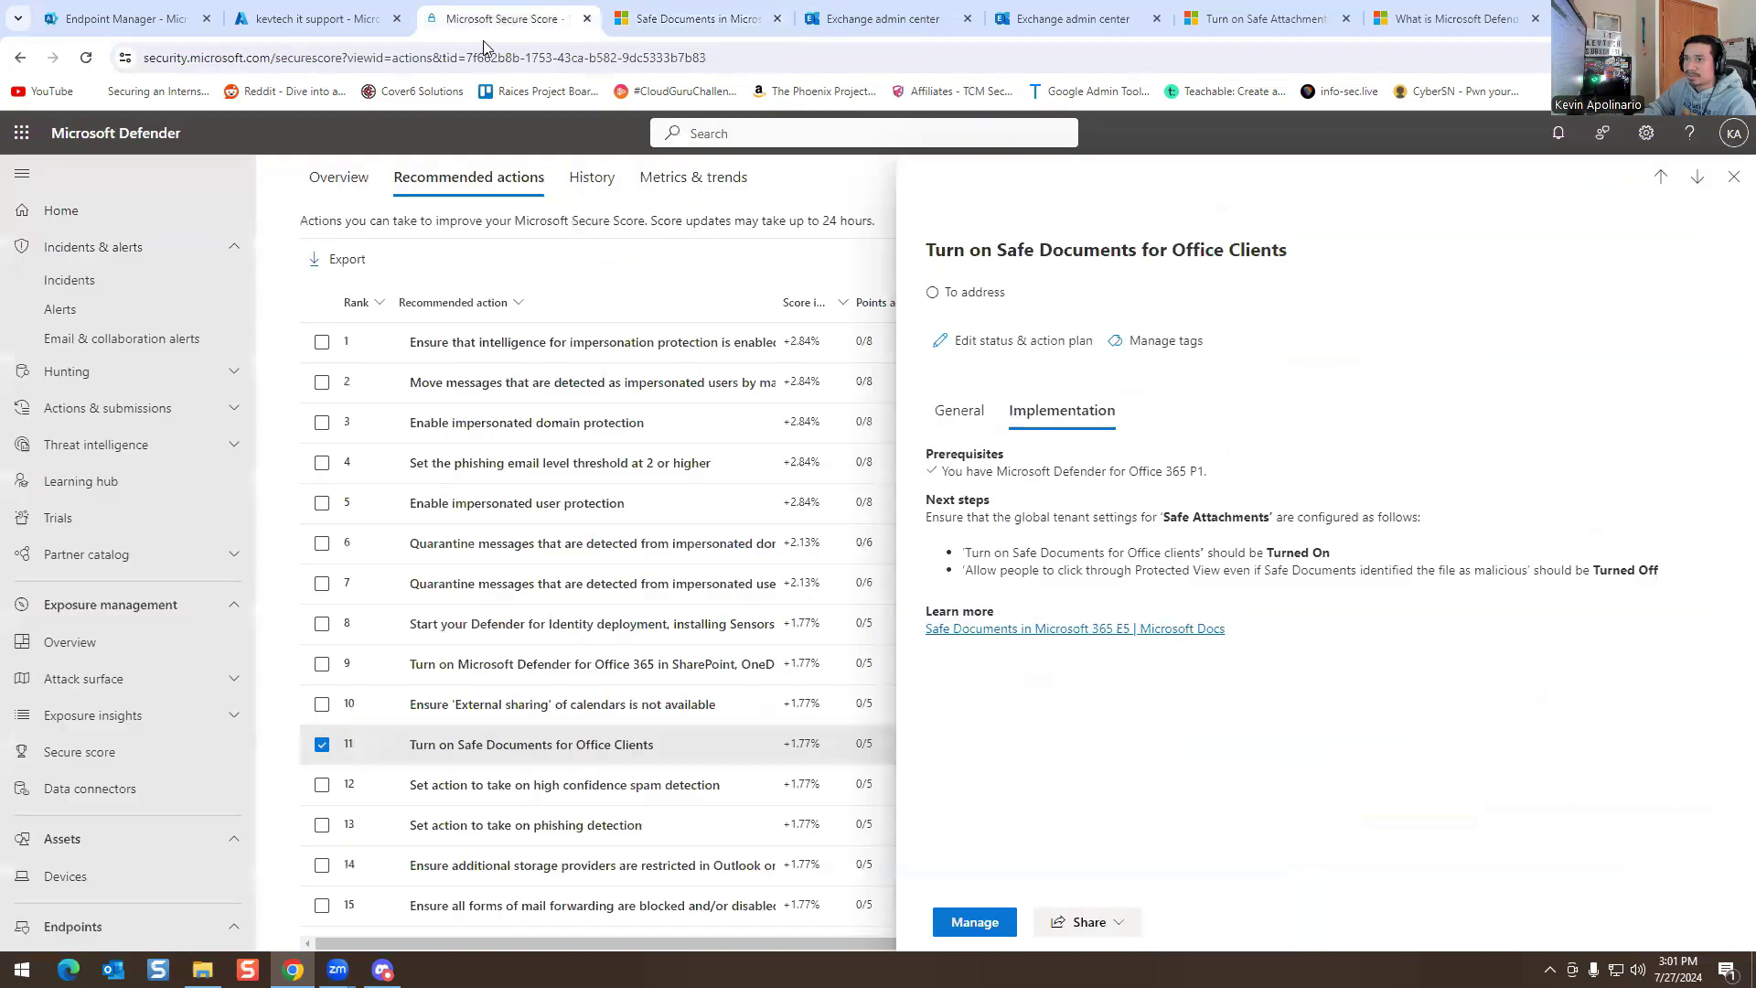
click(157, 344)
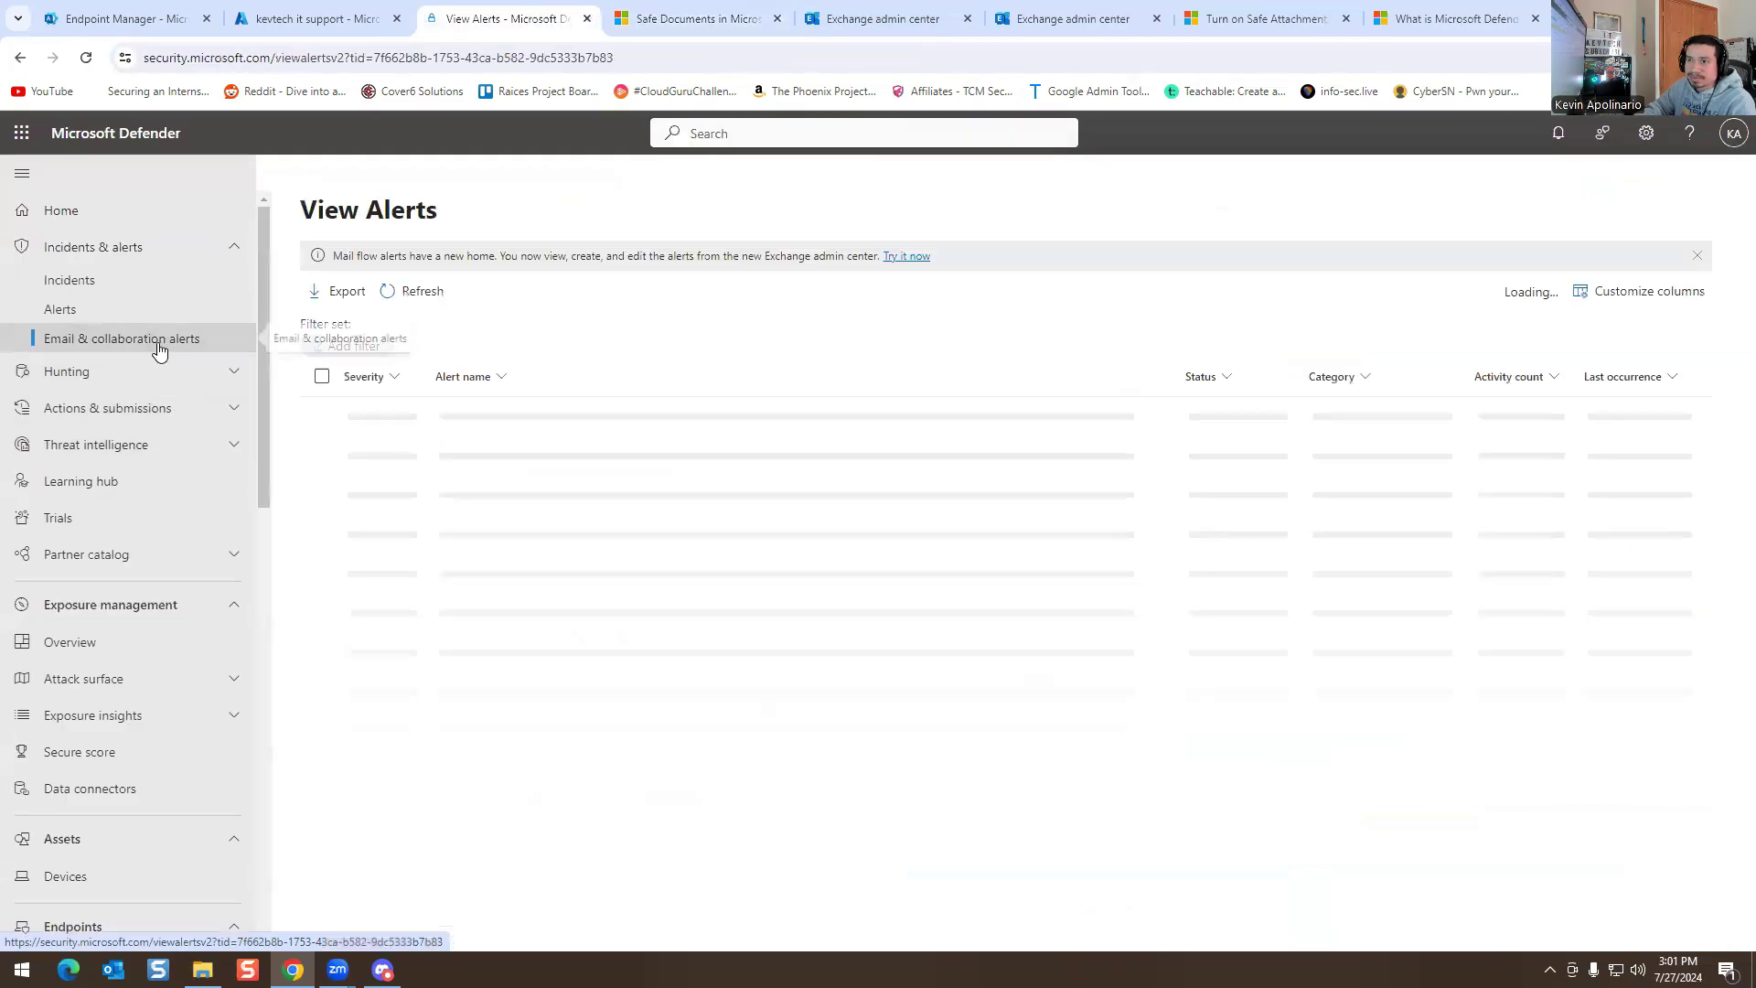
click(1068, 23)
click(848, 22)
click(631, 11)
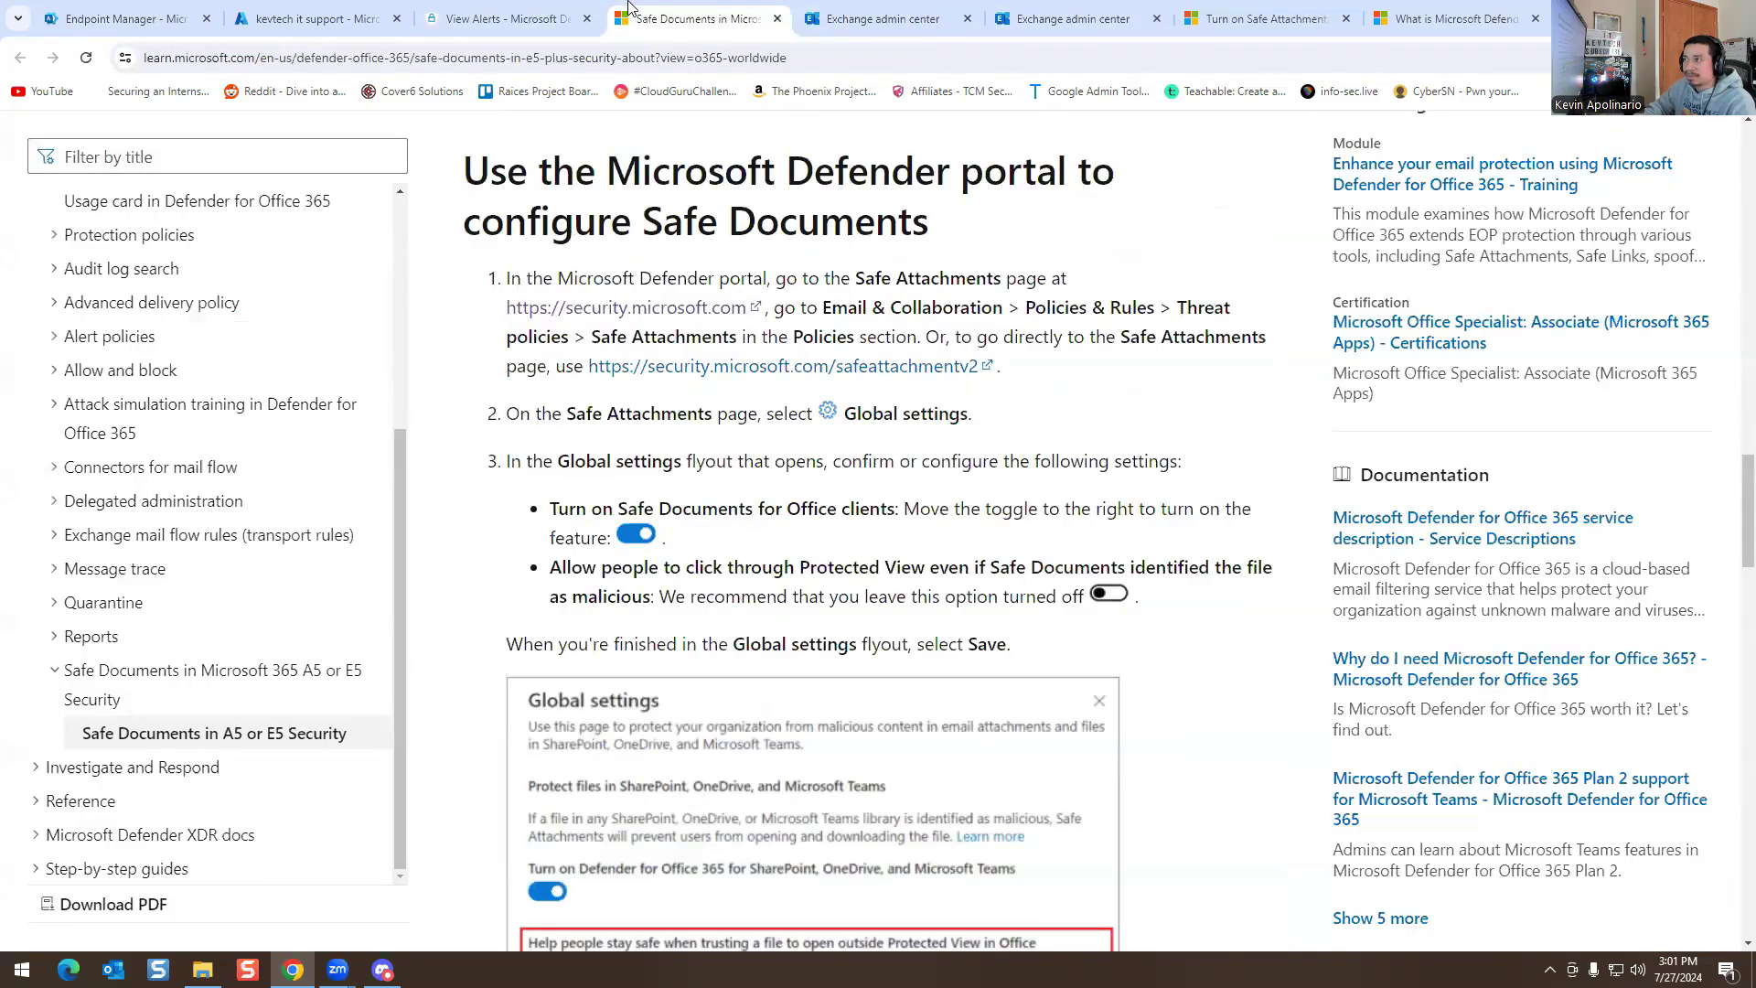
click(512, 16)
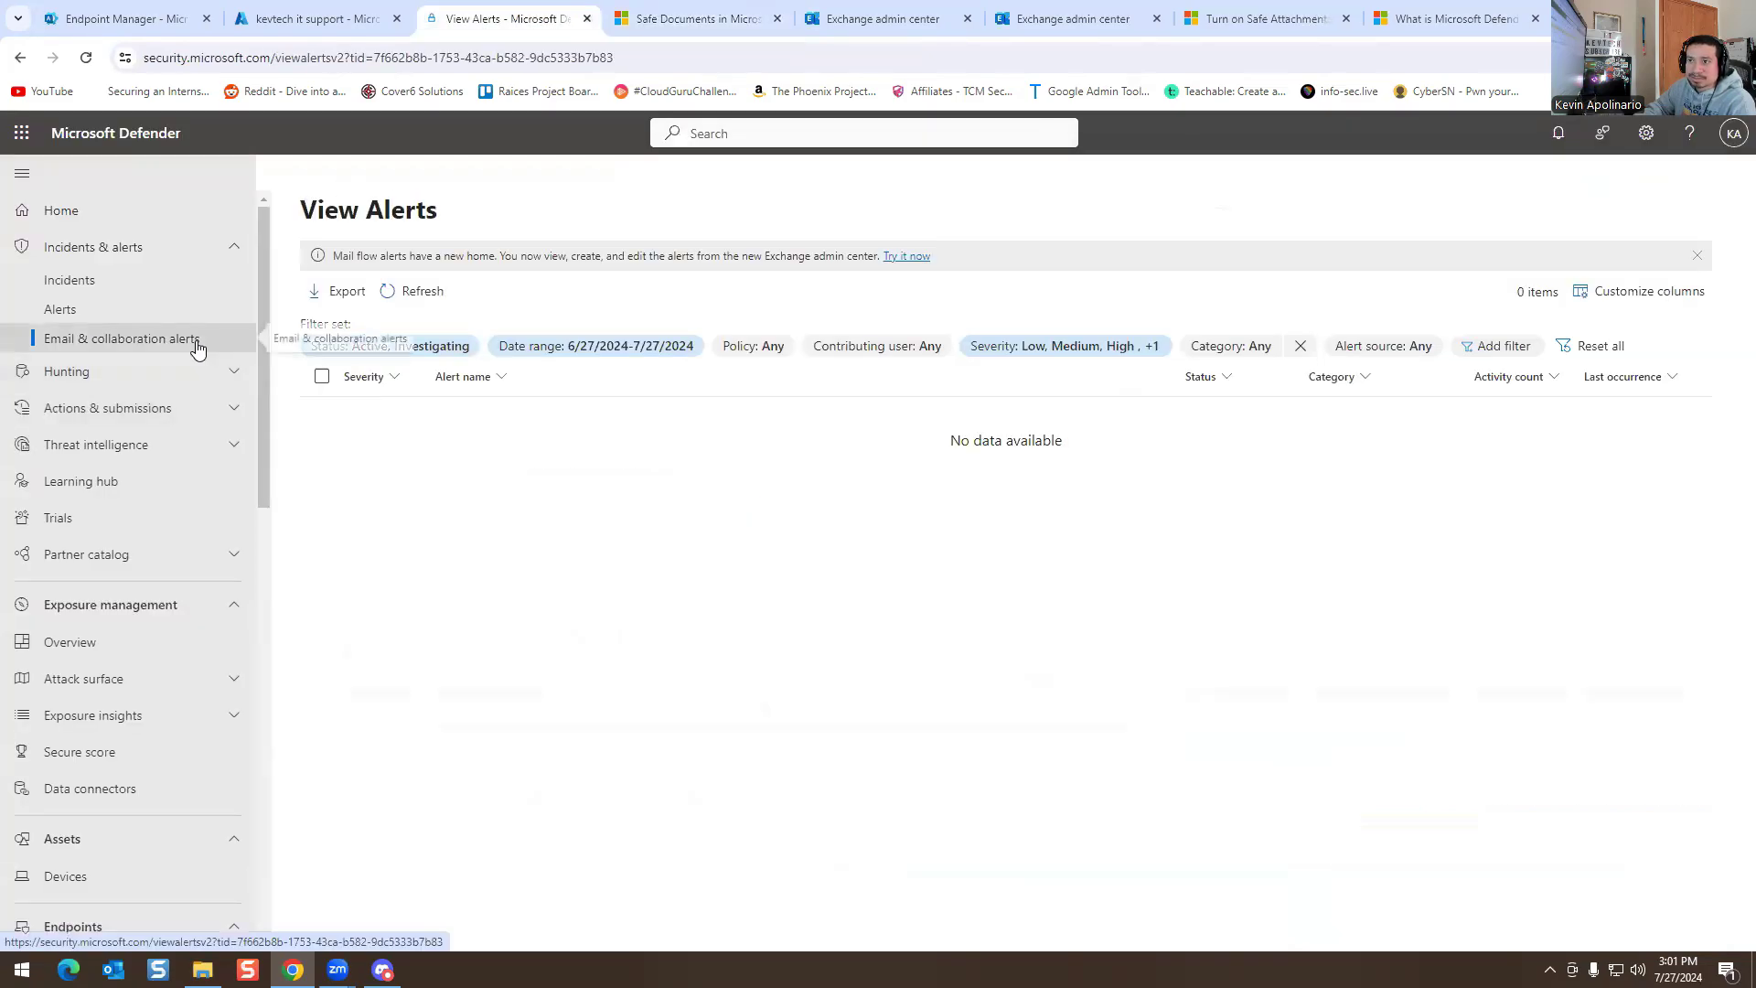
- Open the Policies & rules page under Email & collaboration in Microsoft Defender
scroll(194, 476, down, 4)
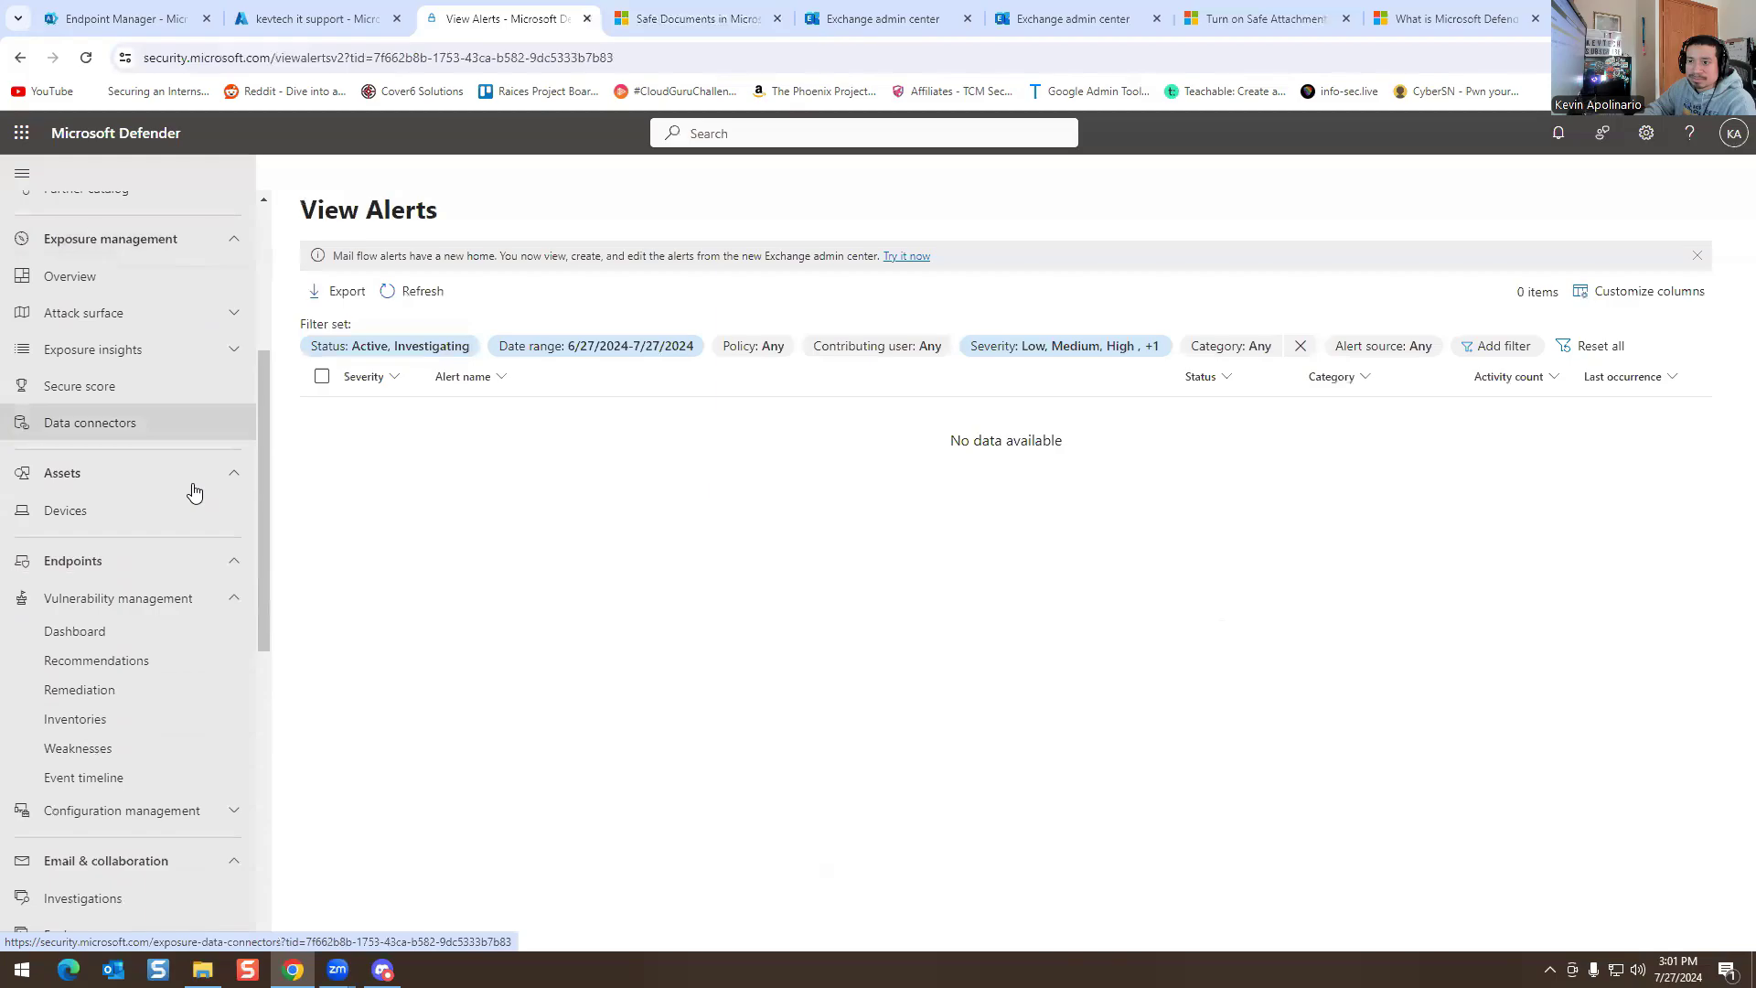
scroll(192, 490, down, 4)
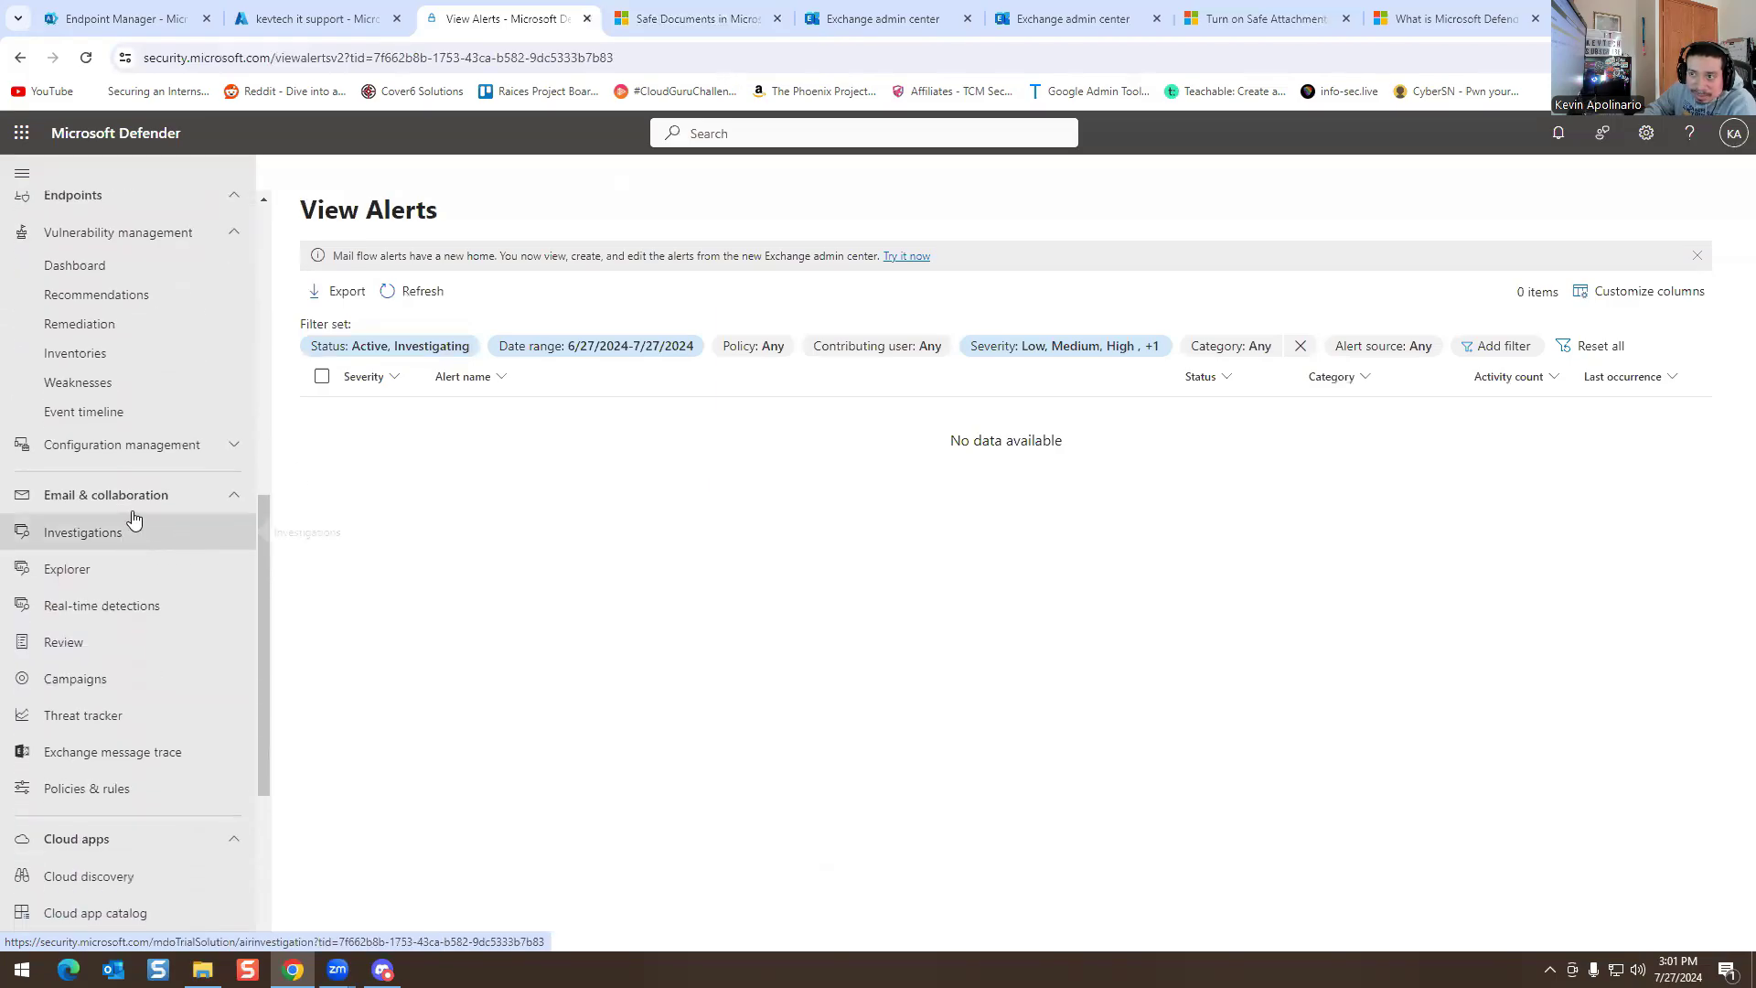
click(130, 500)
click(130, 500)
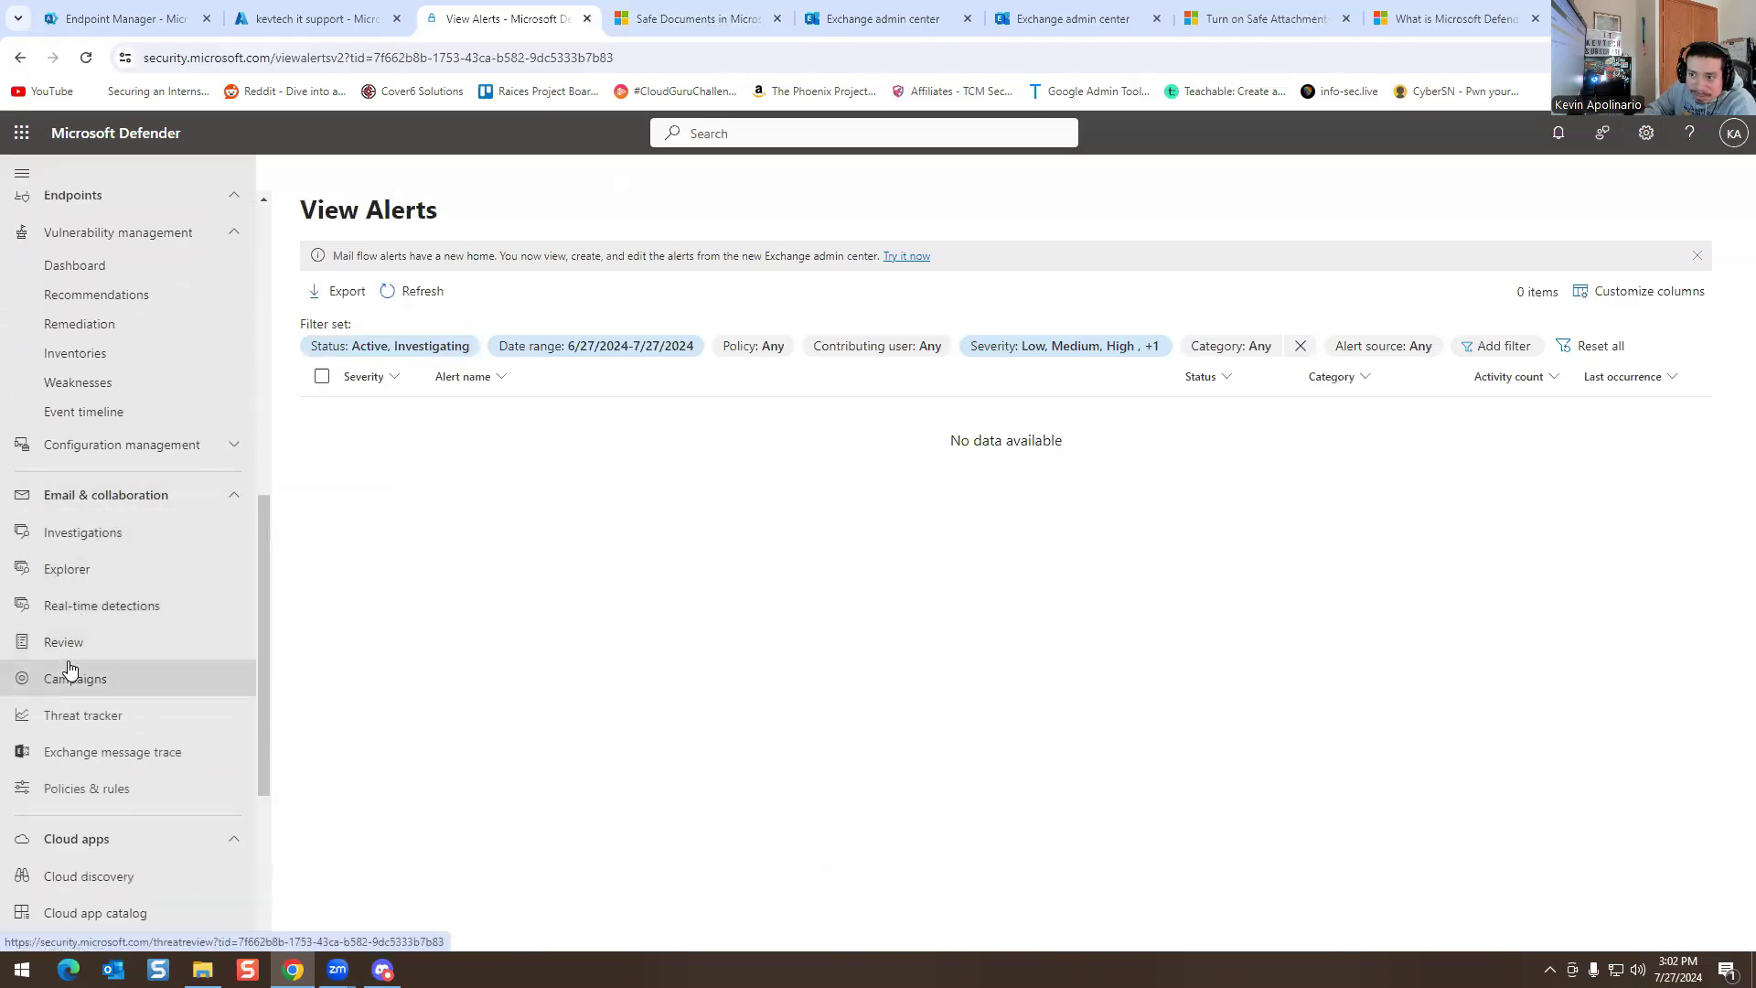
click(101, 788)
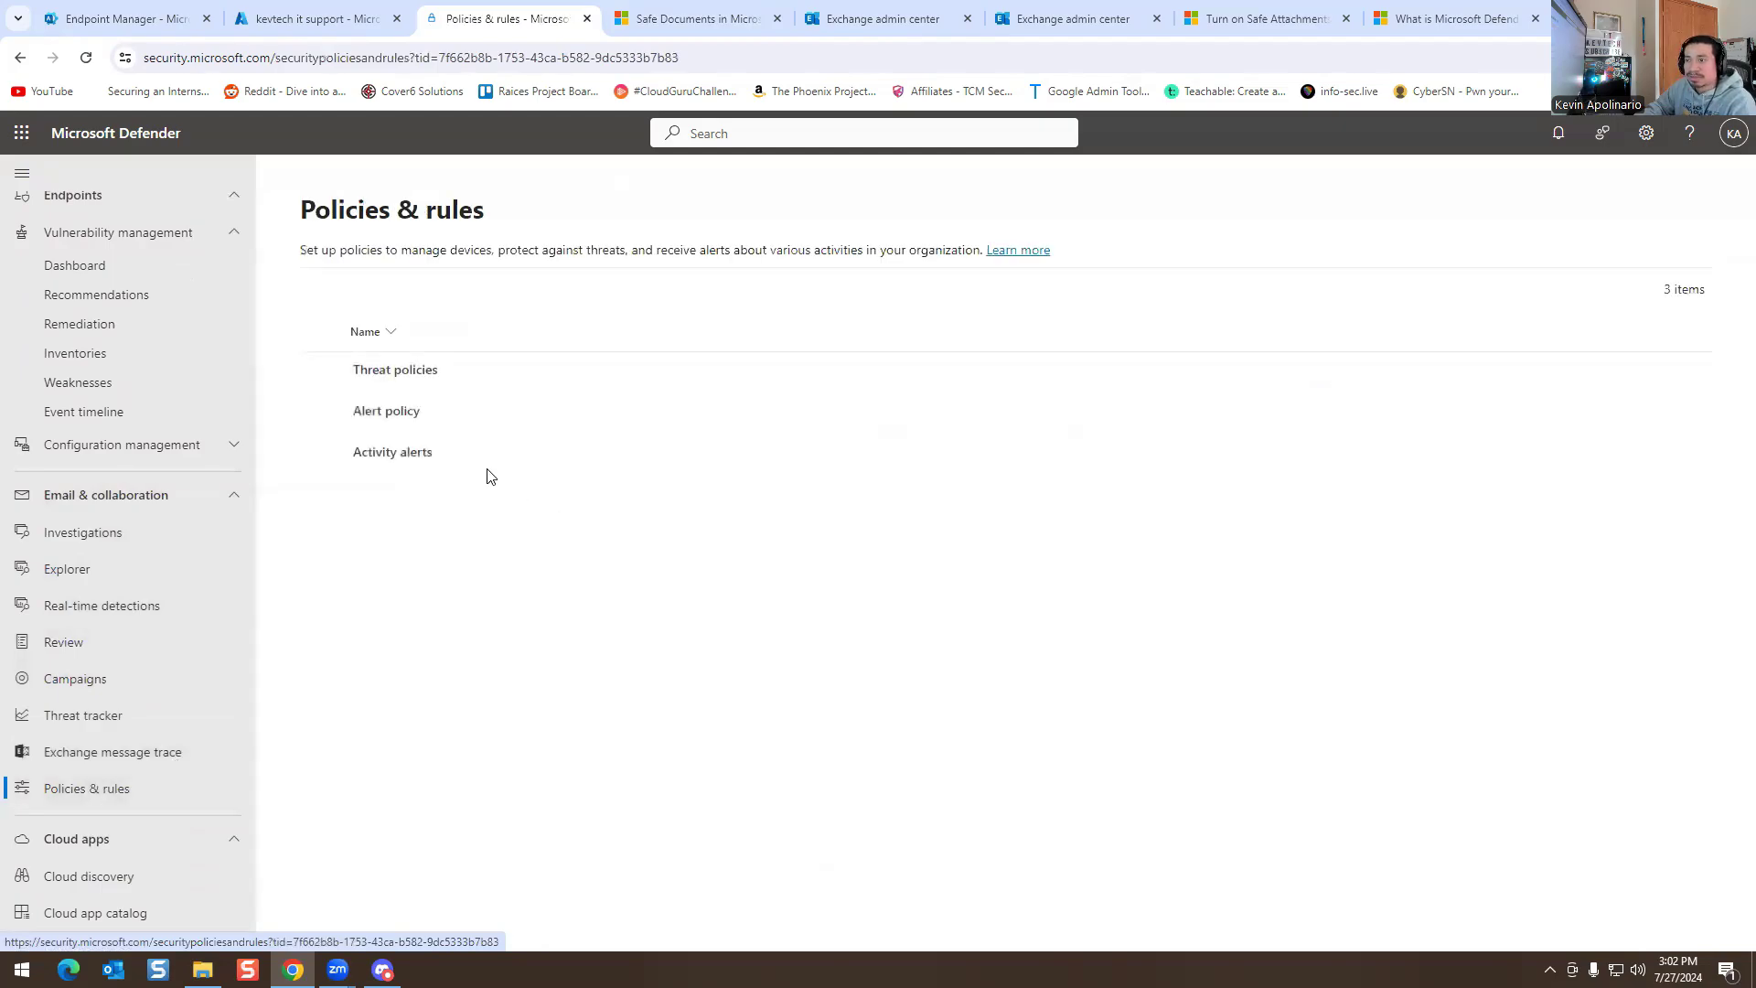
- Following the path in the Safe Documents article, open Threat policies and the Safe Attachments policy page
click(885, 13)
click(696, 18)
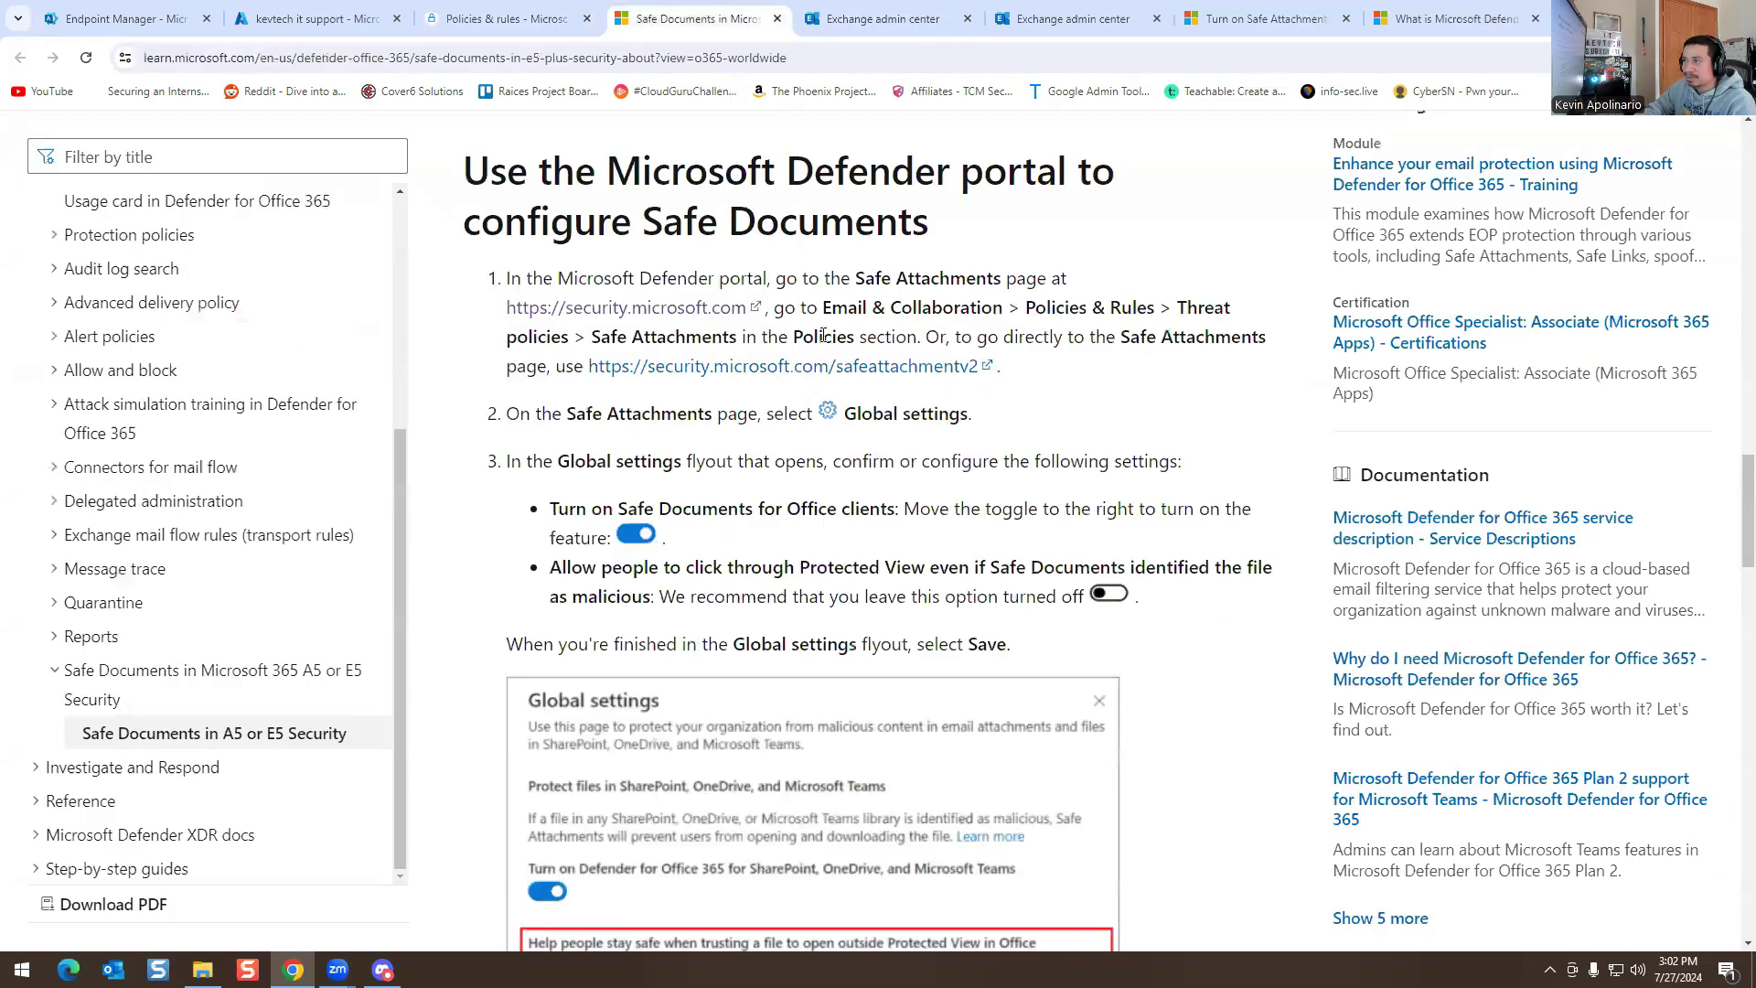
click(507, 18)
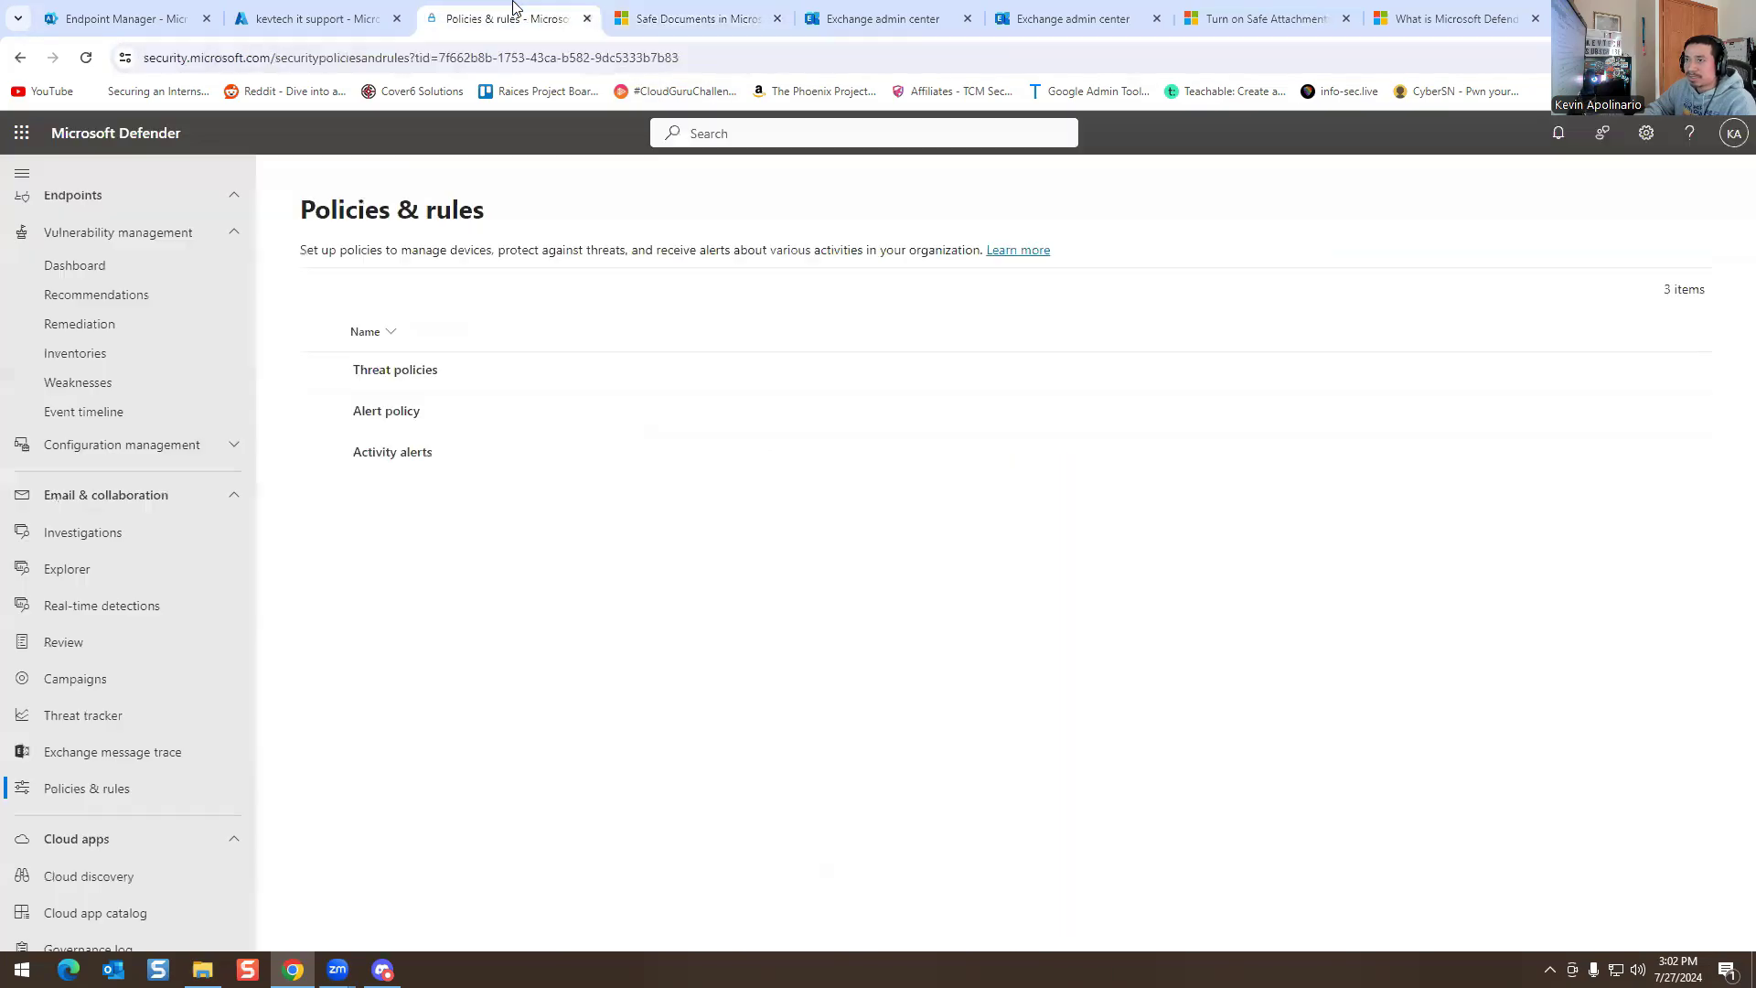
click(400, 371)
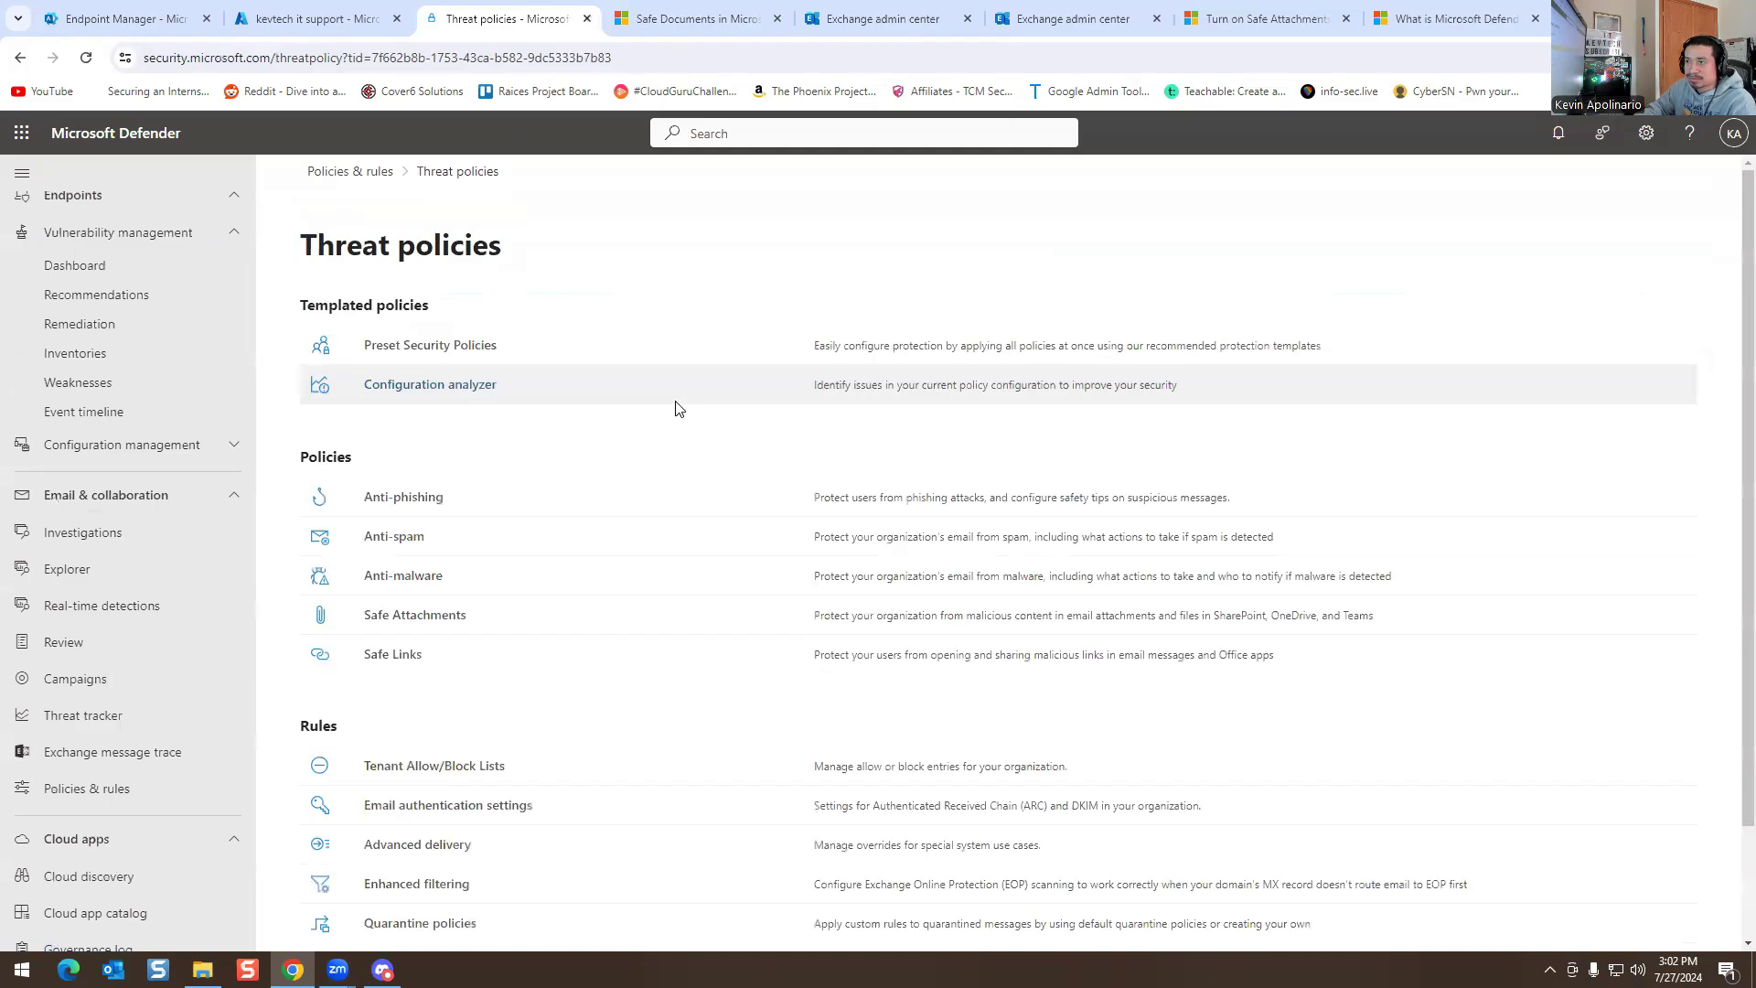
click(694, 14)
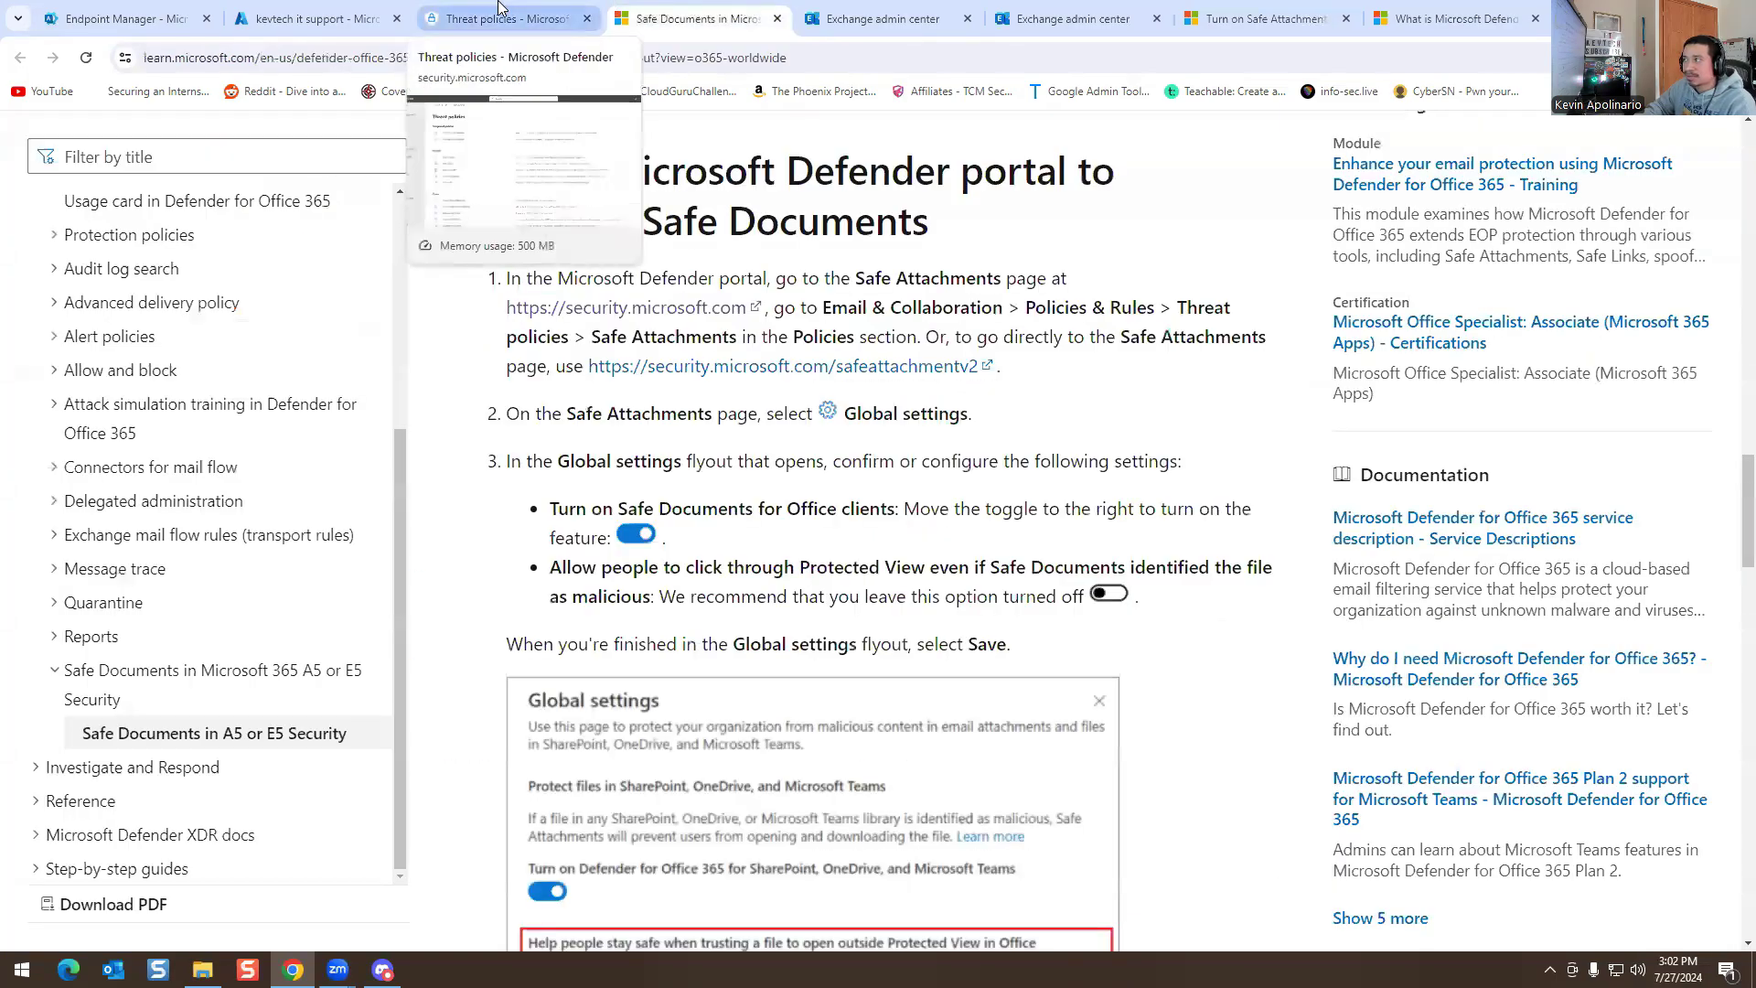
click(514, 11)
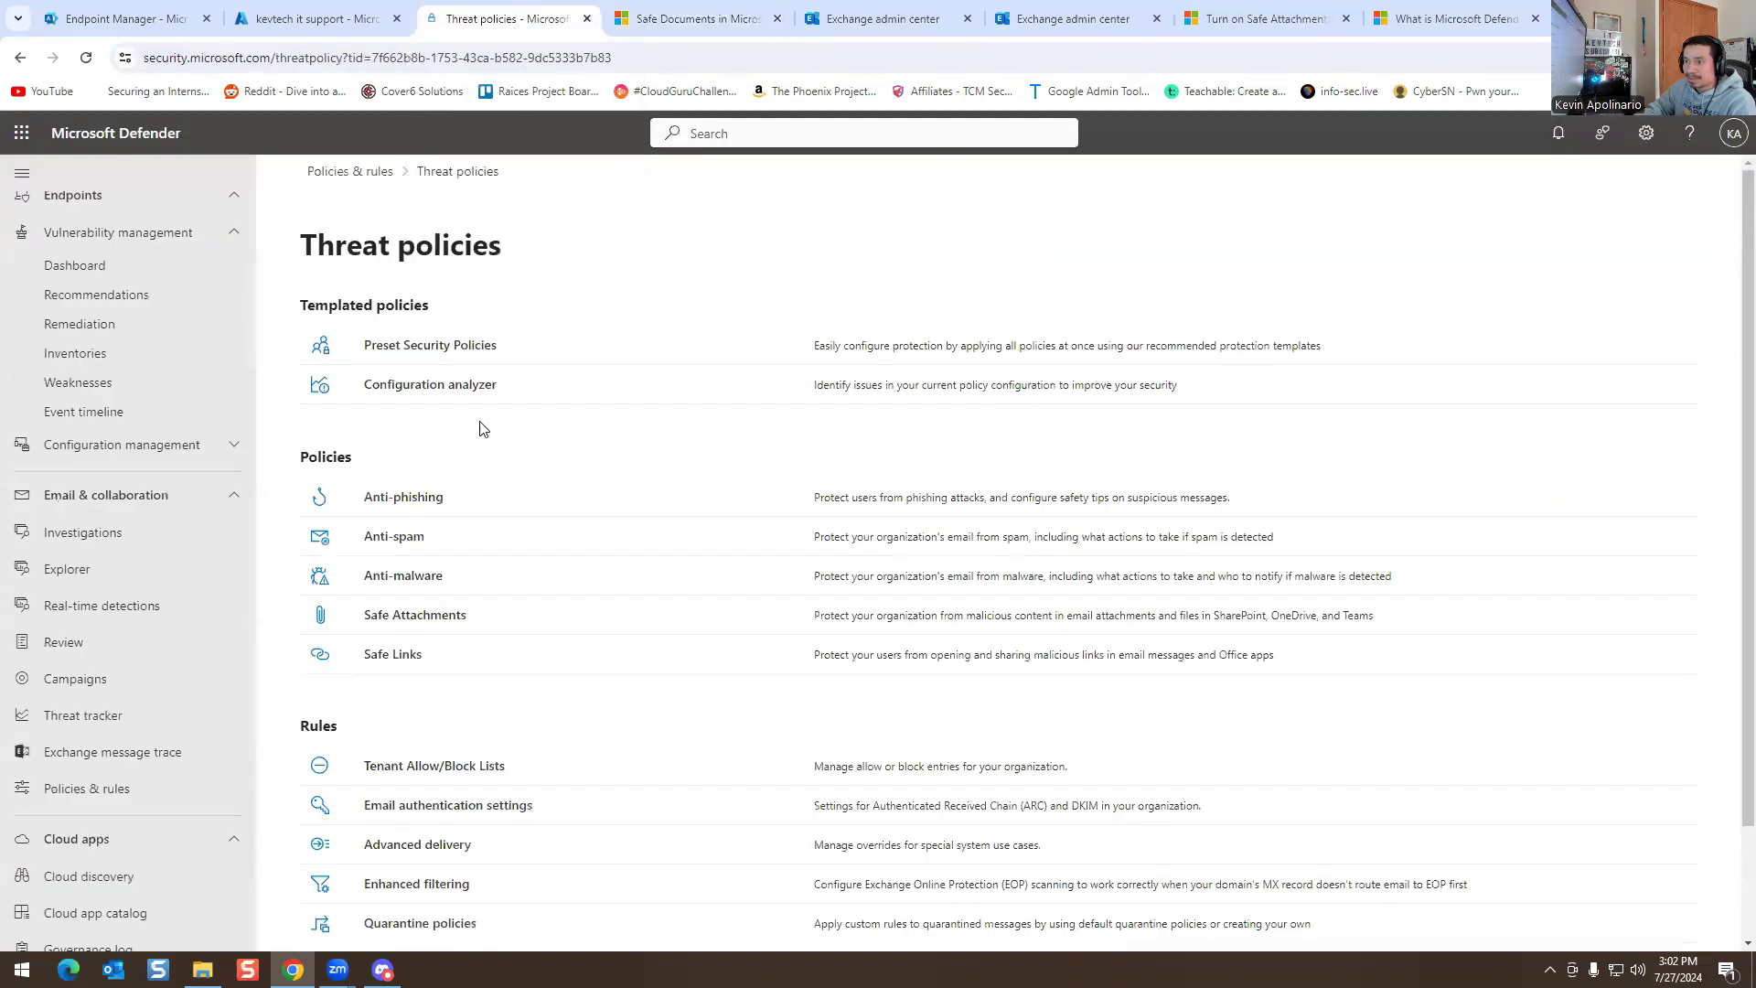
click(397, 617)
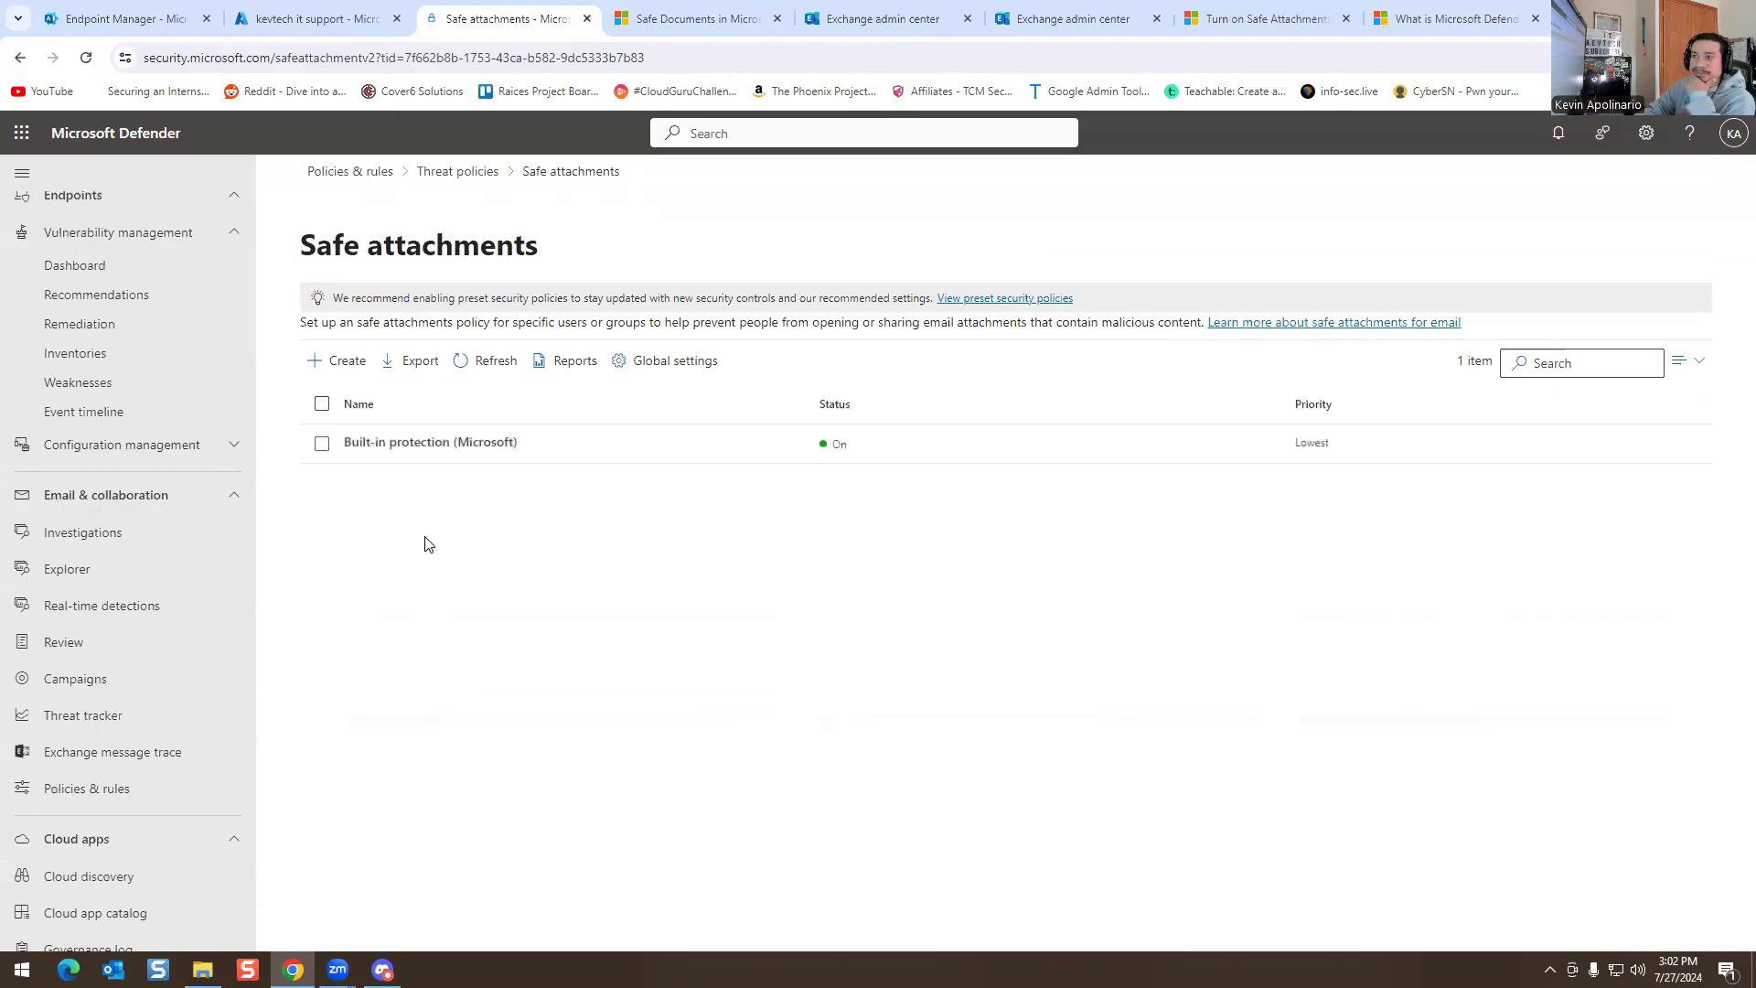
- Check the article, view the Built-in protection (Microsoft) policy's details in Safe attachments, and close them without changes
click(691, 28)
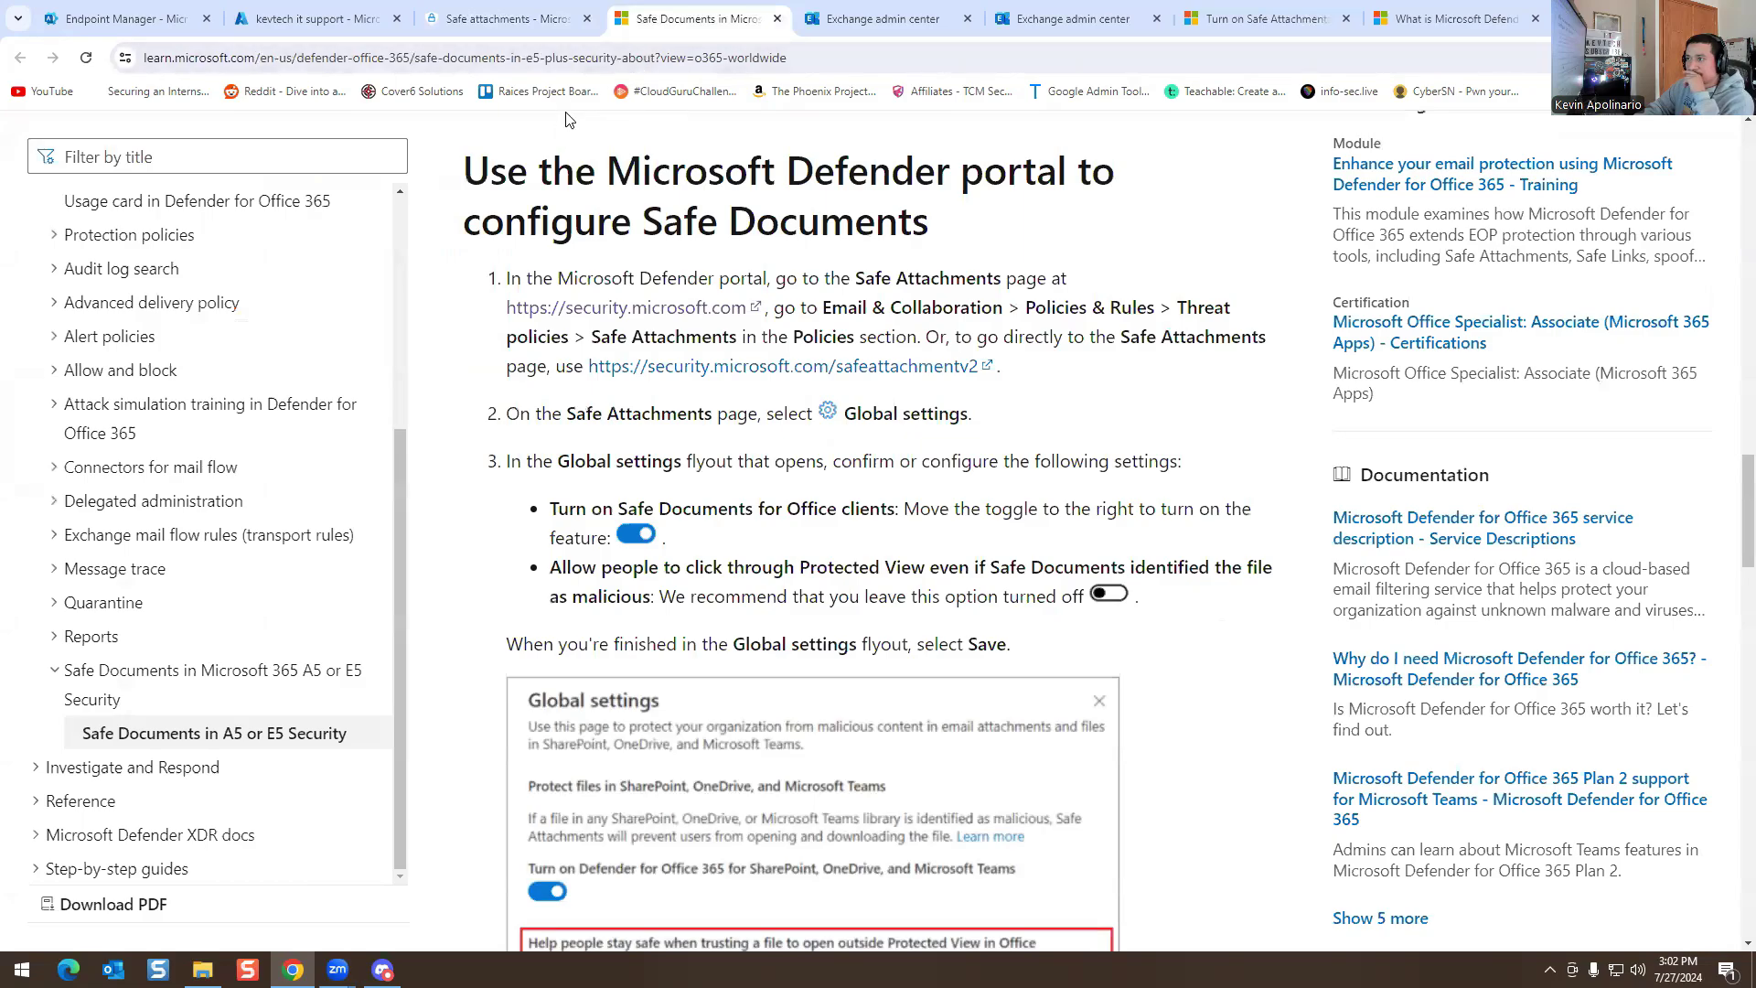
click(516, 19)
click(395, 443)
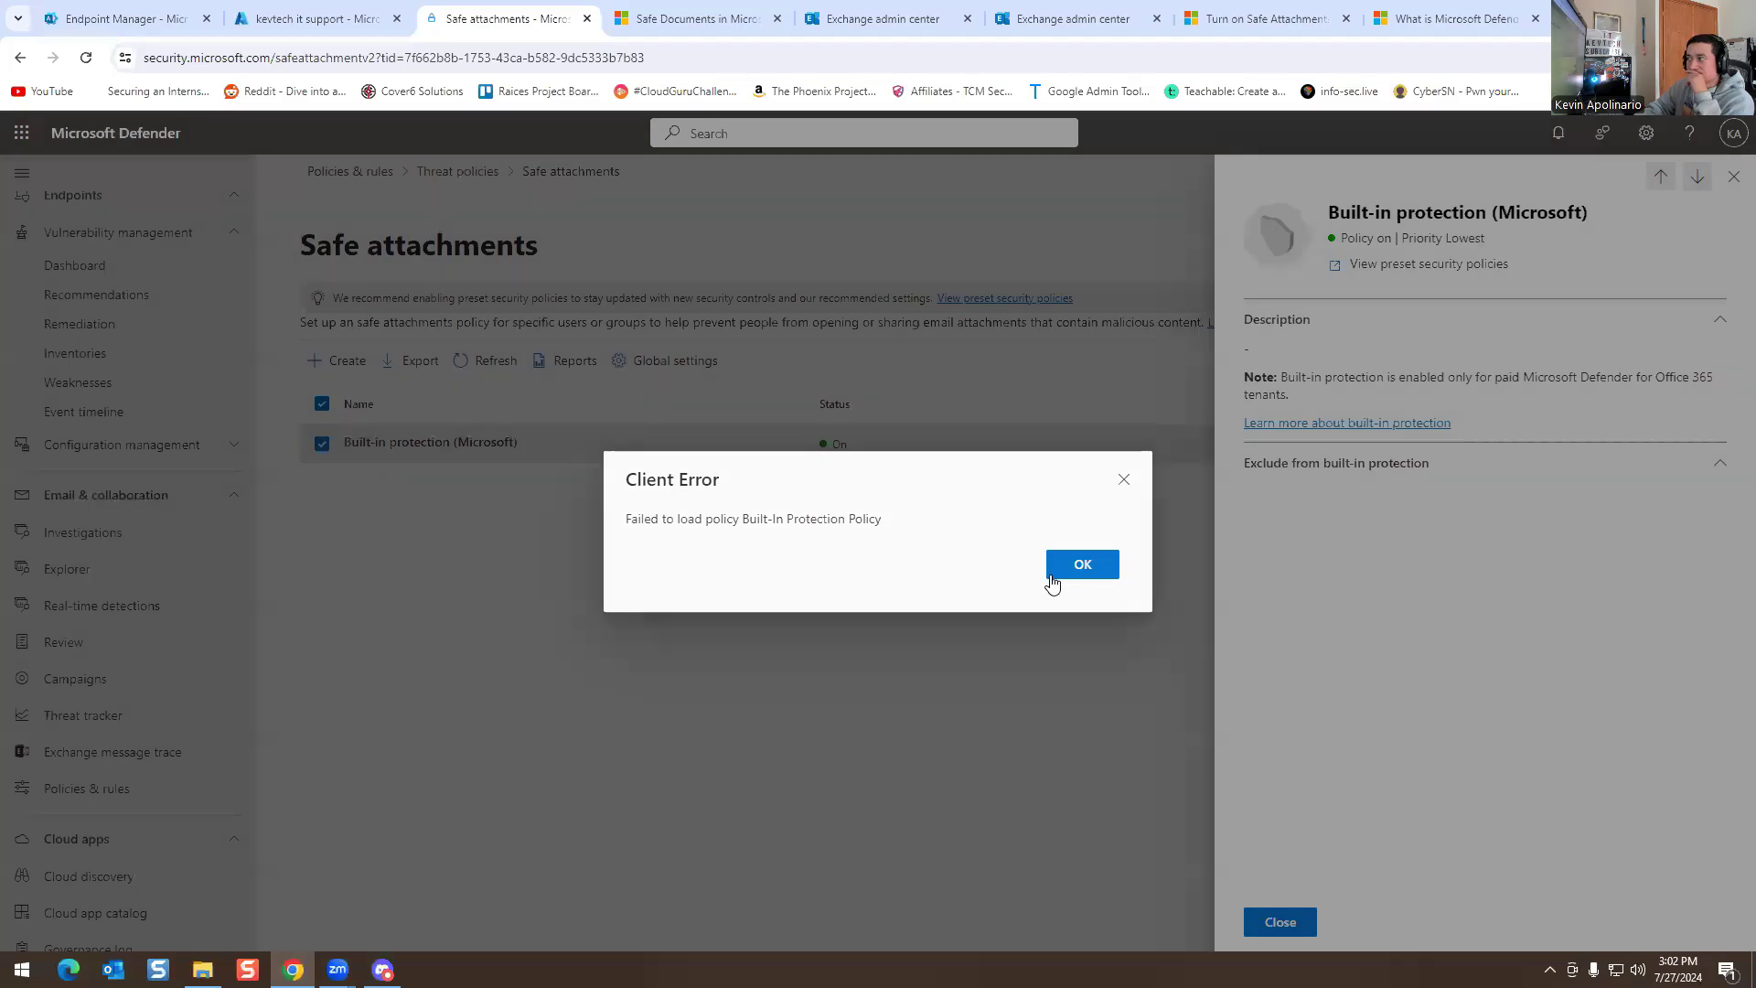
click(1081, 564)
click(1450, 470)
click(1718, 468)
click(1694, 326)
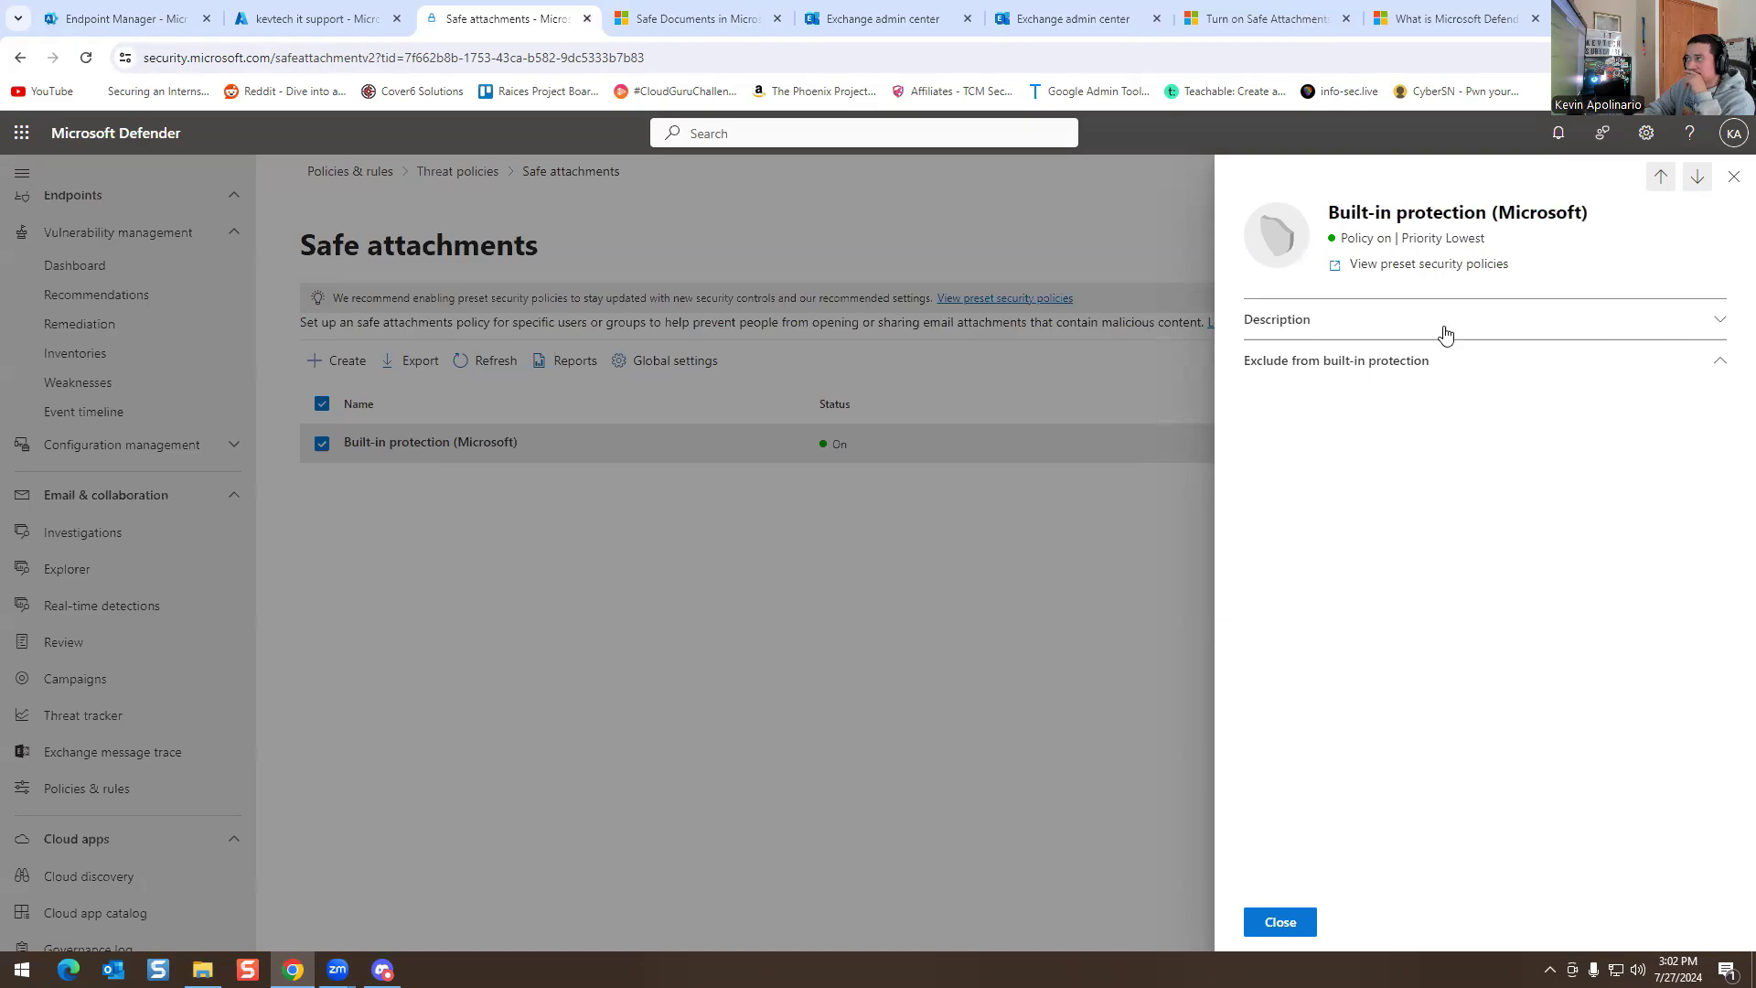
click(1733, 178)
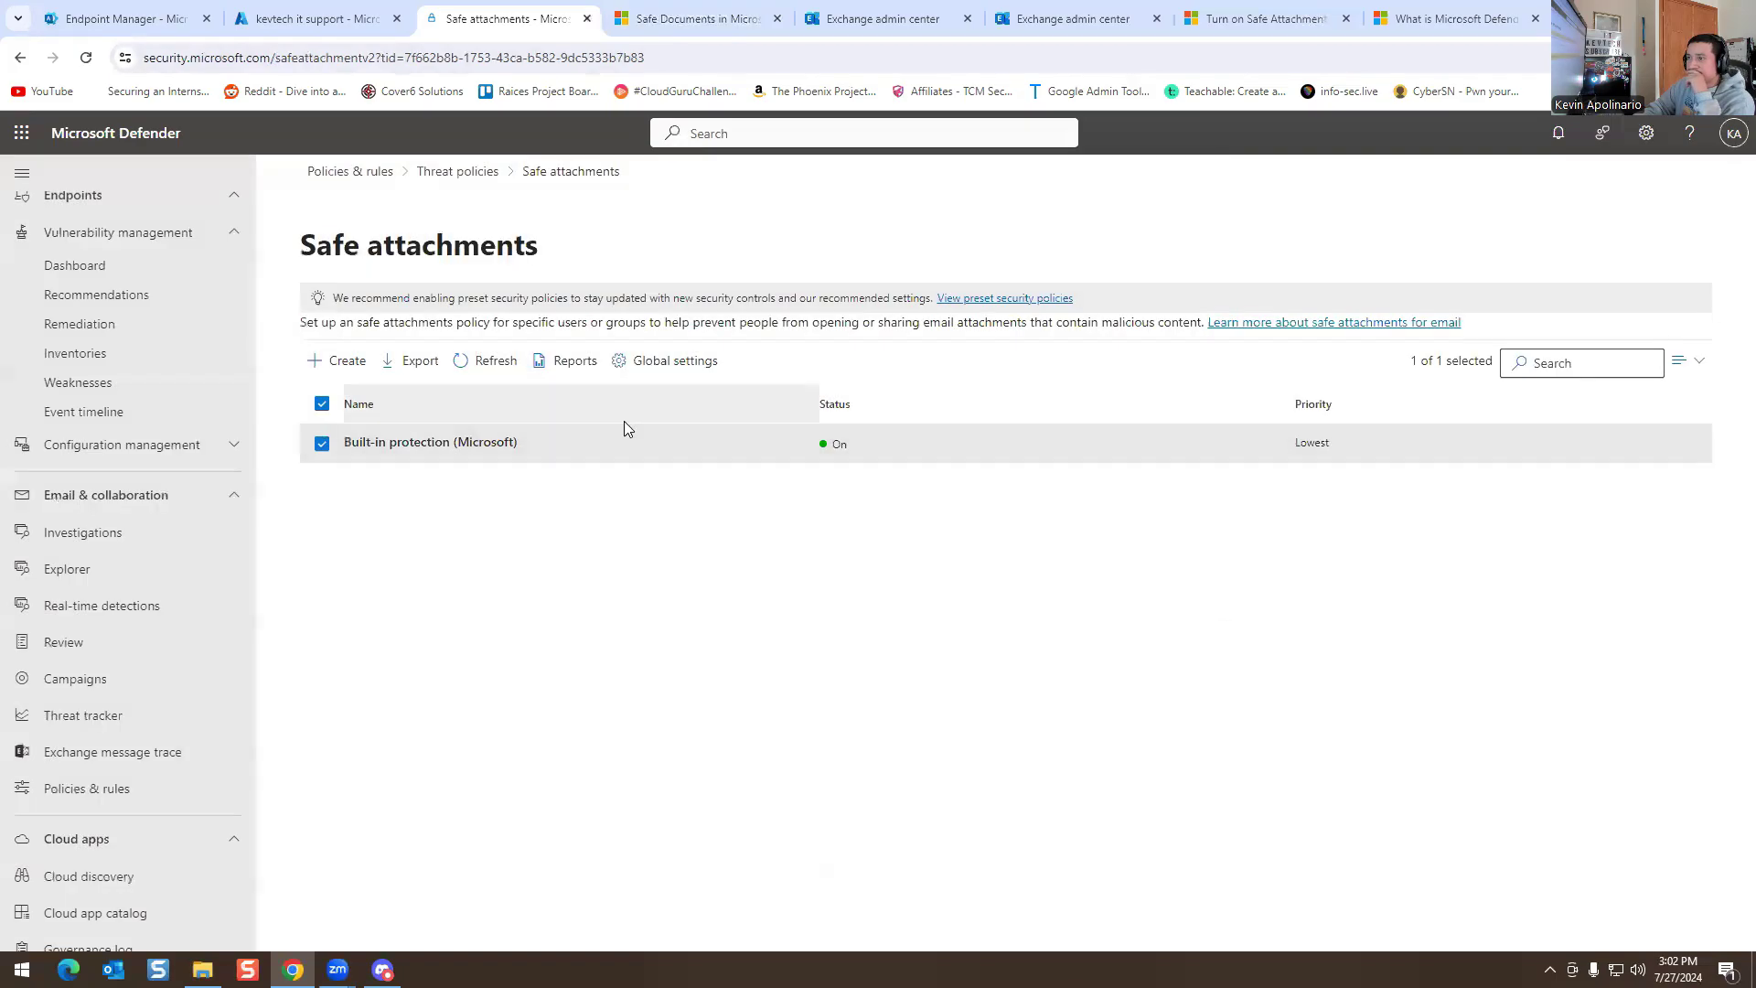
- Open the Safe attachments global settings and check the article's instruction for turning on Safe Documents for Office clients
click(624, 362)
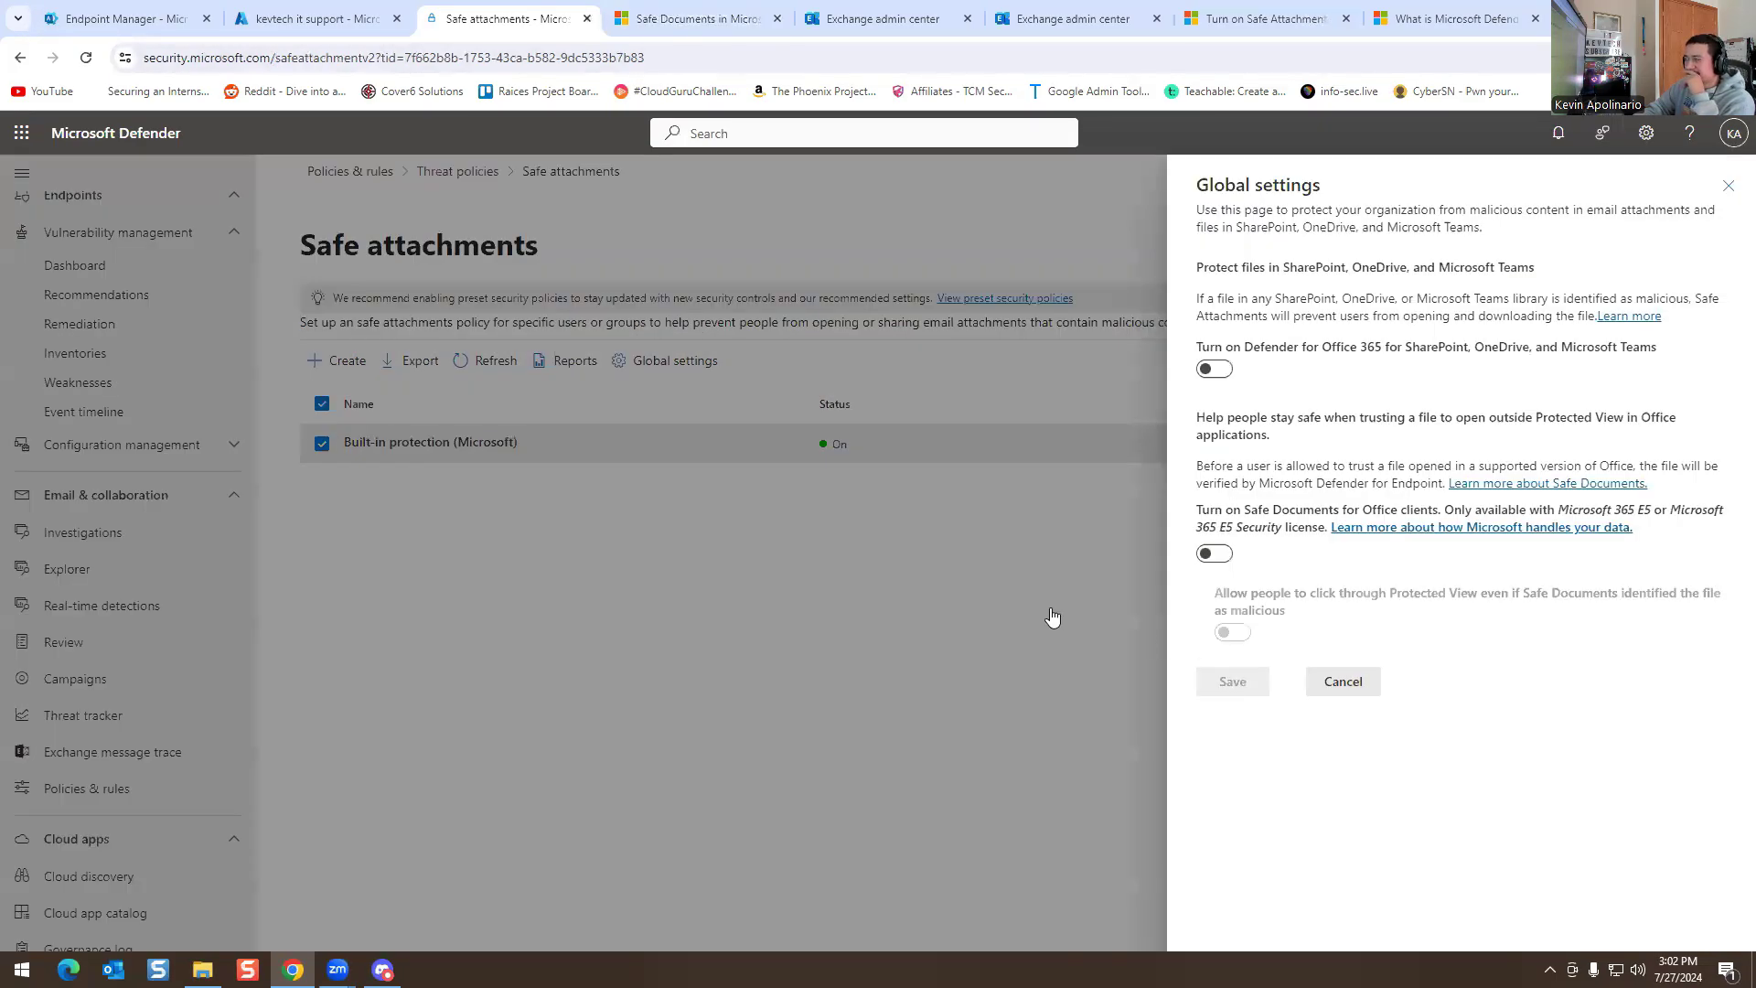
click(719, 30)
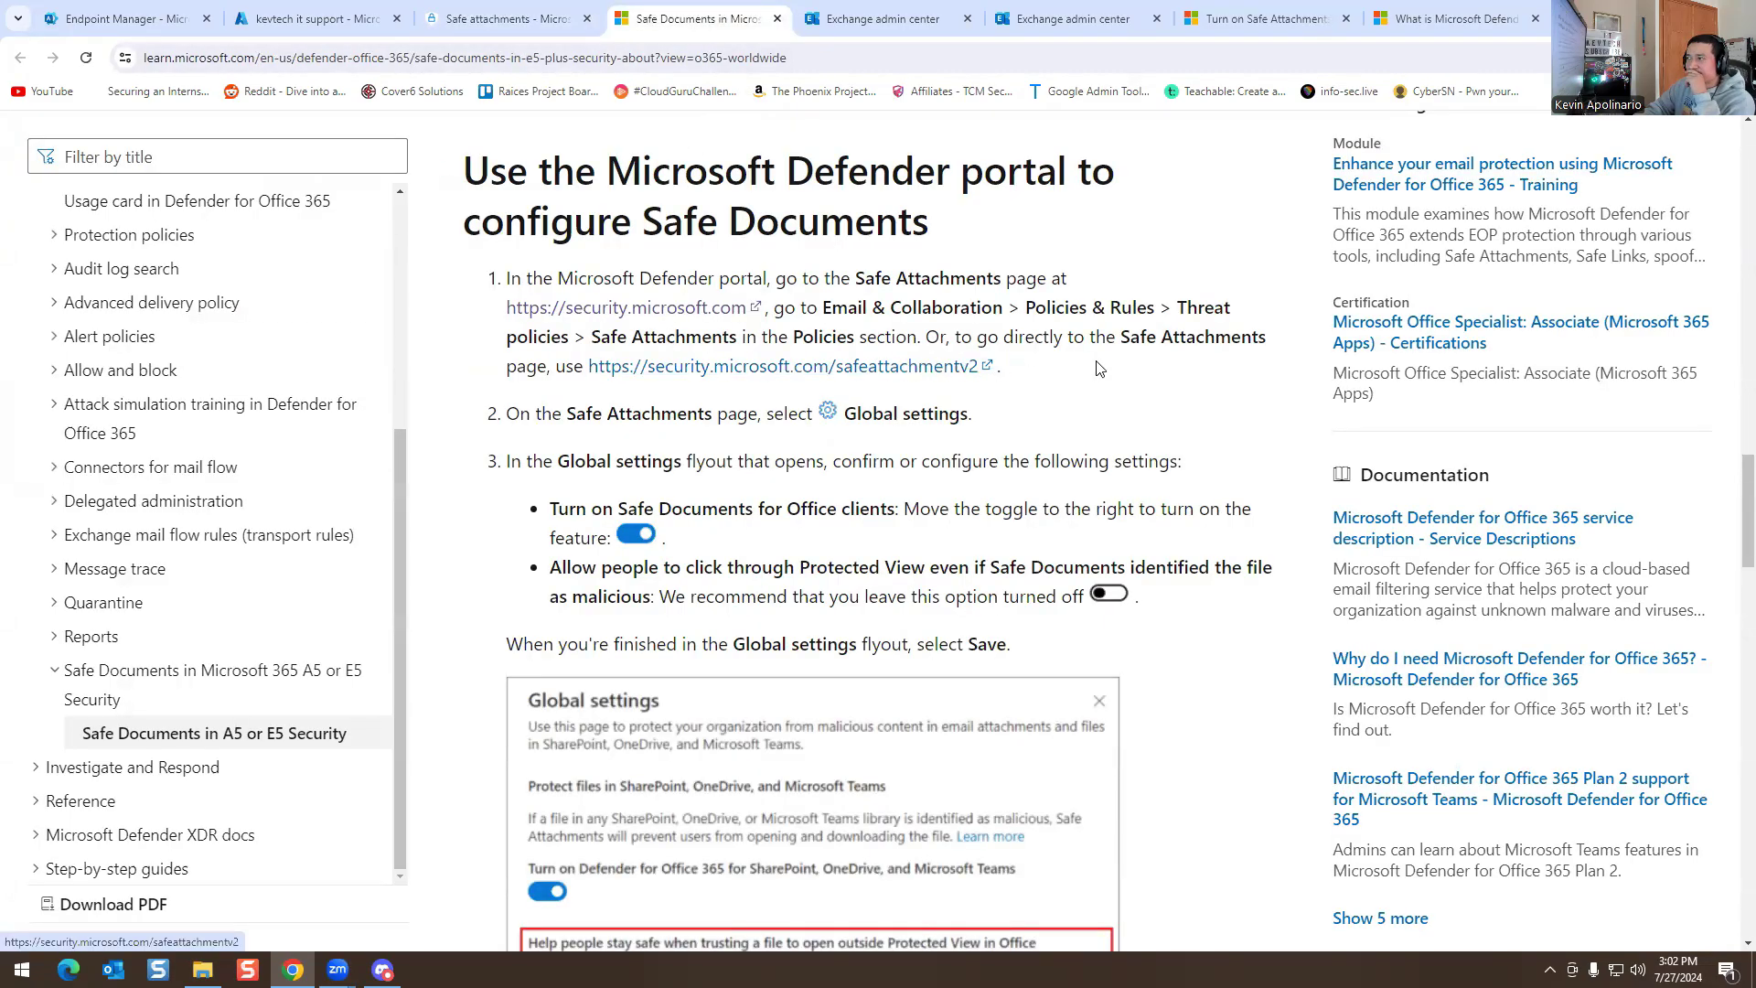
drag(569, 509, 873, 528)
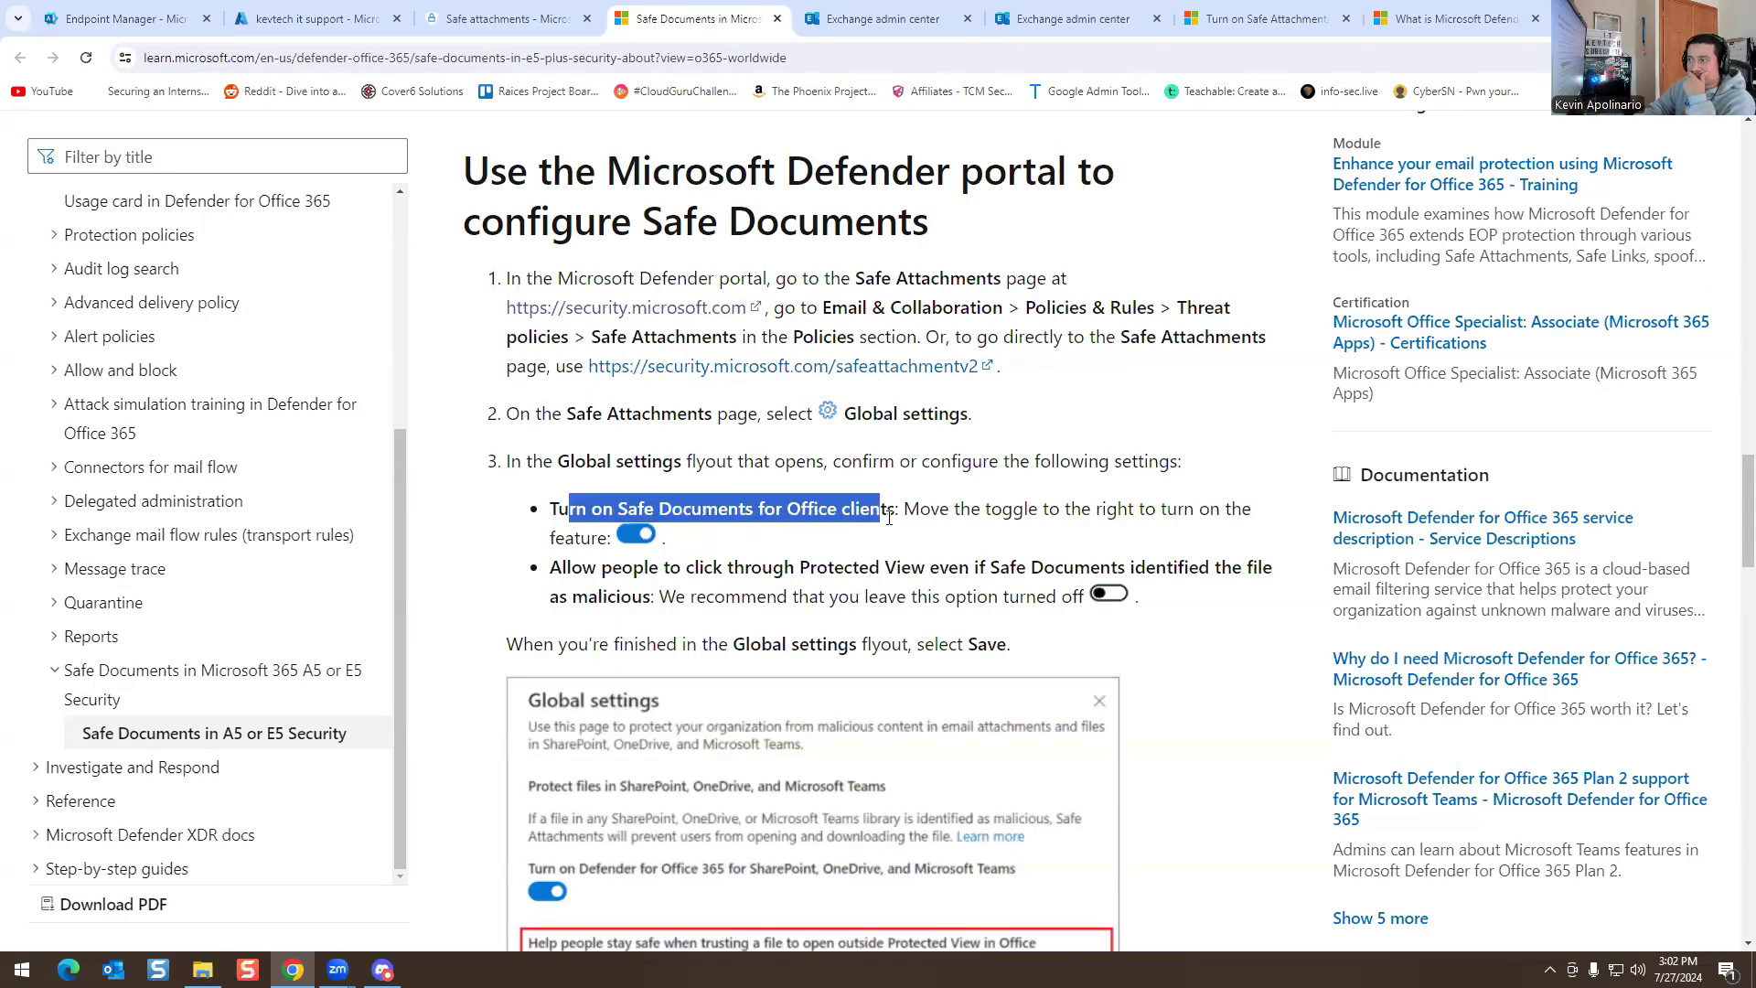
click(781, 528)
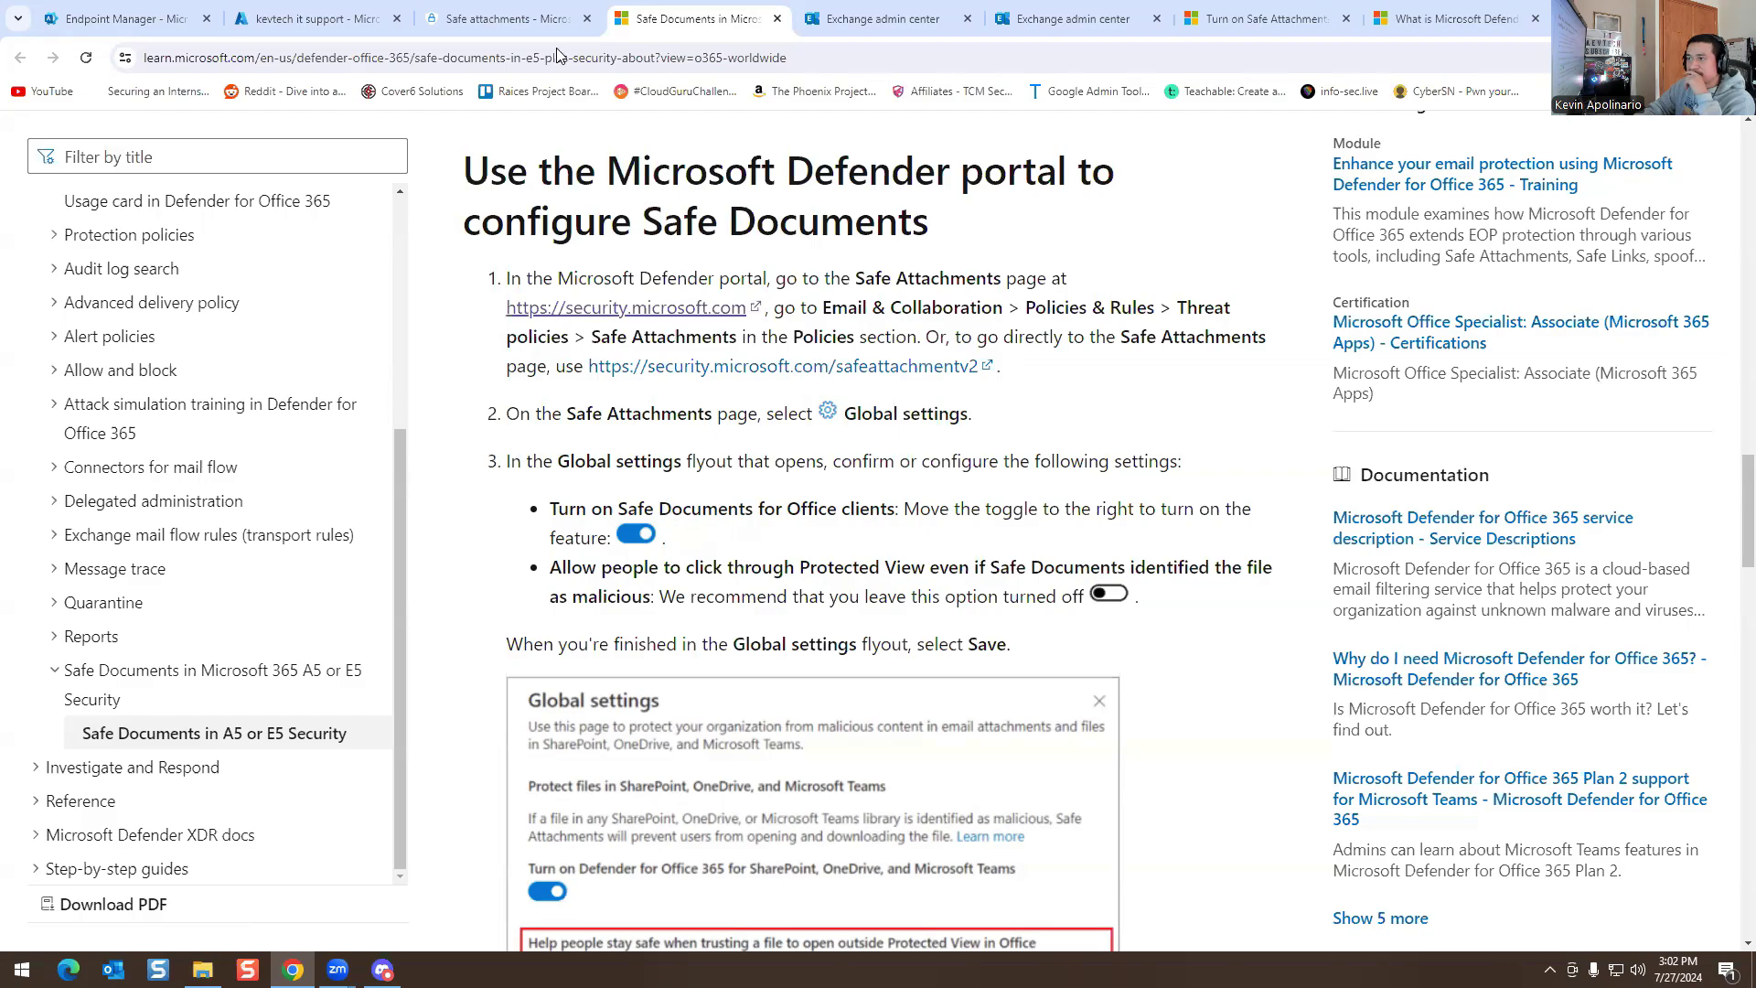
- Turn on Defender for Office 365 for SharePoint, OneDrive, and Microsoft Teams in the Safe attachments global settings and save
click(553, 17)
click(1216, 368)
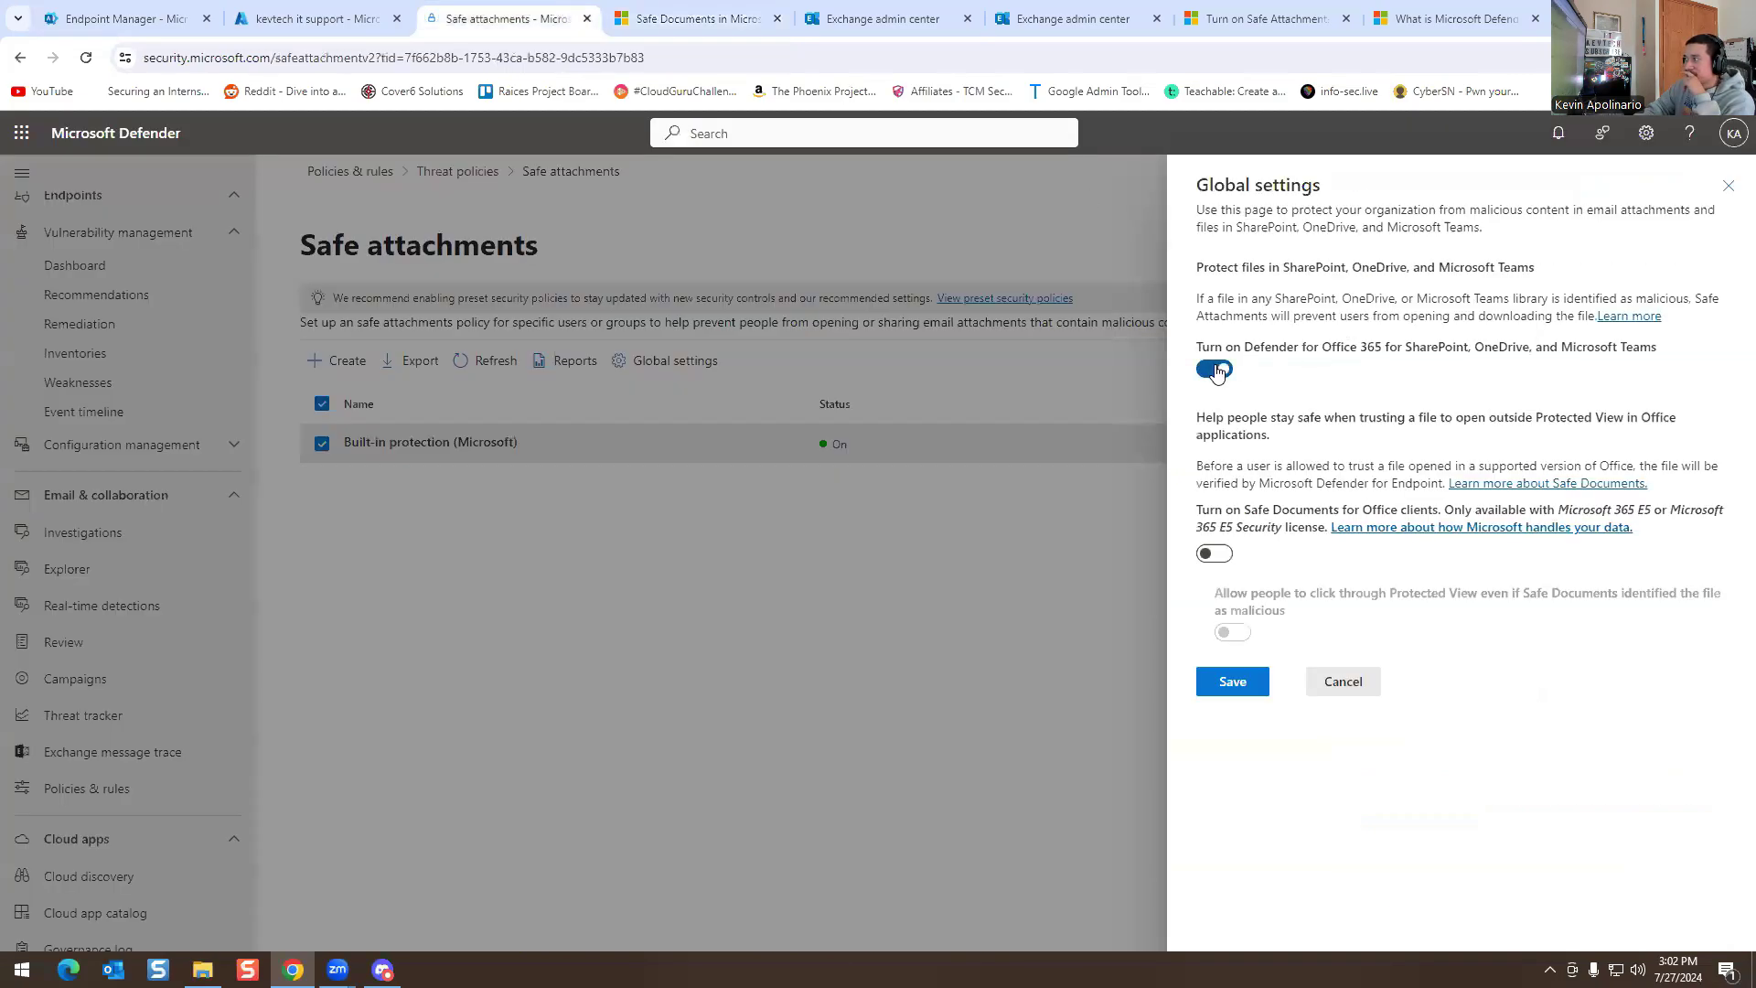
click(1228, 684)
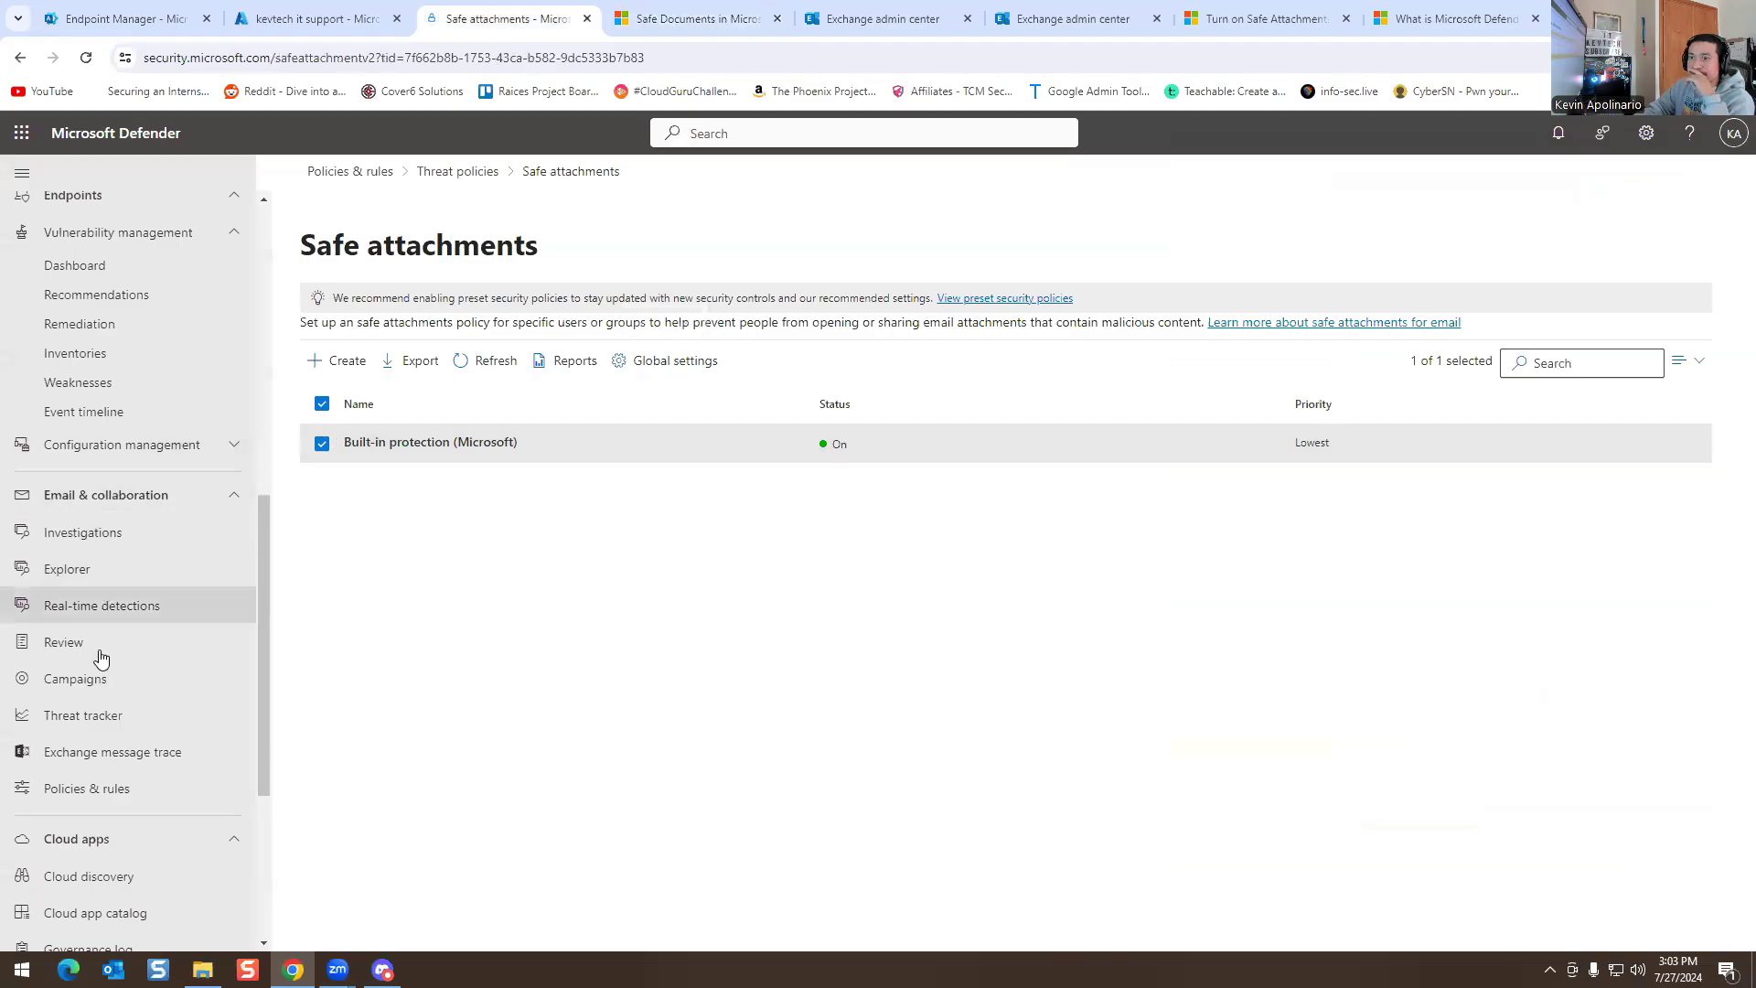
- Return to the Defender Home page and show the Microsoft Secure Score card
scroll(73, 640, up, 8)
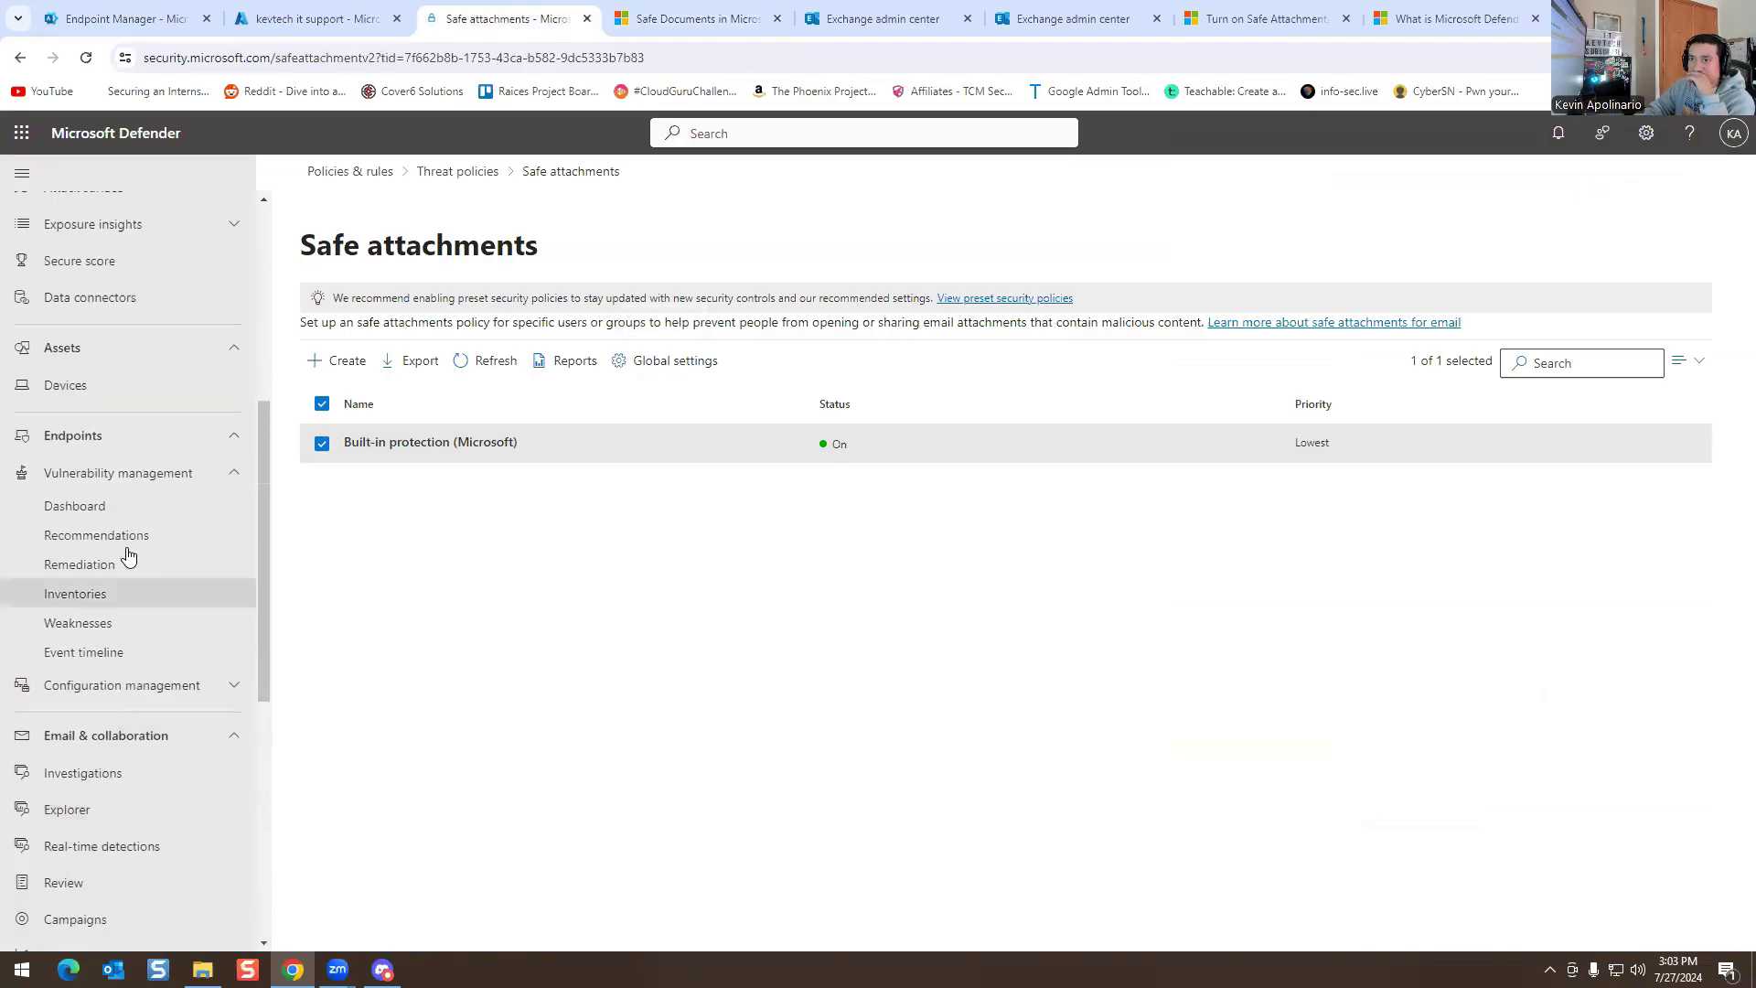
click(92, 216)
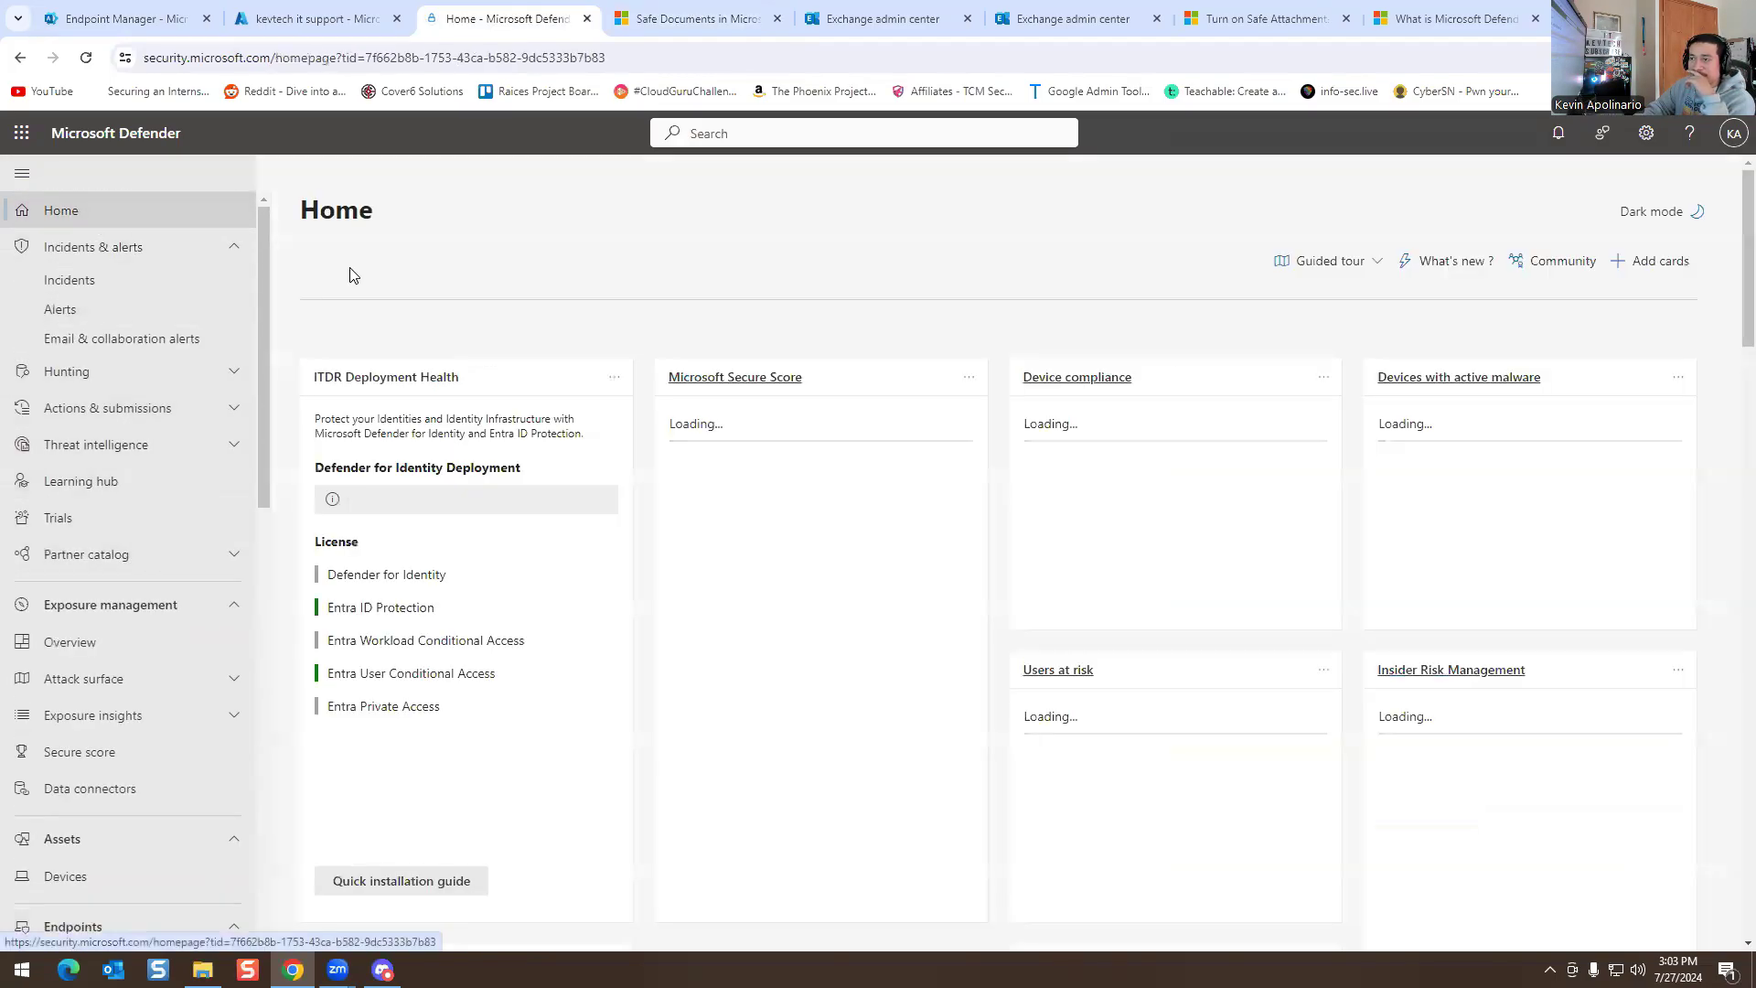
scroll(825, 715, down, 3)
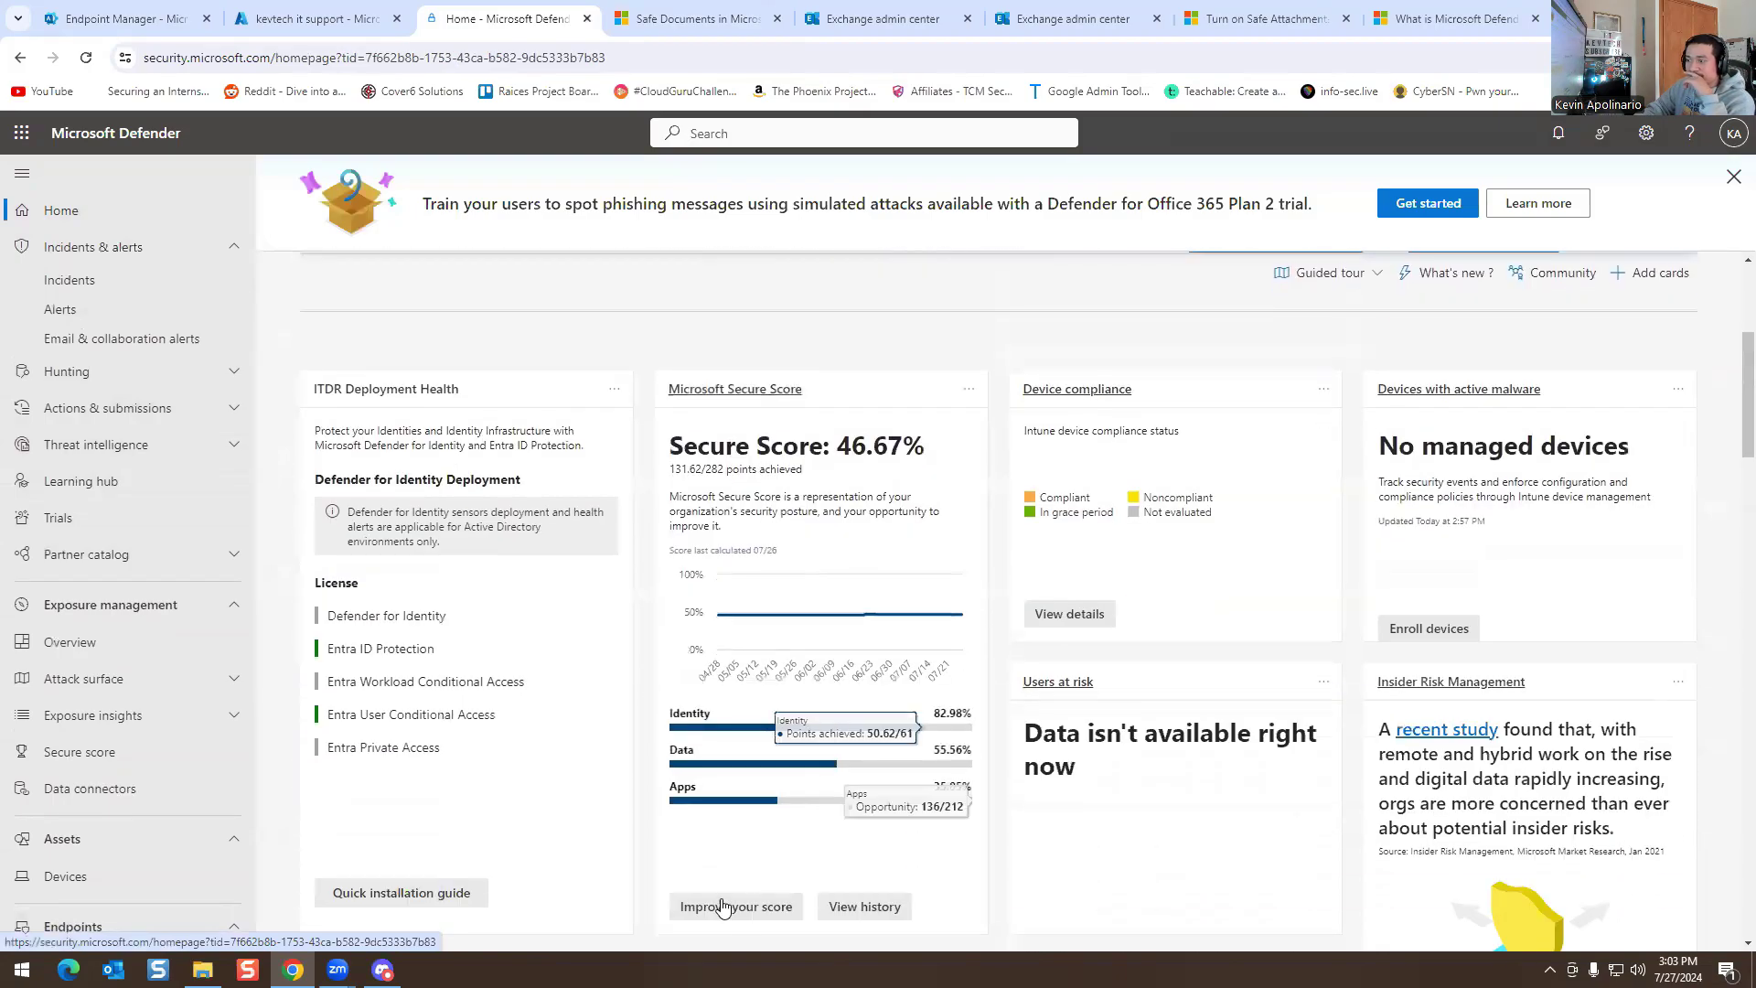
- Open the Secure Score recommended actions from the Home card and review the score history graph and activity log
click(716, 908)
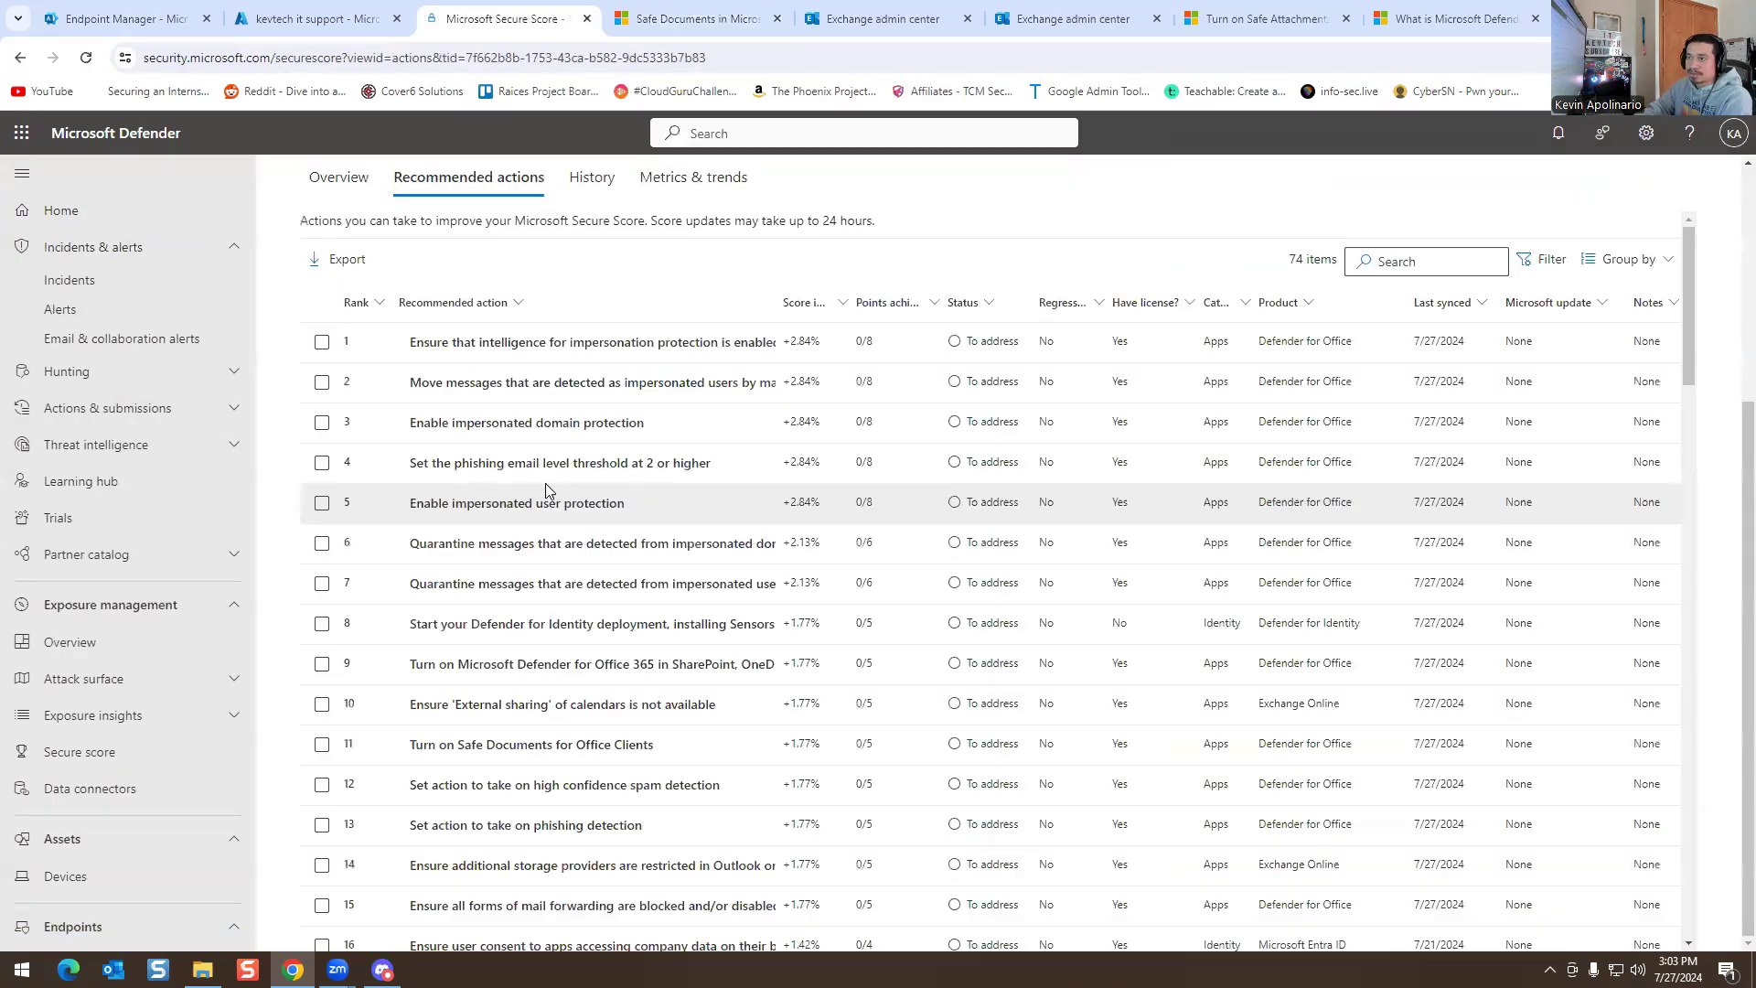
scroll(590, 411, up, 4)
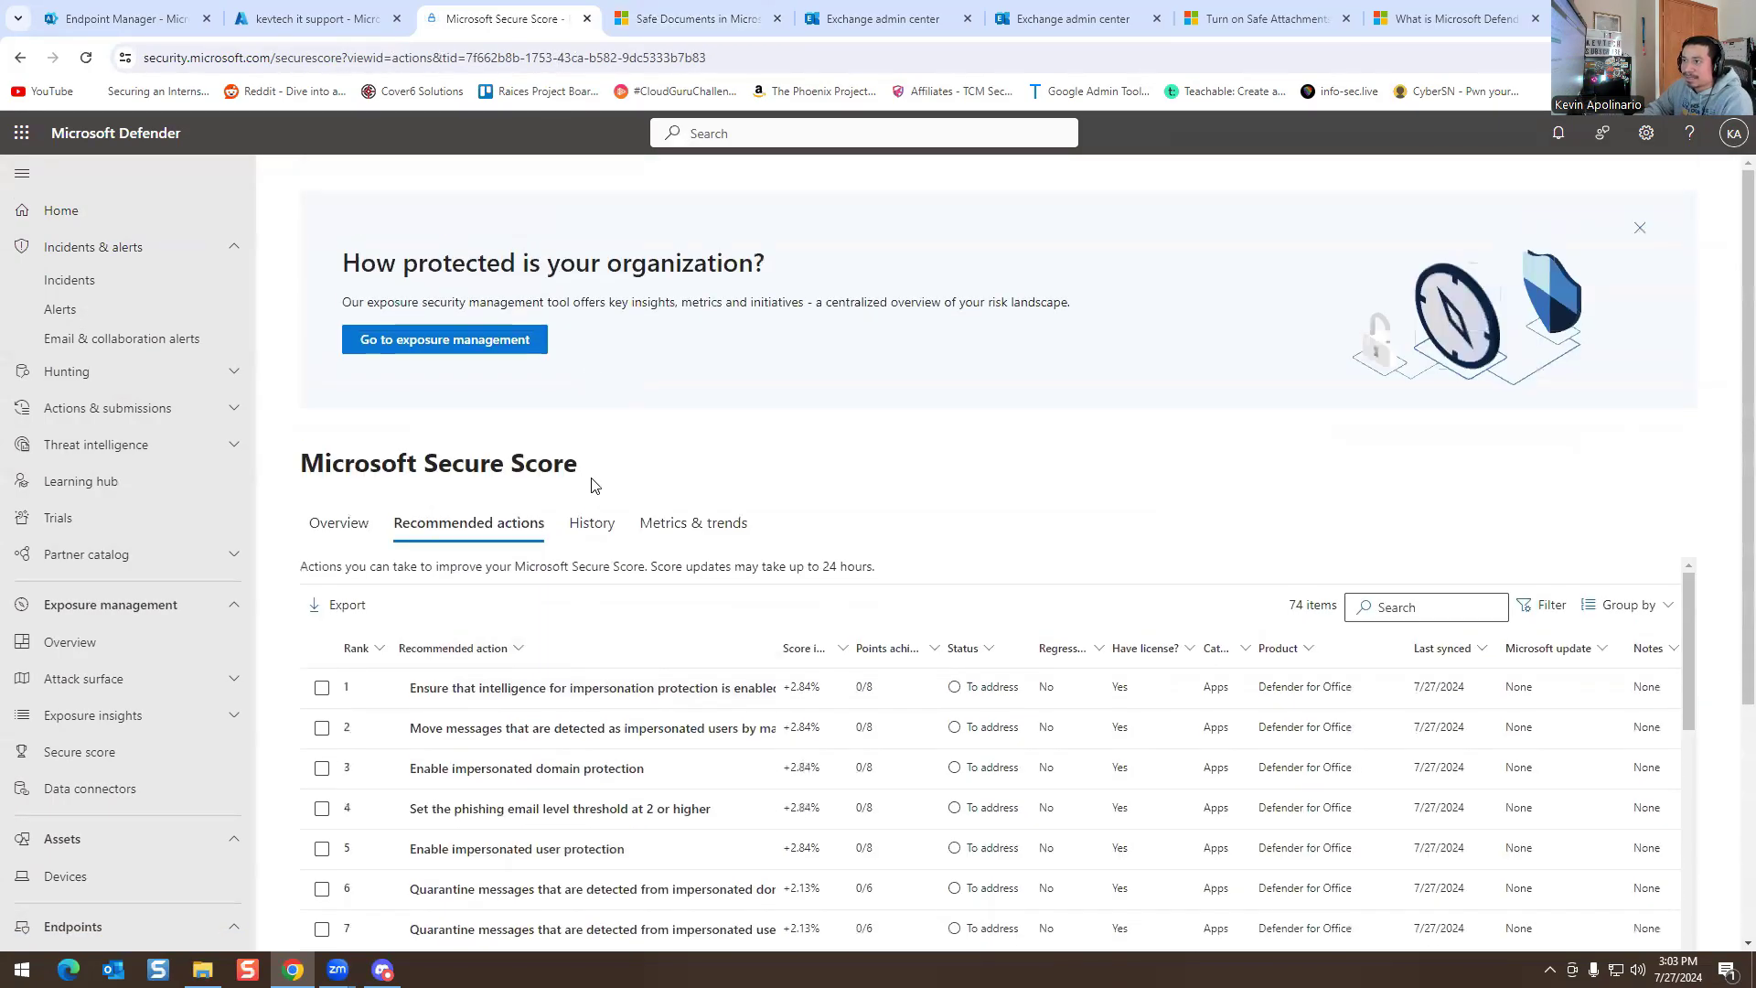
scroll(521, 537, down, 3)
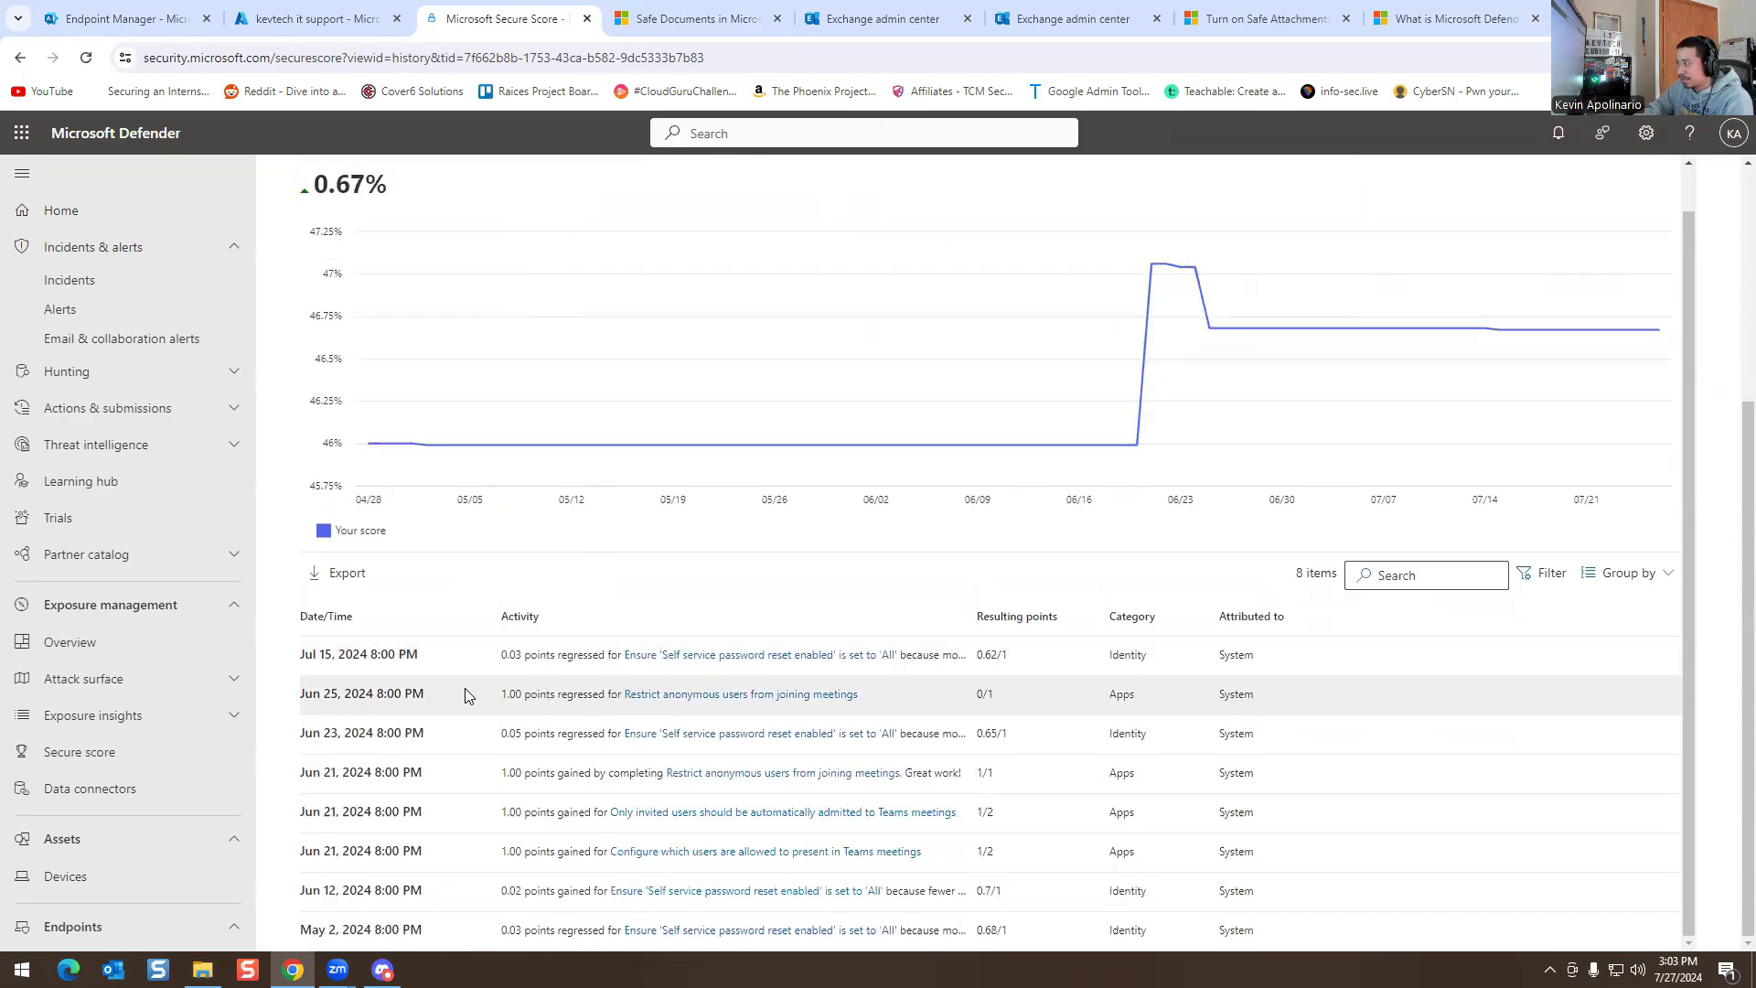
scroll(669, 675, up, 5)
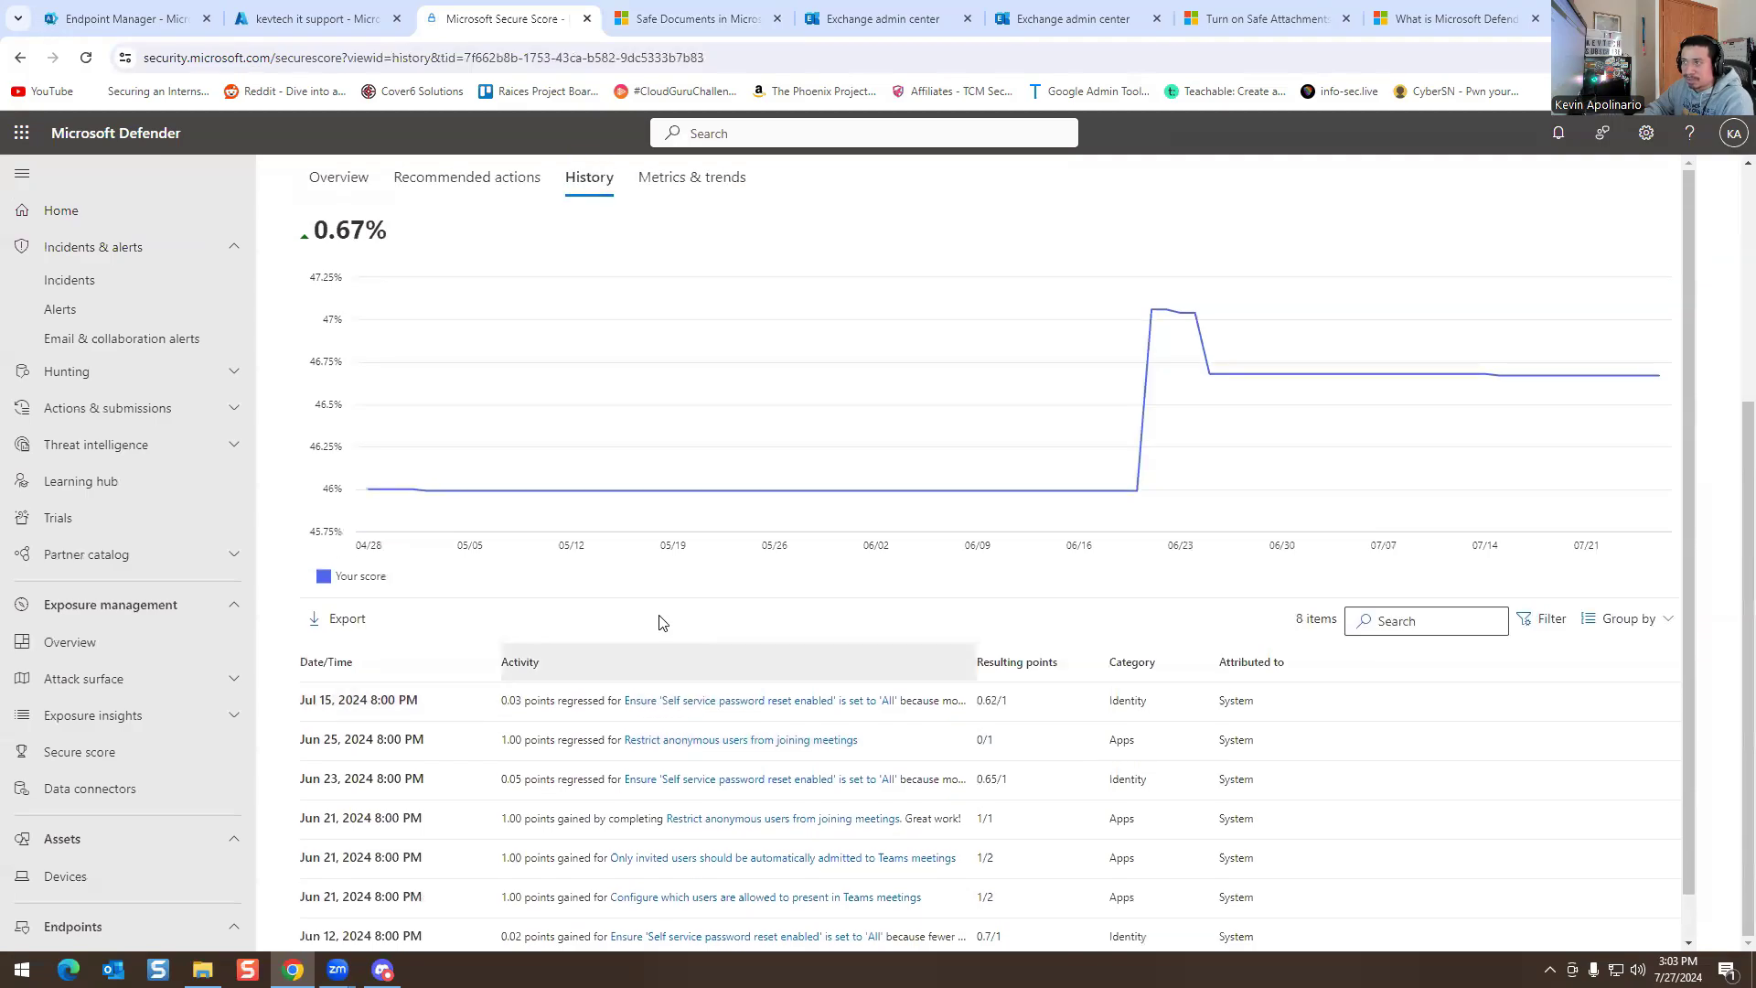
- Return to the recommended actions and view the implementation guidance for "Set the phishing email level threshold at 2 or higher"
click(539, 527)
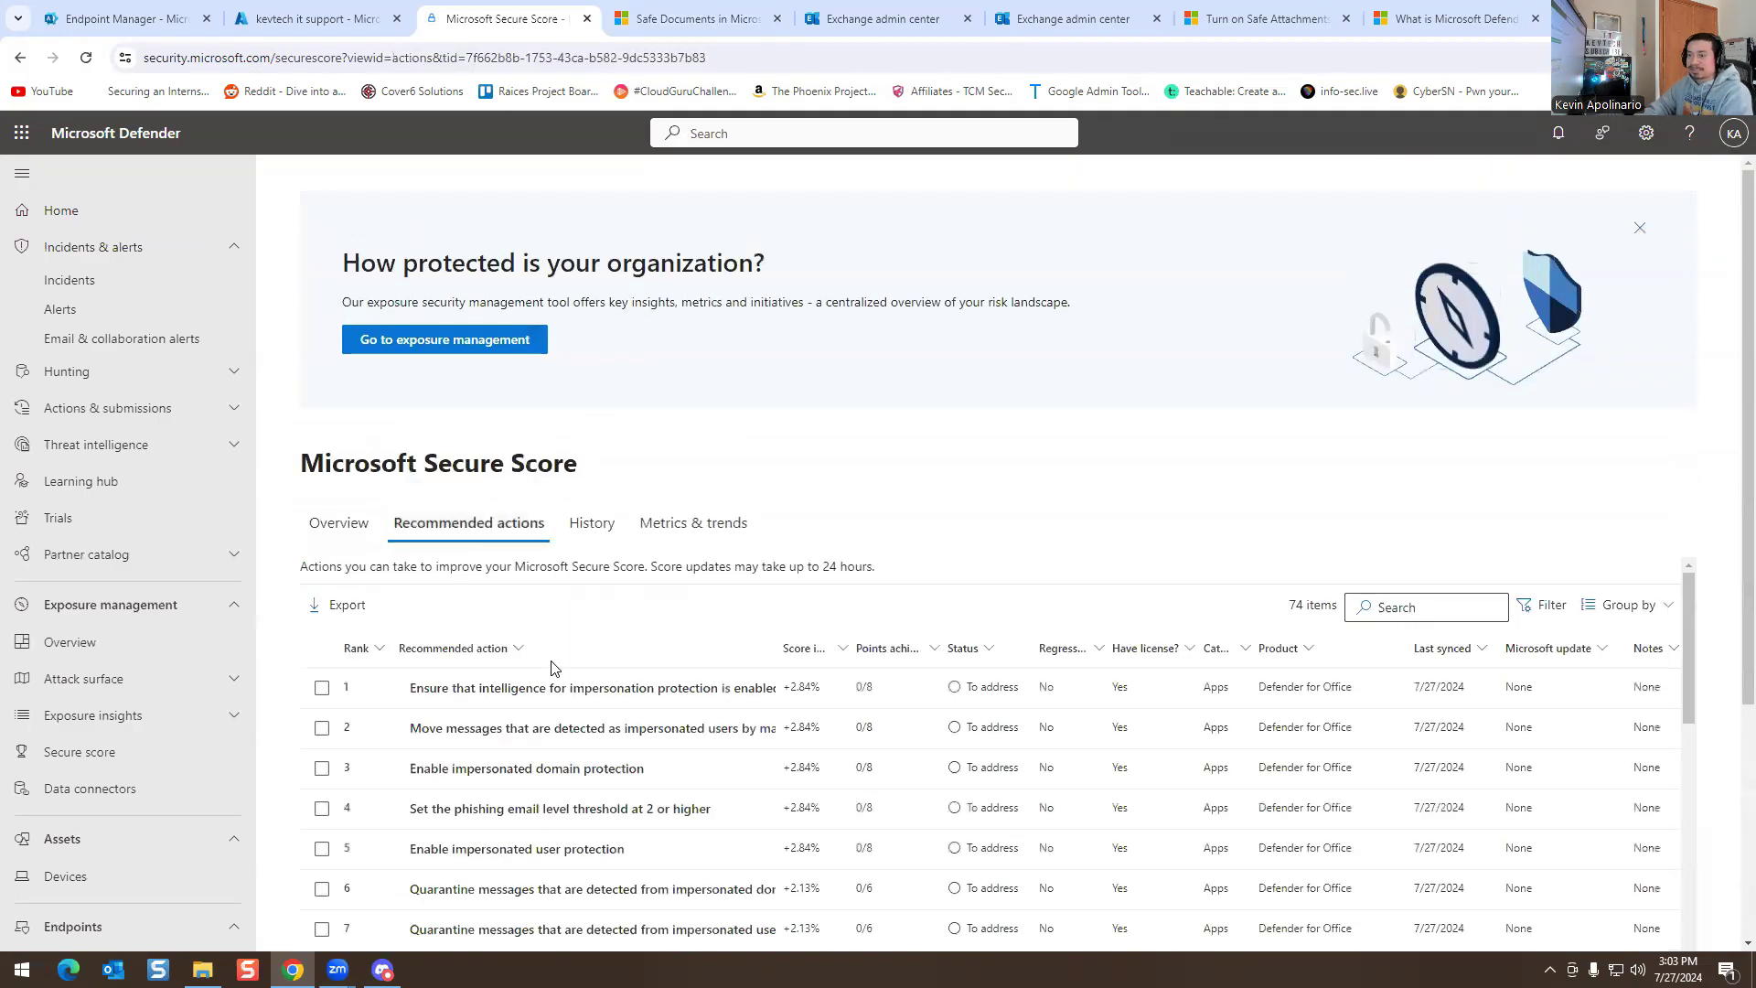
scroll(638, 752, down, 3)
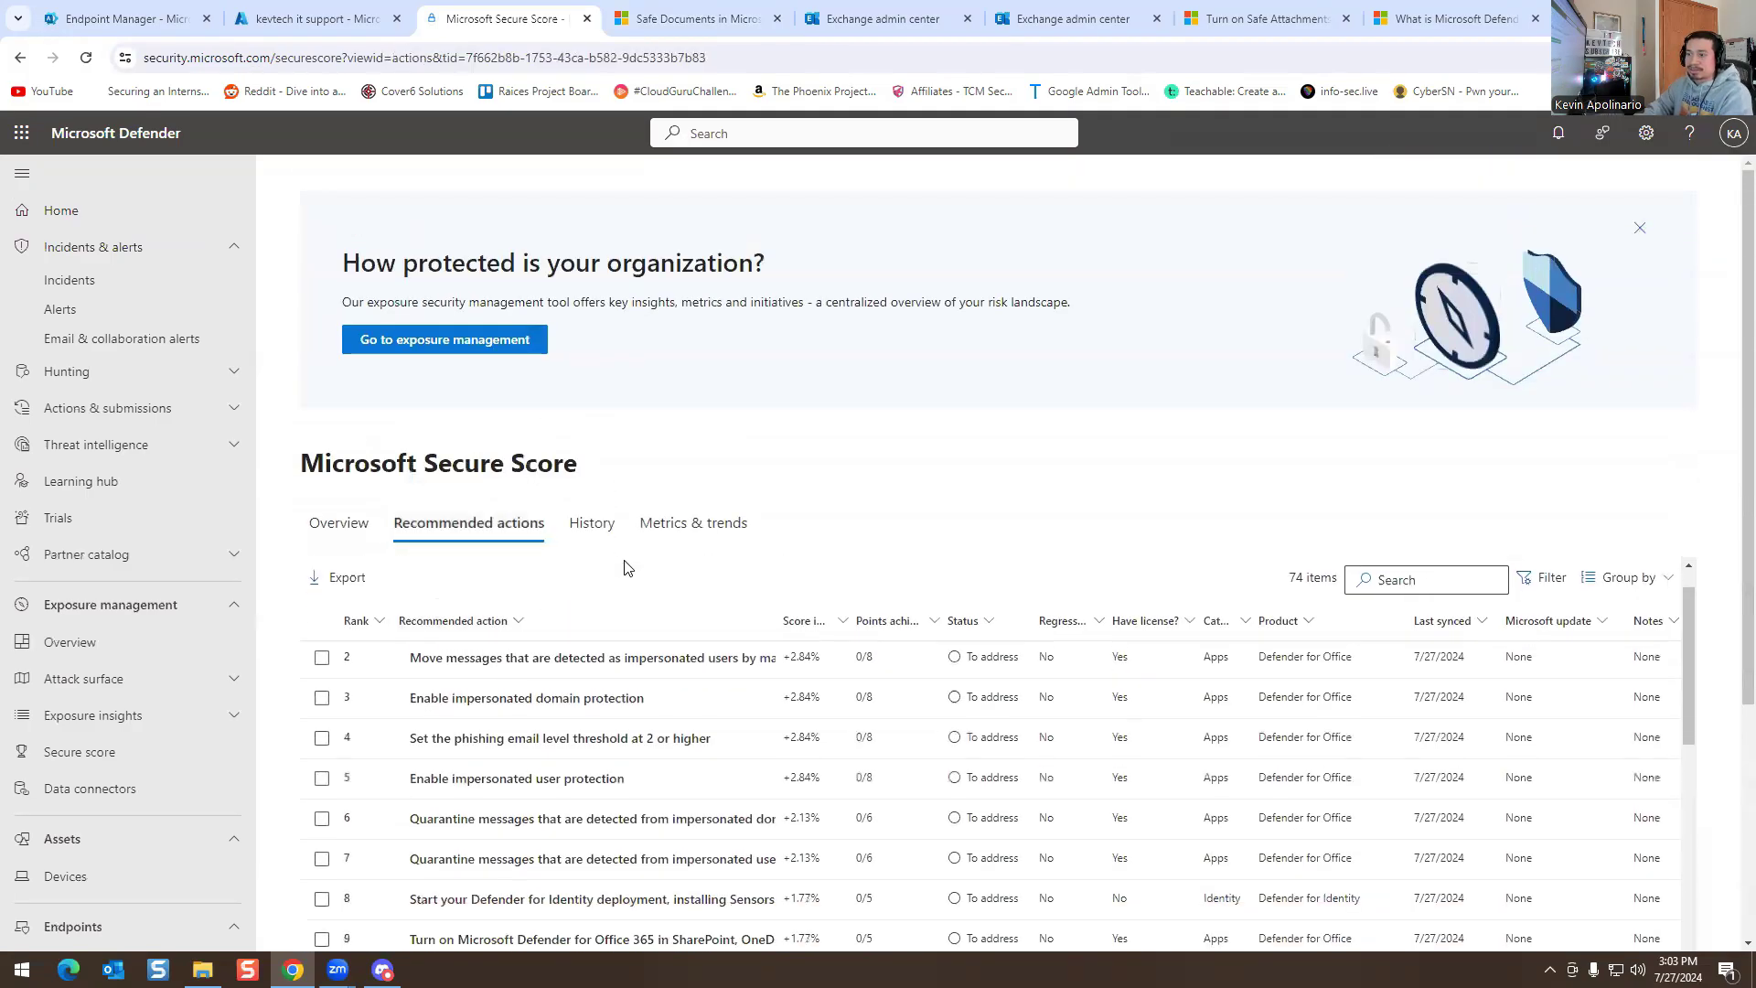
click(662, 722)
click(1015, 418)
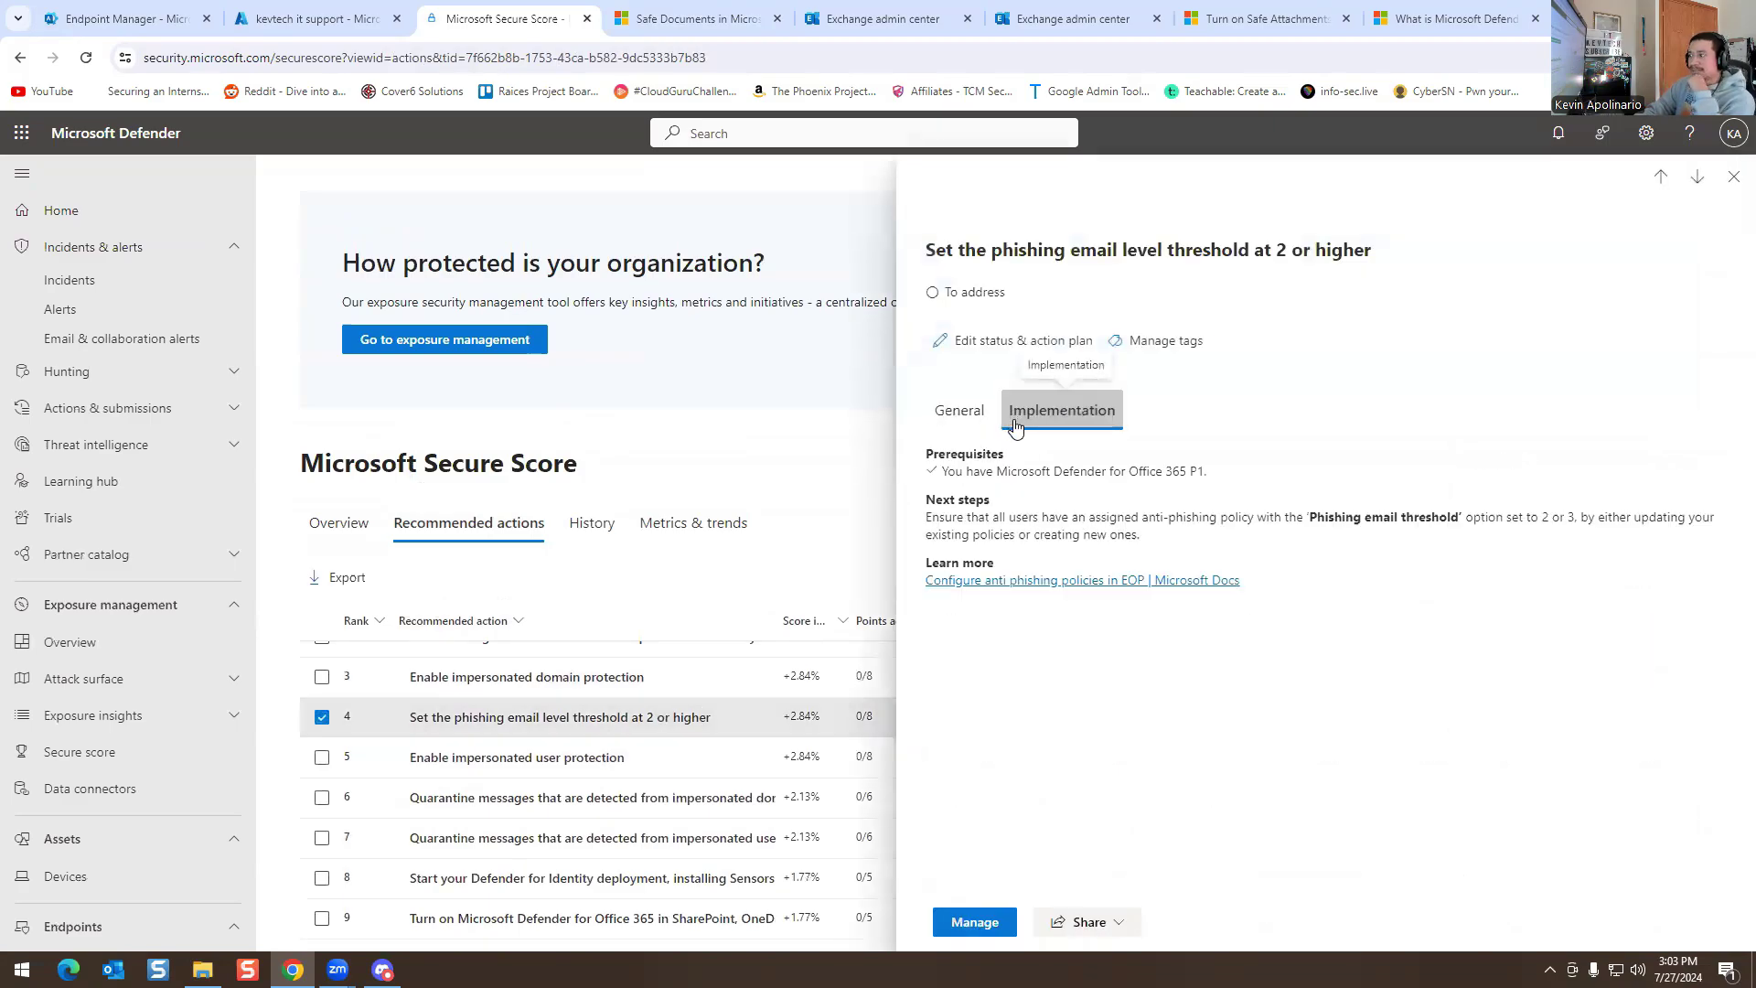